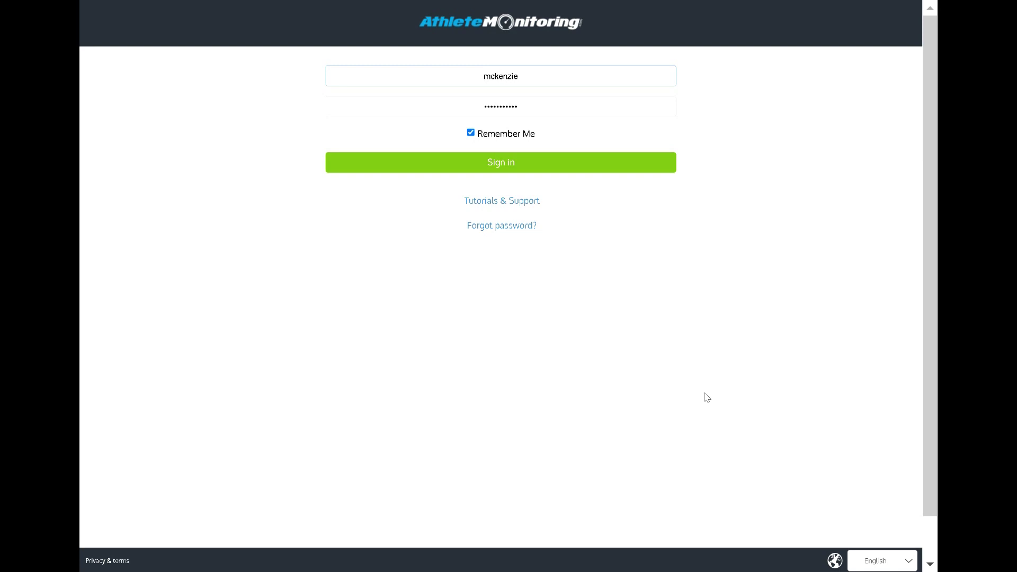
Step: Sign in with the saved credentials, keeping the login remembered, and look over the teams list
click(515, 166)
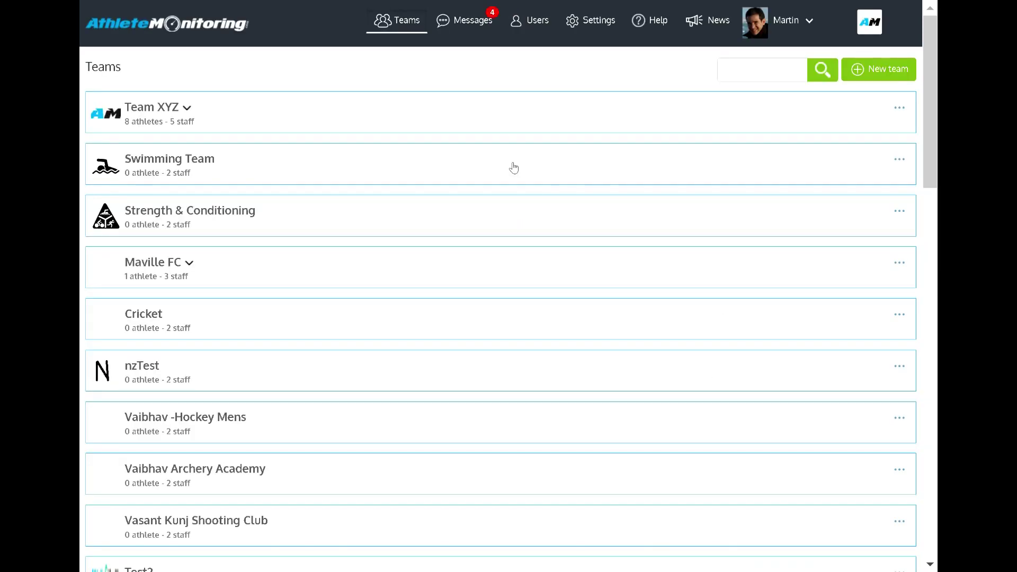
scroll(365, 152, down, 3)
scroll(365, 152, up, 3)
mouse_move(331, 116)
mouse_down()
mouse_move(307, 199)
mouse_move(341, 106)
mouse_move(350, 110)
mouse_up()
click(896, 109)
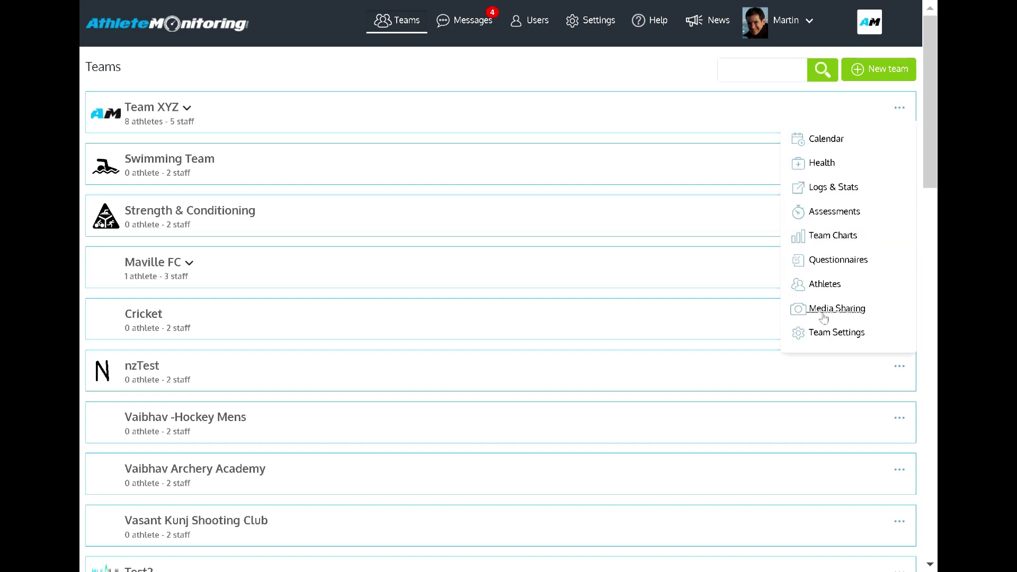
click(698, 74)
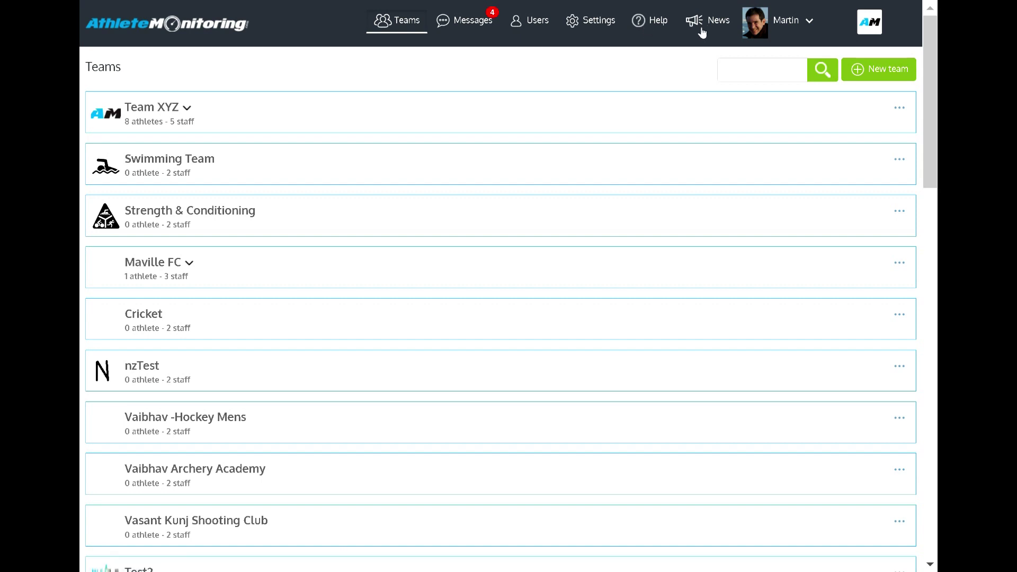
click(792, 30)
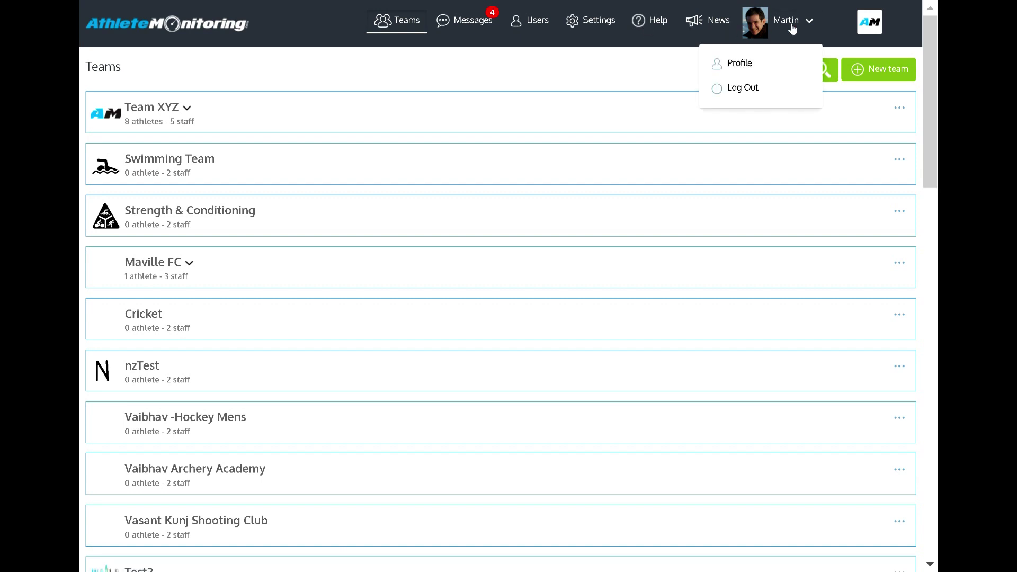
click(792, 29)
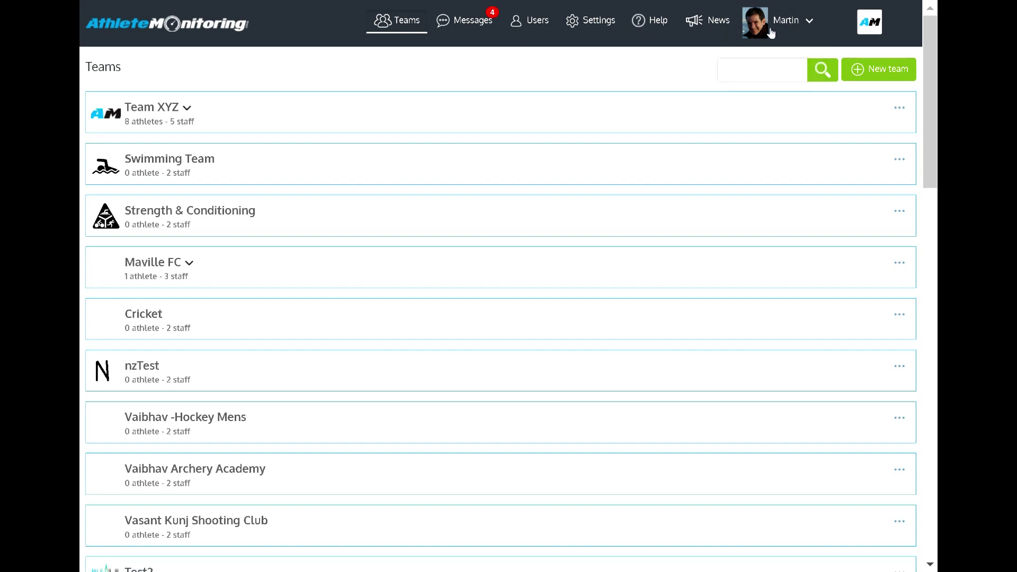
Step: Expand Team XYZ's dashboard and look at the details behind the second athlete's next-week ACWR (Load) value
click(161, 109)
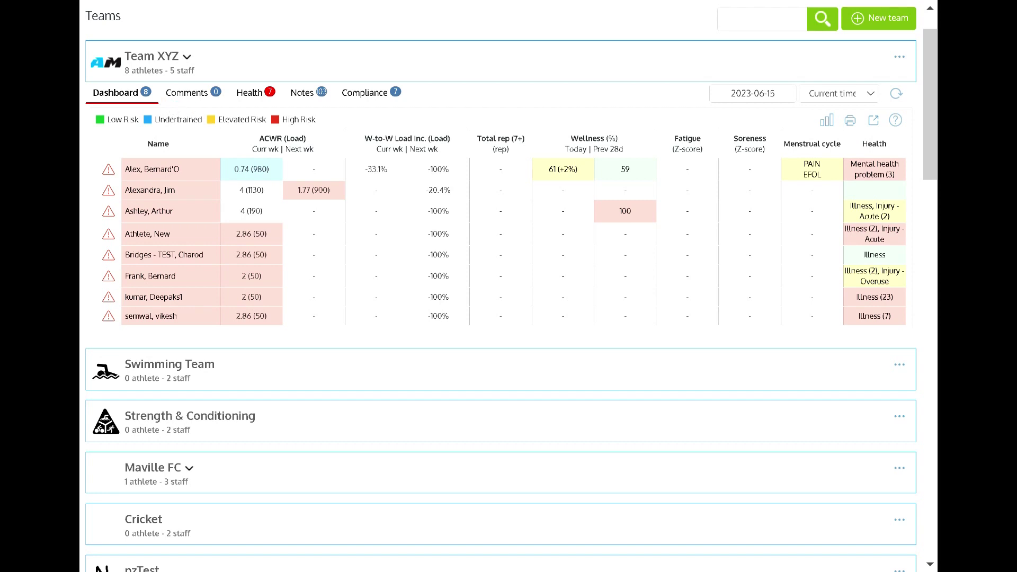
click(316, 192)
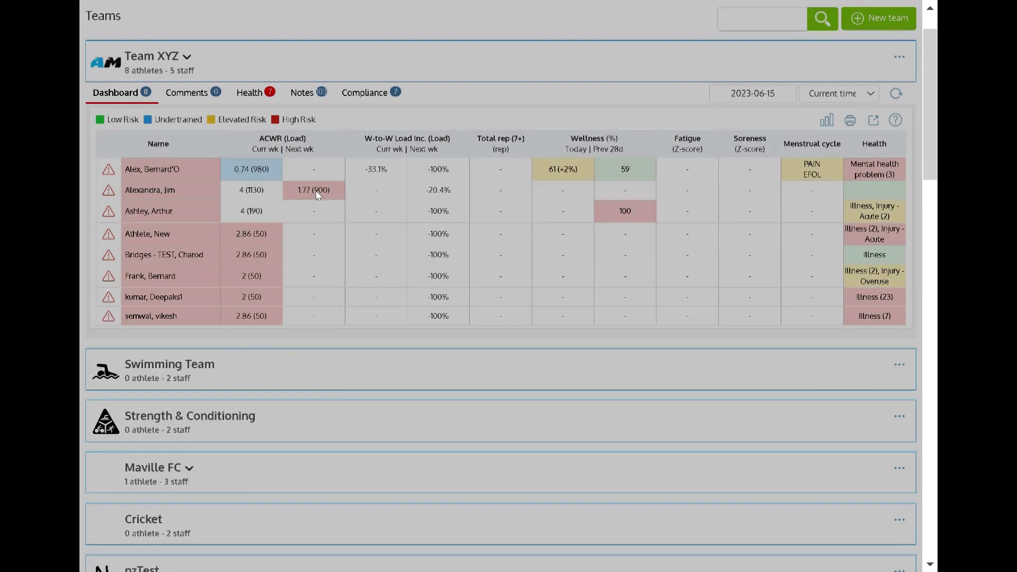
click(315, 193)
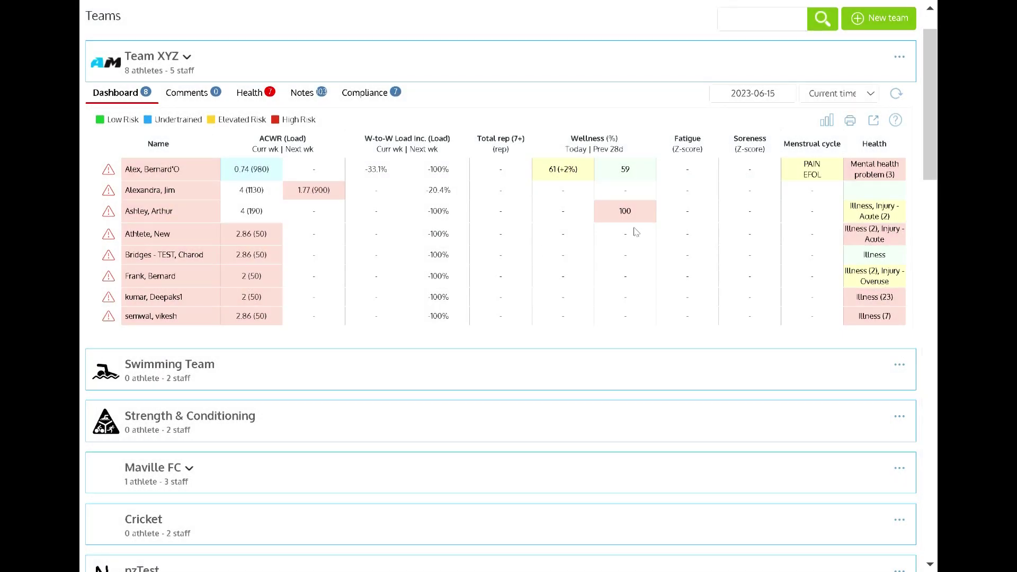
Step: Review the first athlete's individual dashboard from the menstrual cycle alert through the Planned vs Reported chart, and return to the team
click(806, 179)
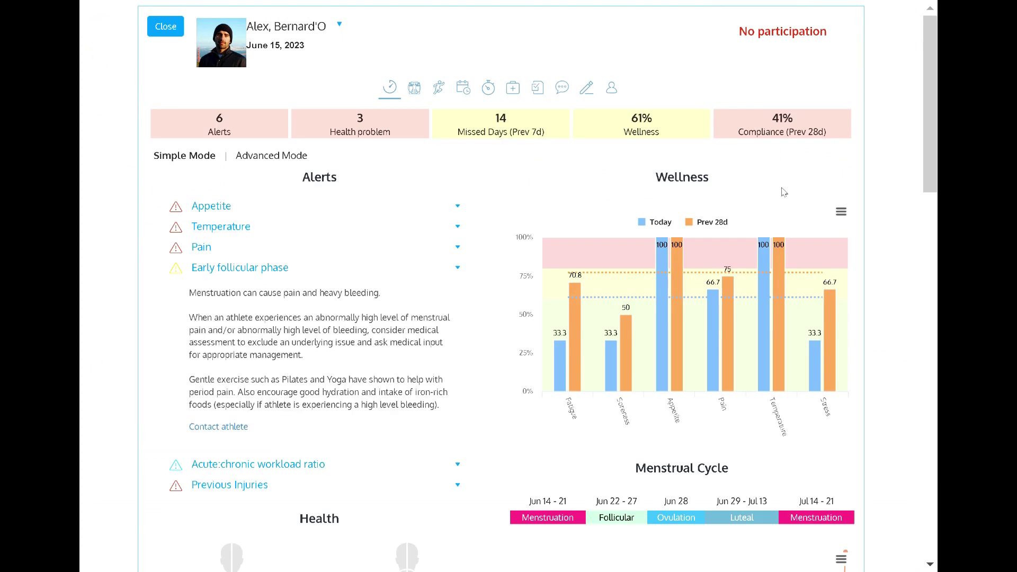
scroll(781, 190, down, 10)
scroll(760, 205, down, 7)
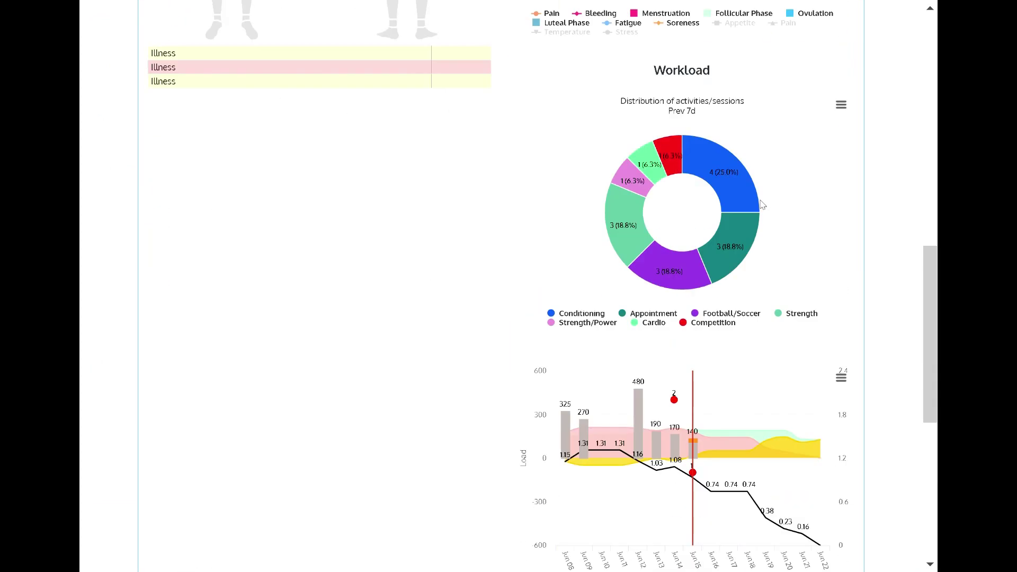
scroll(762, 205, down, 5)
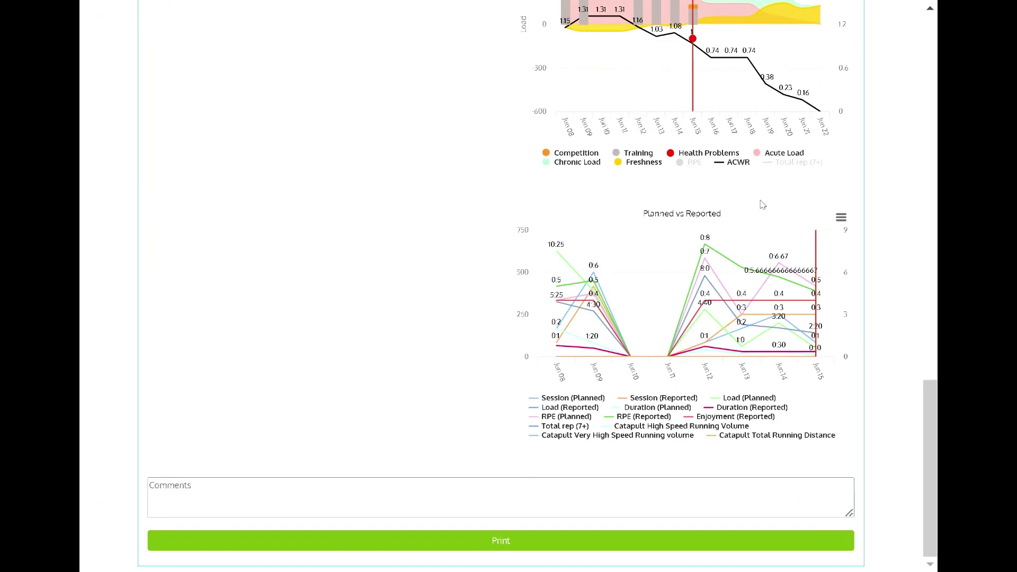
key(Escape)
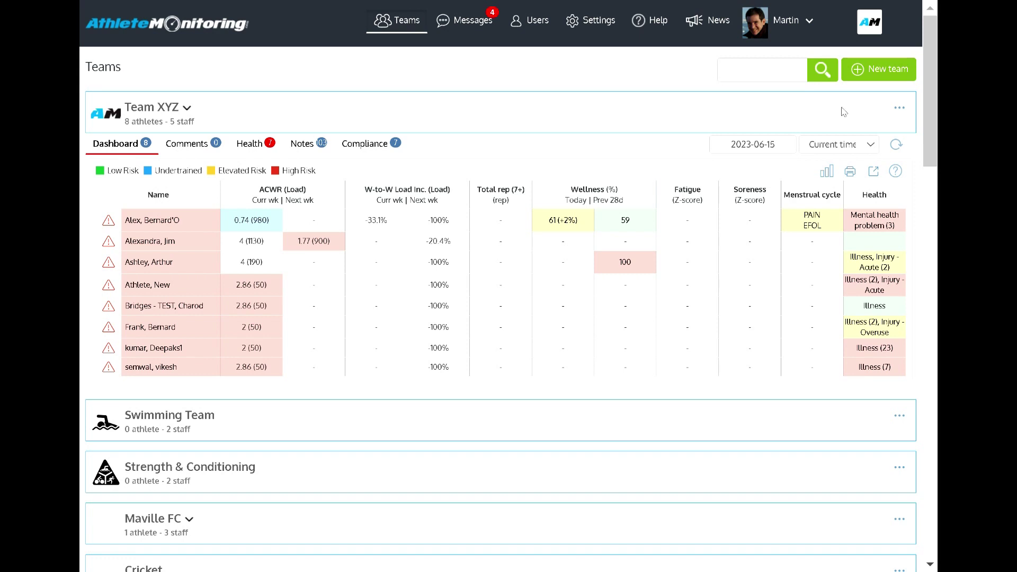
Step: In Team XYZ's Readiness Dashboard settings, show ACWR (Duration), W-to-W Load Inc. (Duration) and Monotony, and hide ACWR (Load) and W-to-W Load Inc. (Load)
click(899, 108)
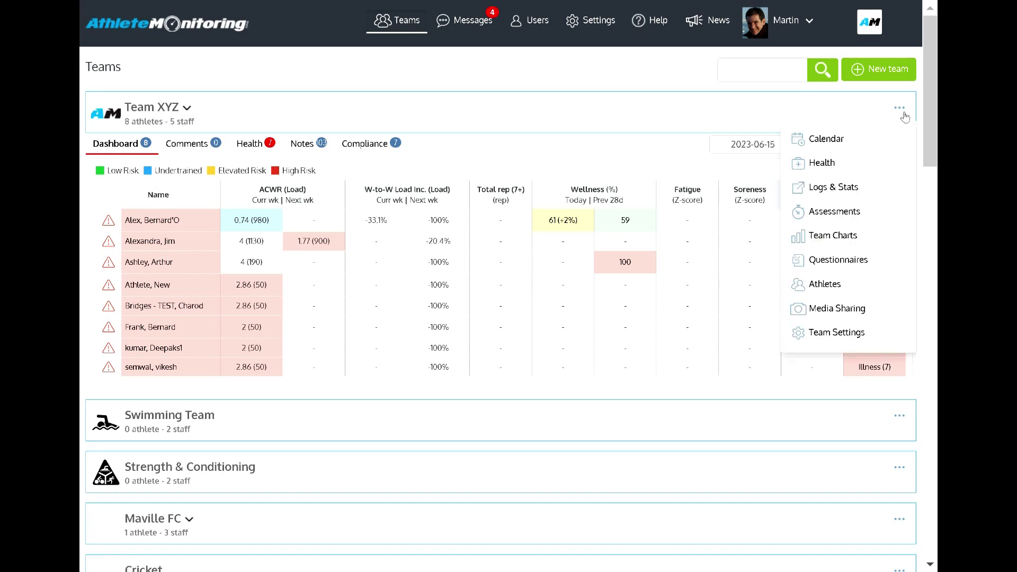
click(852, 333)
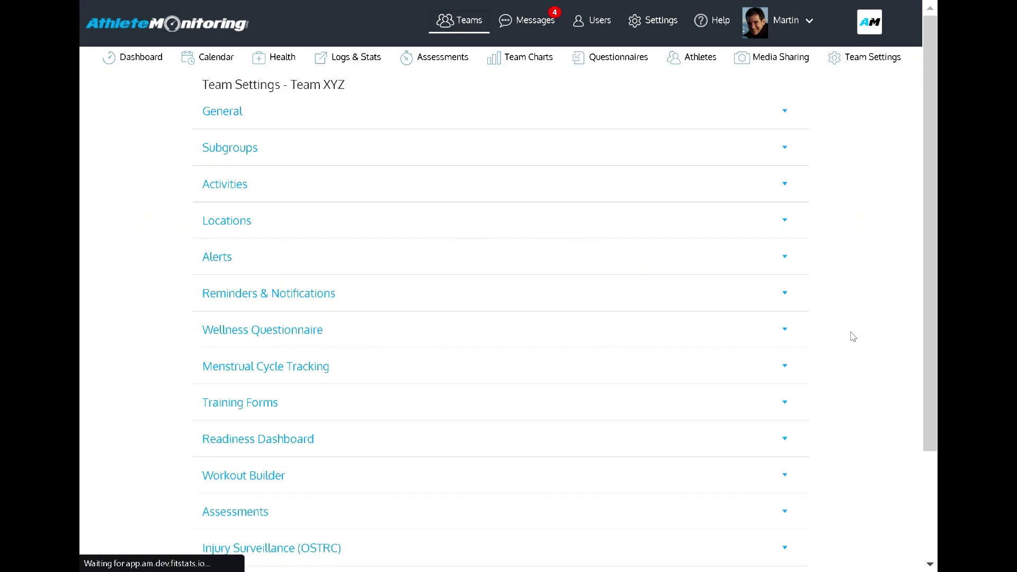
click(324, 439)
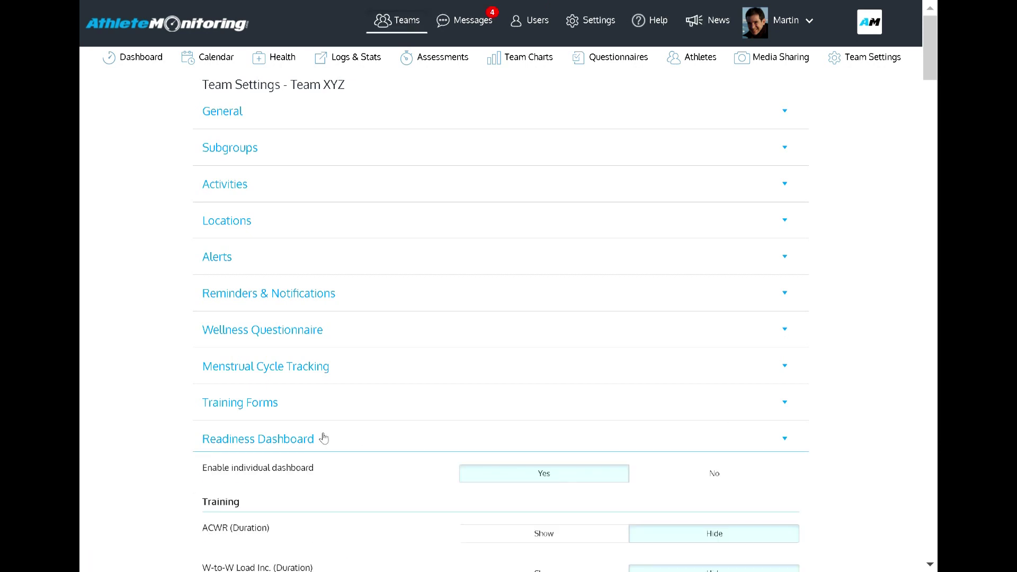
scroll(325, 438, down, 5)
click(542, 258)
click(544, 295)
click(538, 414)
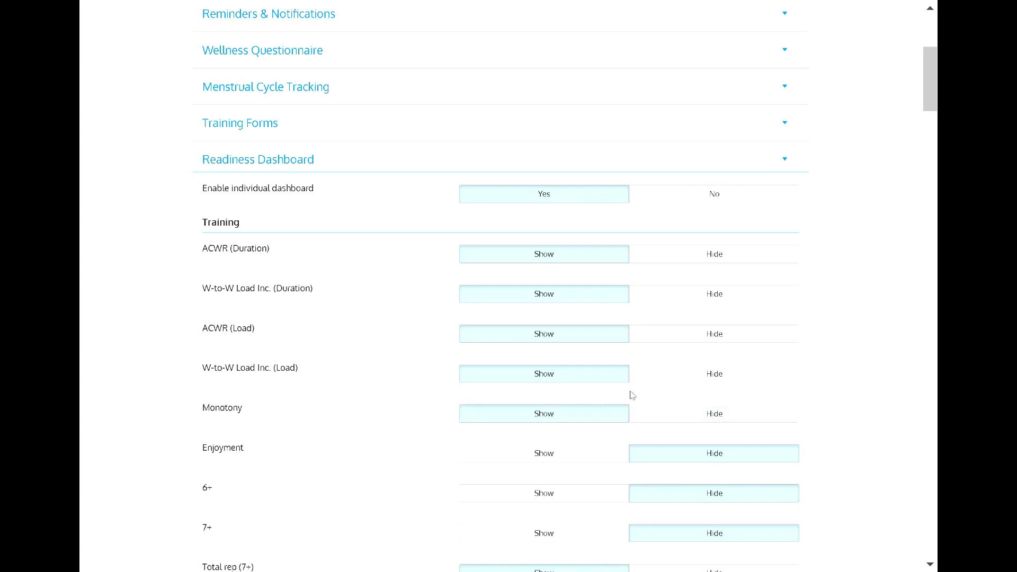
click(699, 371)
click(704, 335)
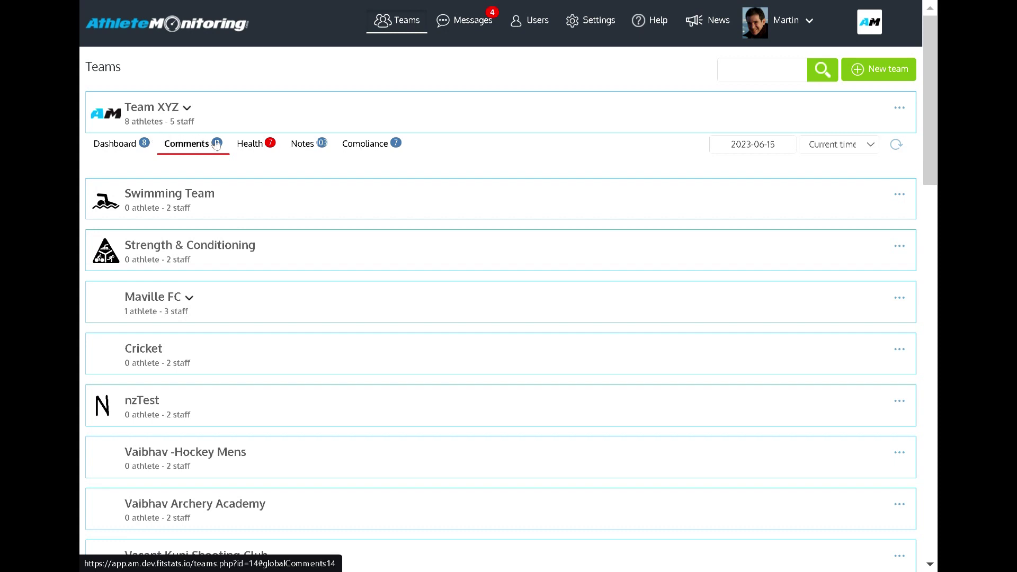
Step: View Team XYZ's health problems and delete the first athlete's medical note "rrwr2" from the team's notes
click(242, 151)
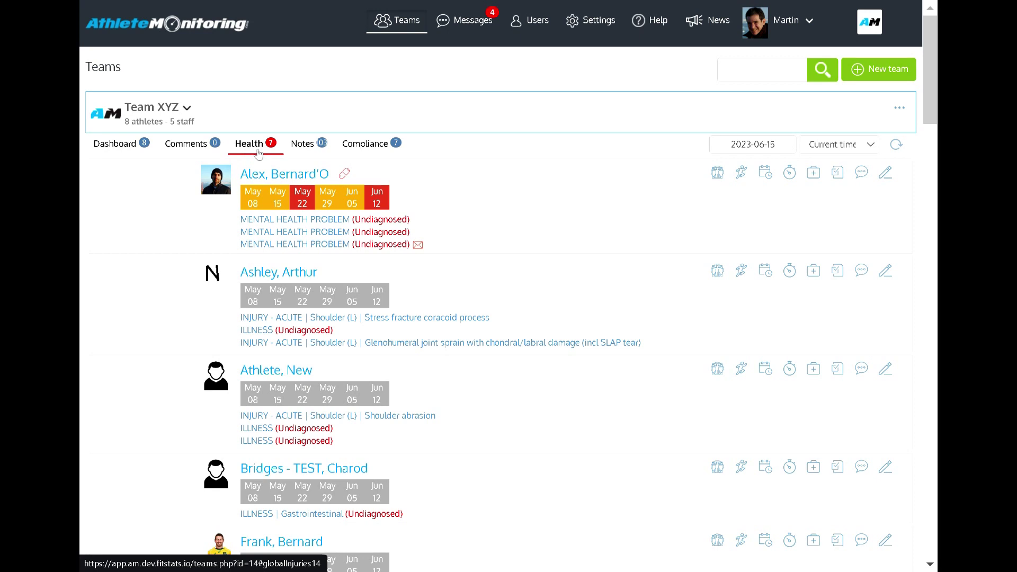
click(304, 150)
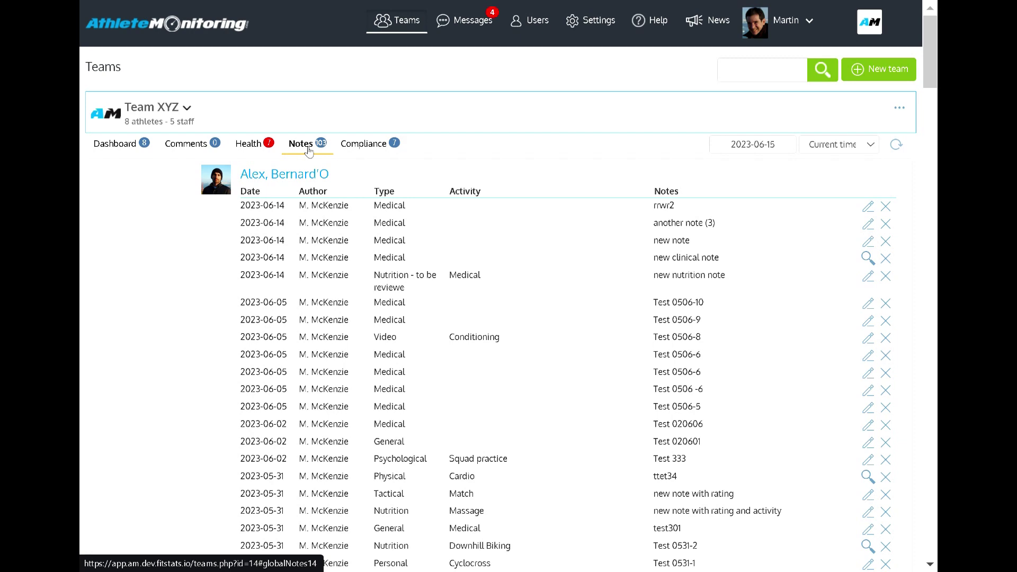
click(885, 216)
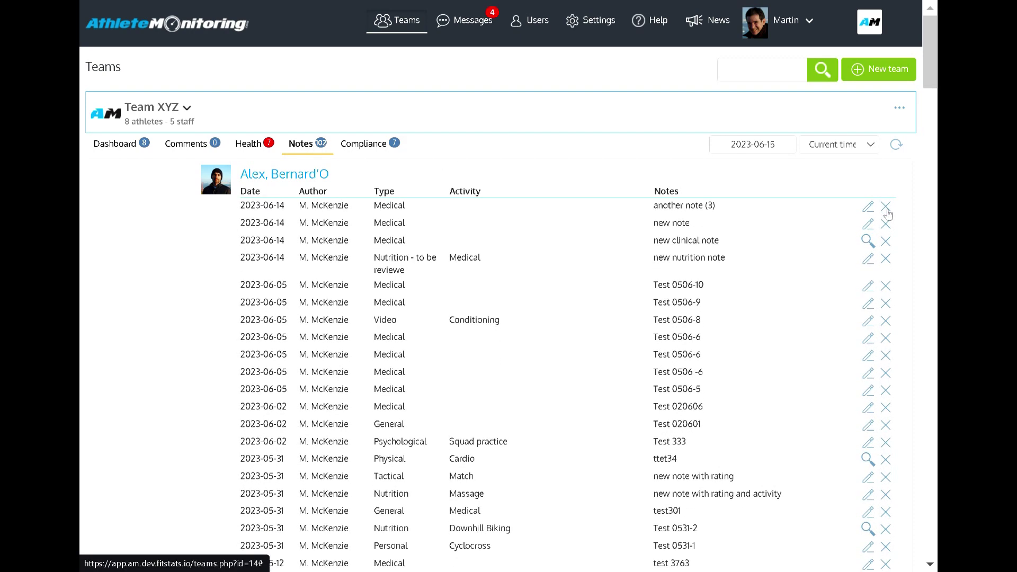
Step: View Team XYZ's compliance list, open the first listed athlete's wellness recording form, and close it
click(368, 151)
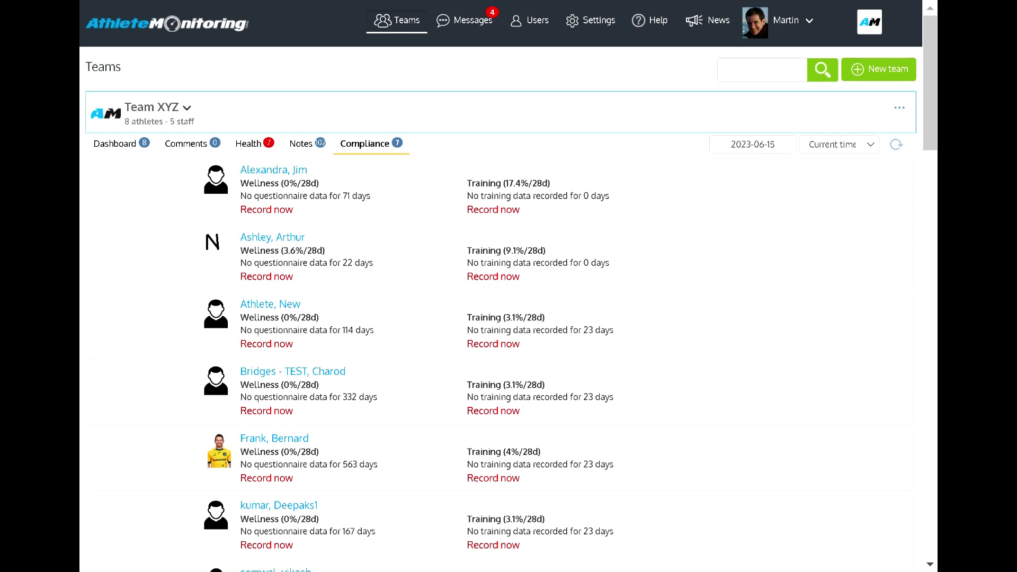
click(279, 211)
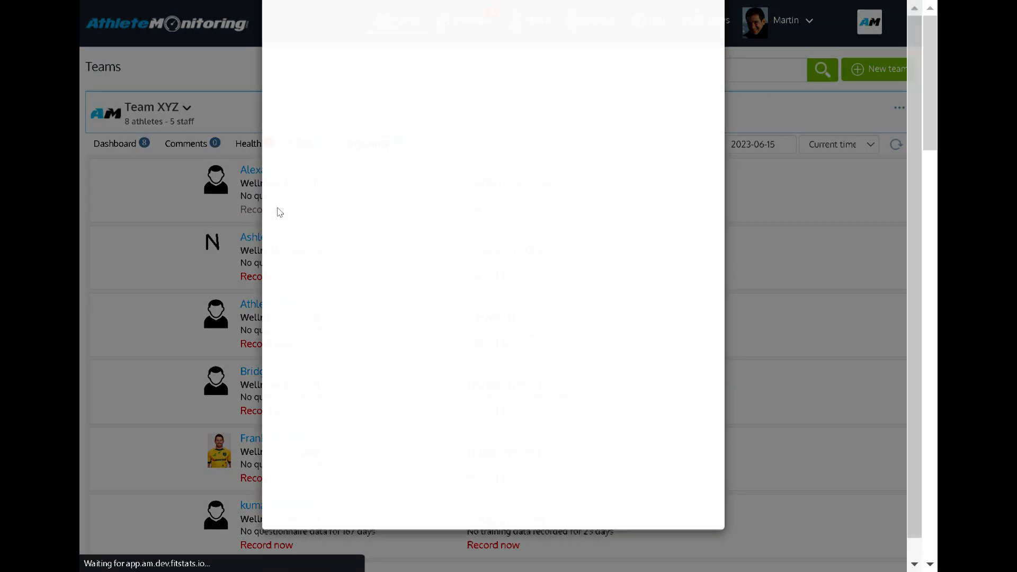
click(295, 39)
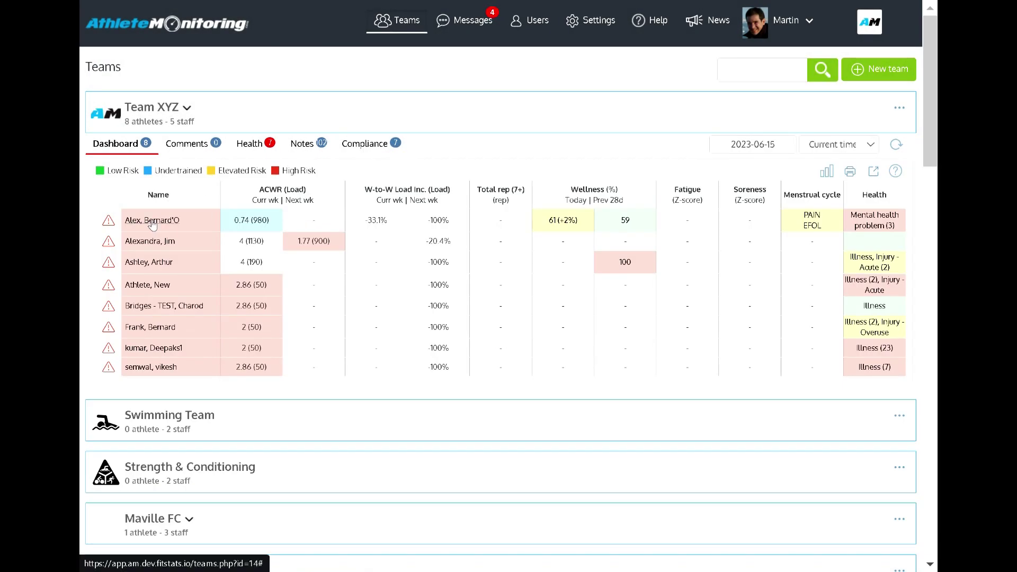
Step: View the first athlete's individual dashboard and notes, and return to the team dashboard
click(153, 227)
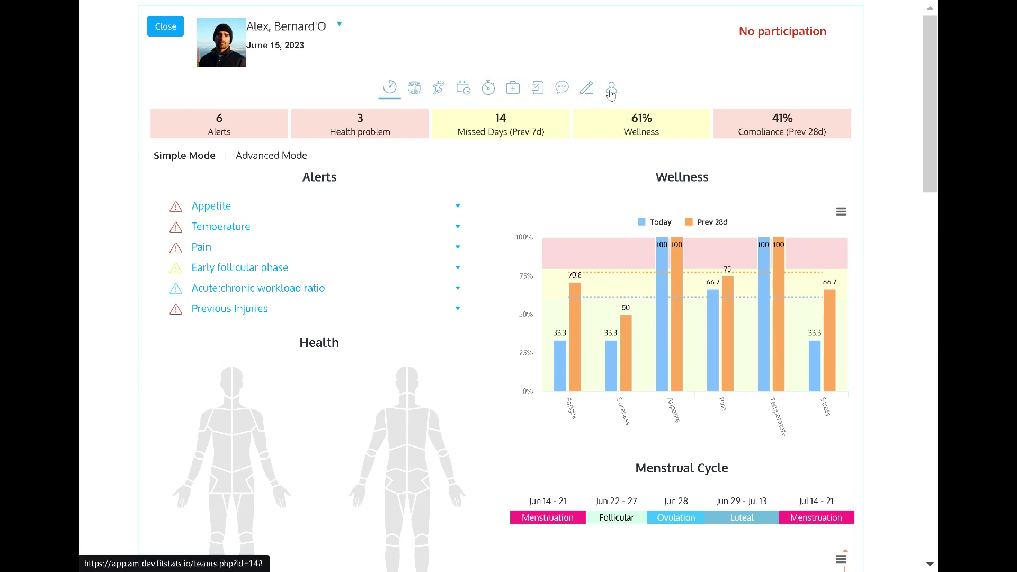
click(589, 91)
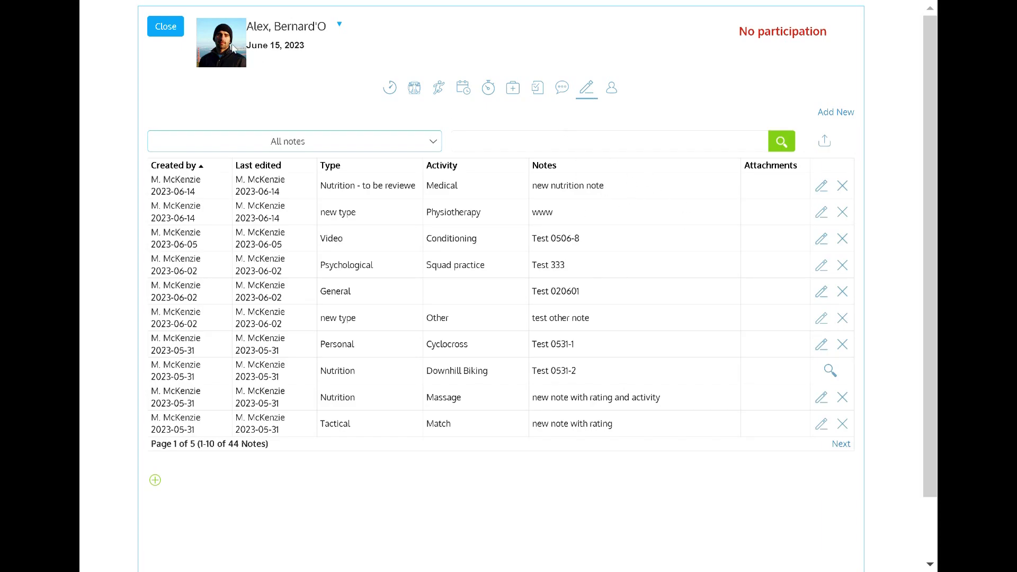
click(165, 29)
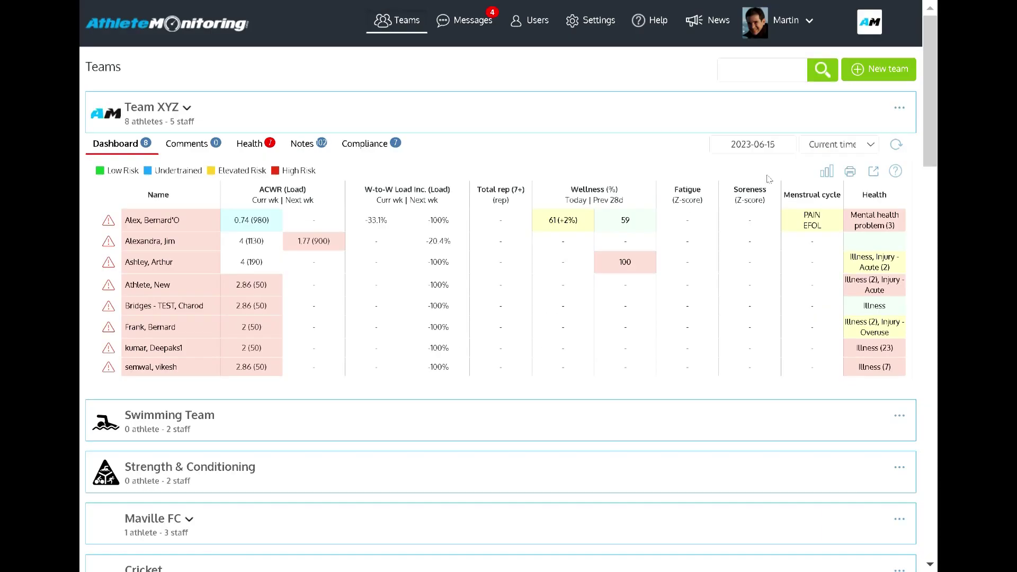
Step: Open Team XYZ's charts and examine the wellness, training, exercises and combination charts
click(828, 175)
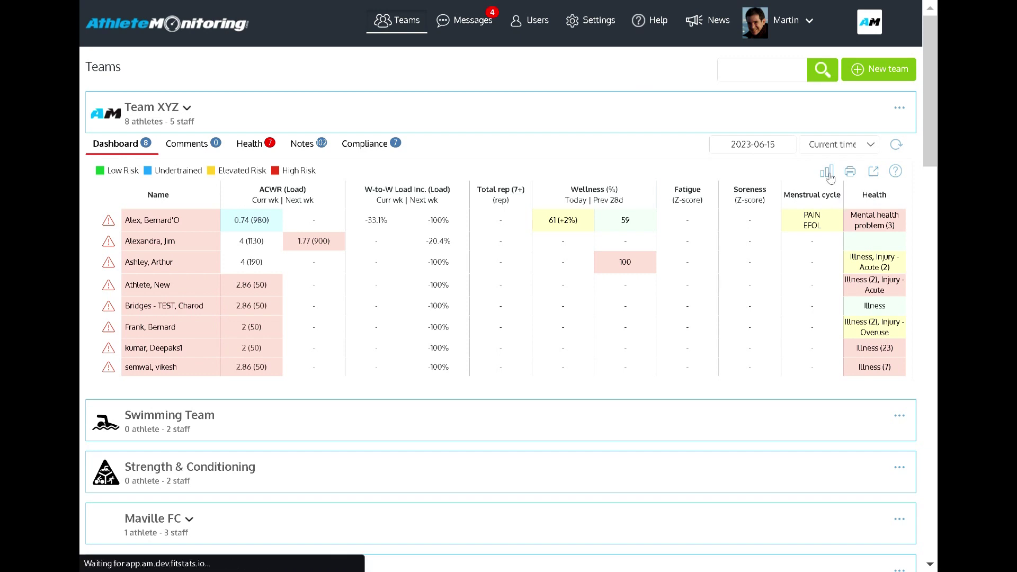
scroll(820, 196, down, 9)
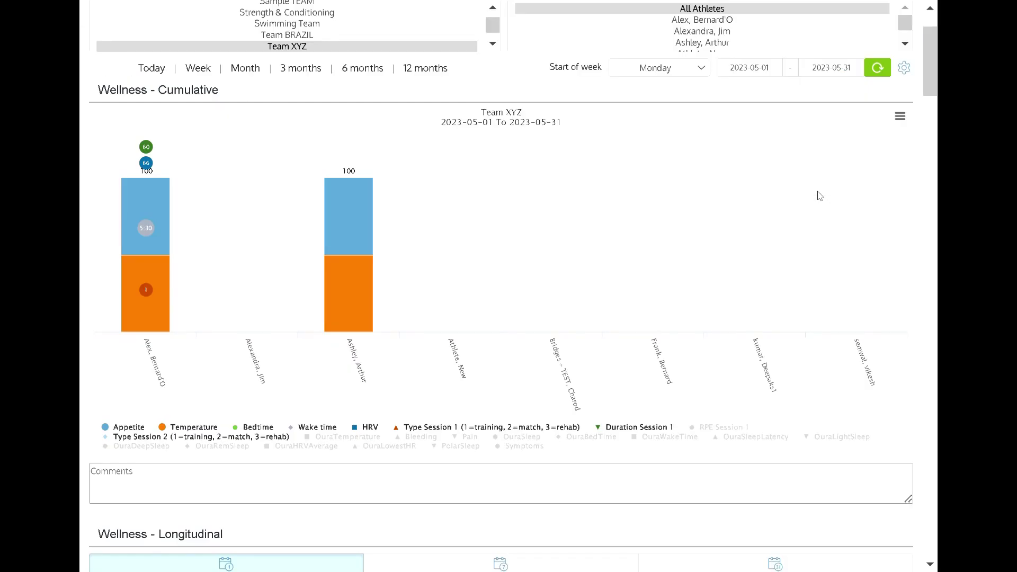
scroll(667, 204, down, 20)
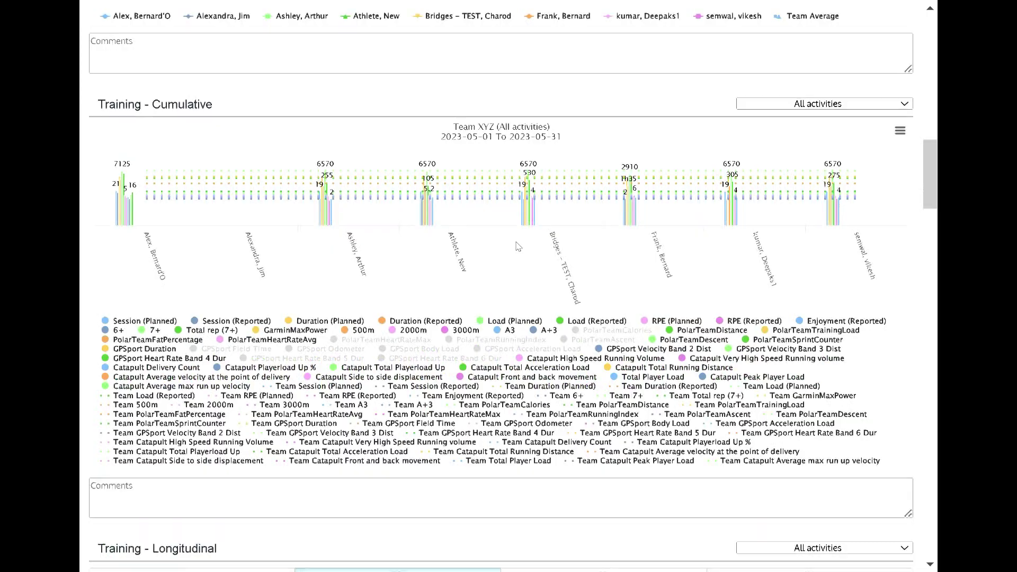
scroll(518, 246, down, 14)
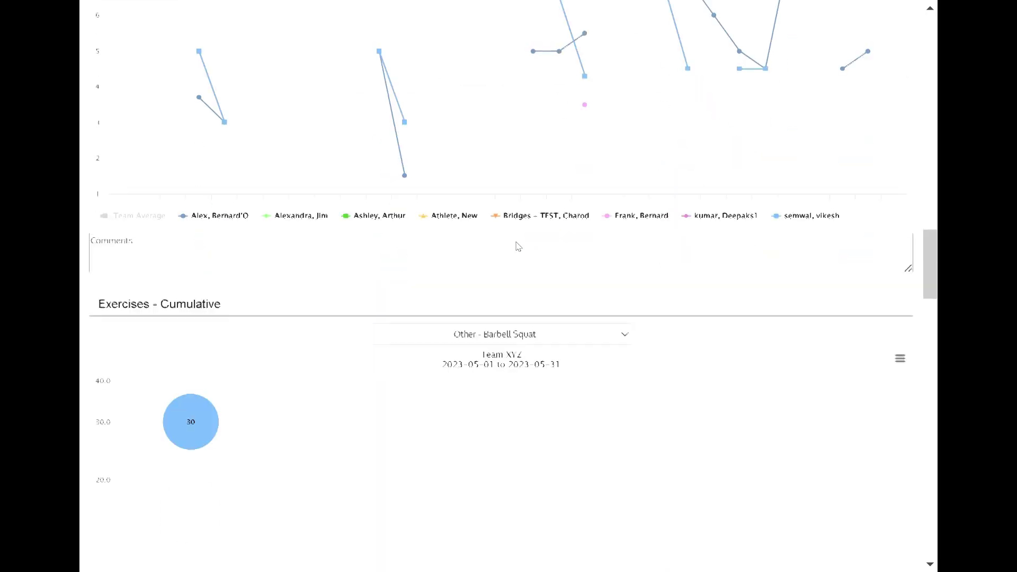
scroll(518, 247, down, 20)
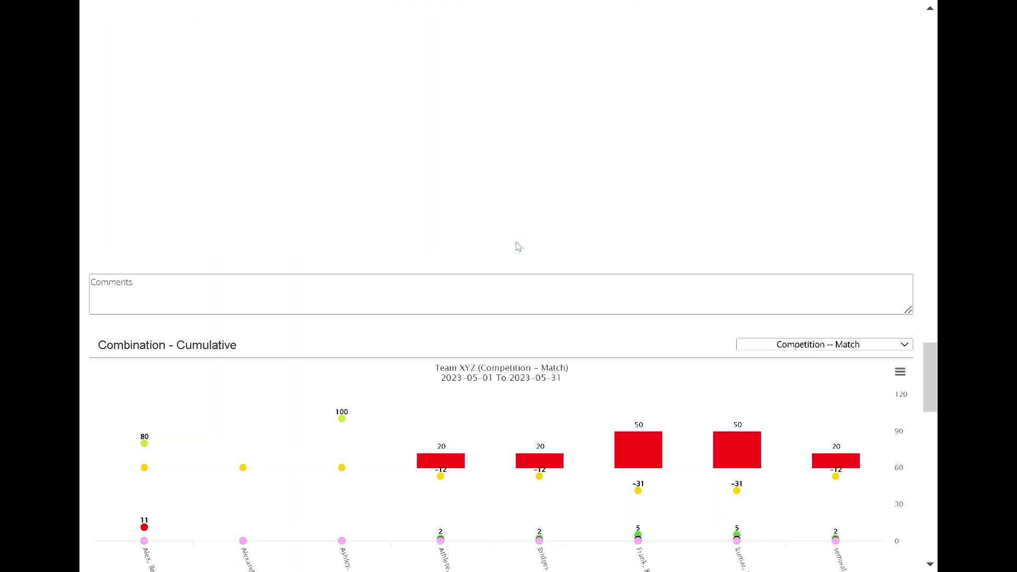
scroll(516, 244, down, 9)
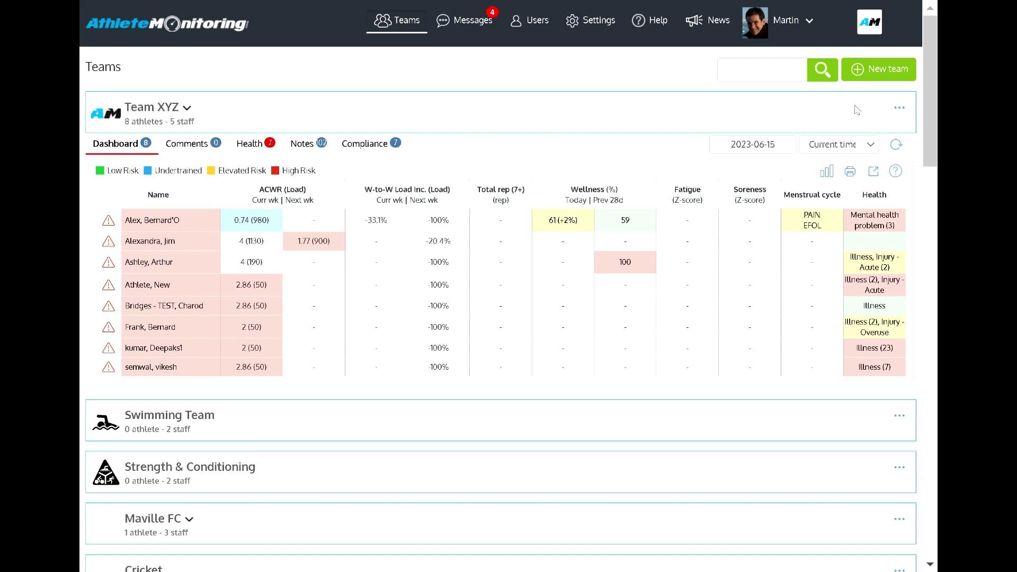
Step: Open Team XYZ's calendar and examine the yearly plan's periods, competitions, focus areas and load rows
click(899, 109)
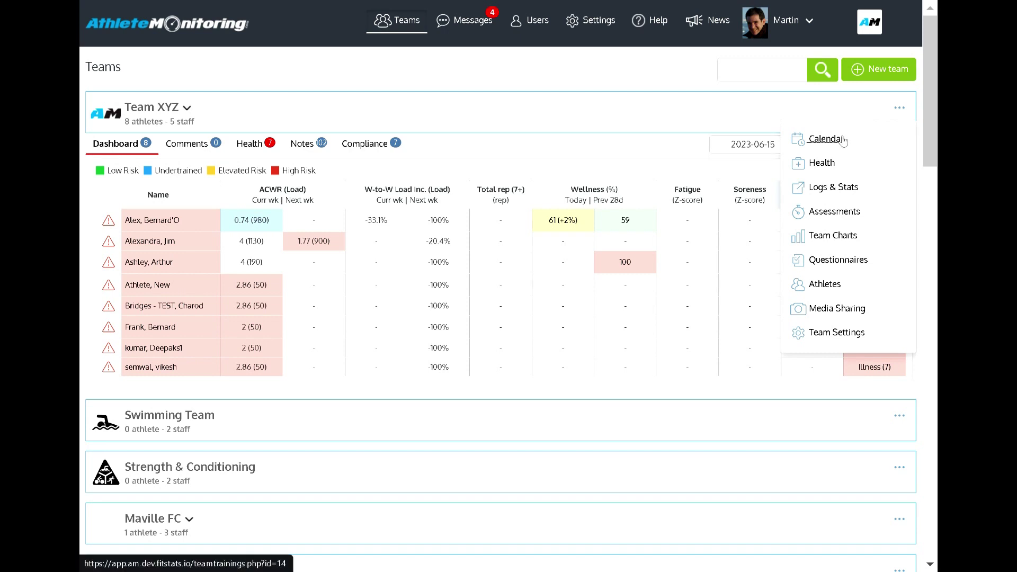
click(826, 138)
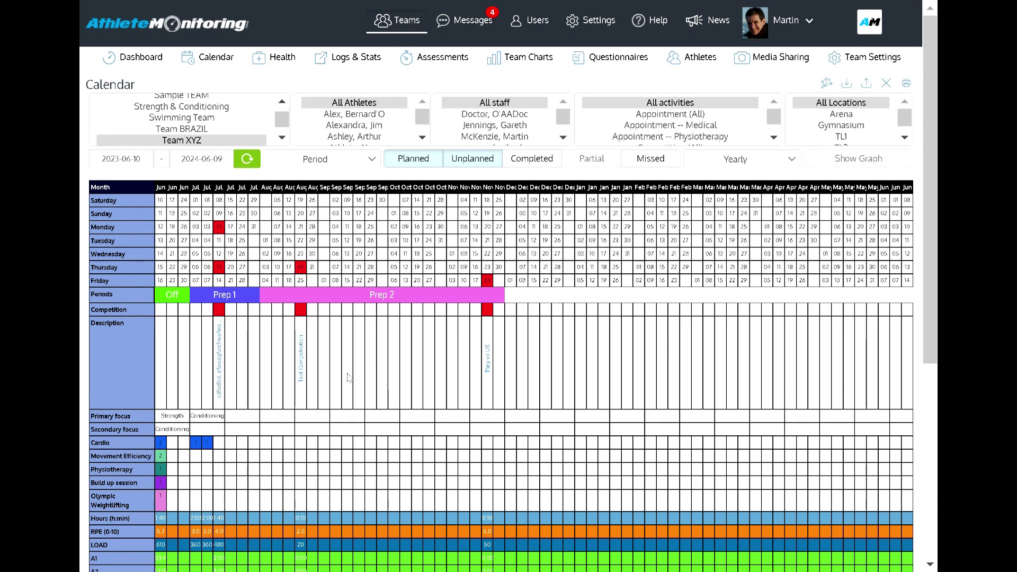
scroll(346, 368, down, 5)
scroll(346, 368, up, 5)
scroll(486, 372, down, 2)
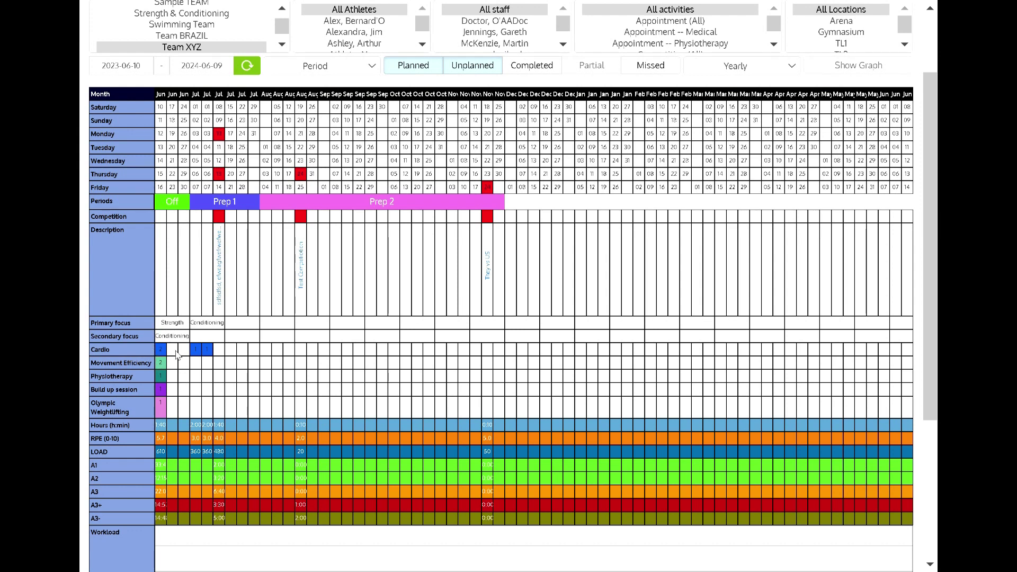
Step: Show the RPE, LOAD, A1 and A2 series in the yearly plan's Workload chart
scroll(143, 433, down, 4)
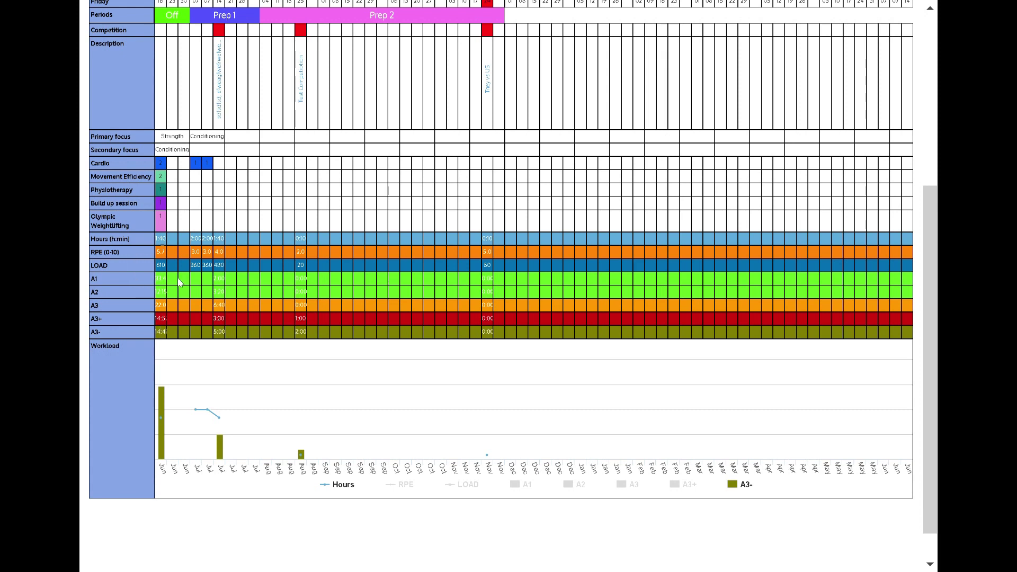
click(407, 485)
click(463, 485)
click(515, 484)
click(574, 485)
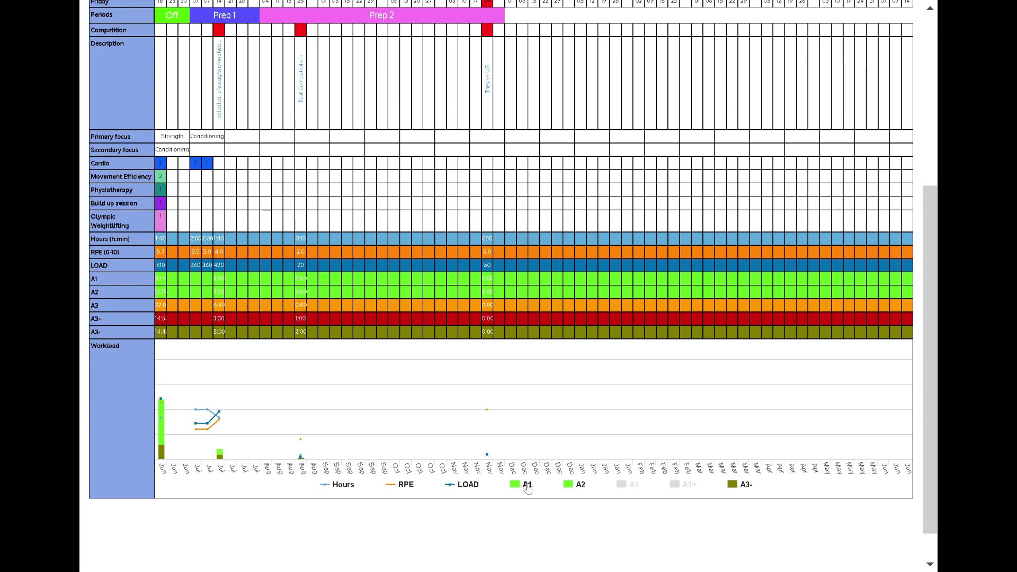
Step: Set the calendar's end date to 2023-06-30 and switch it to the Monthly view
scroll(527, 487, up, 5)
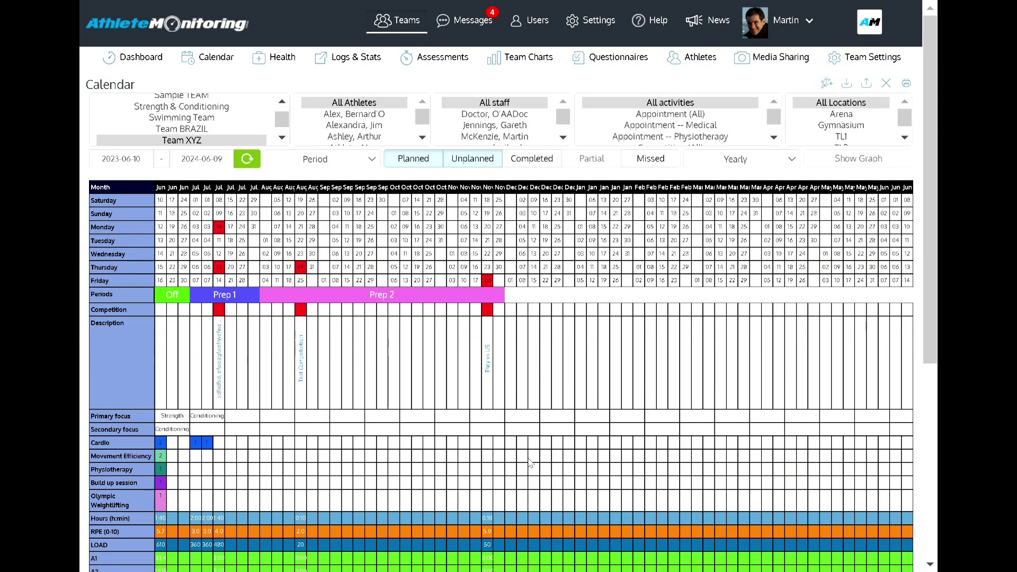
click(792, 161)
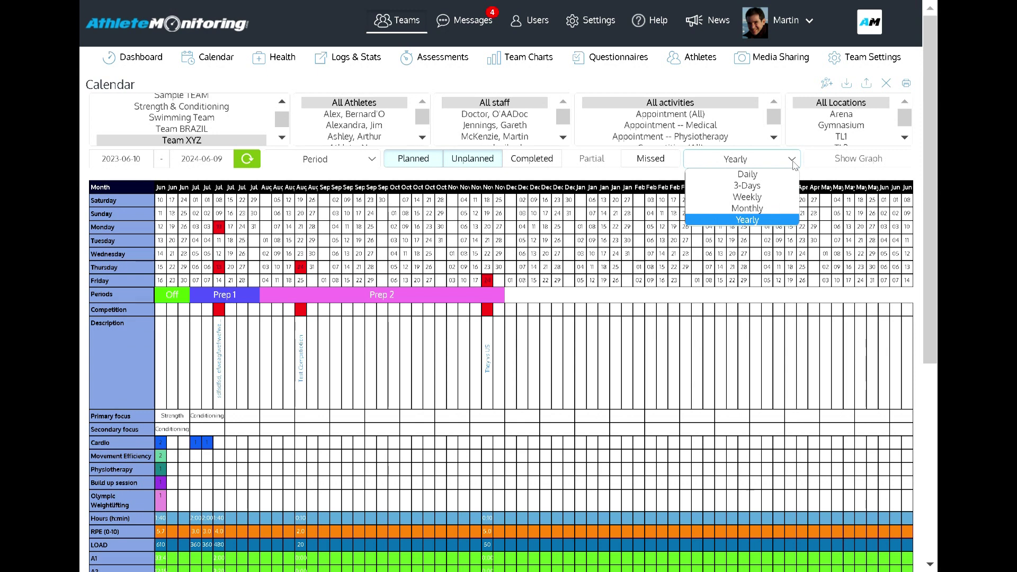
click(792, 161)
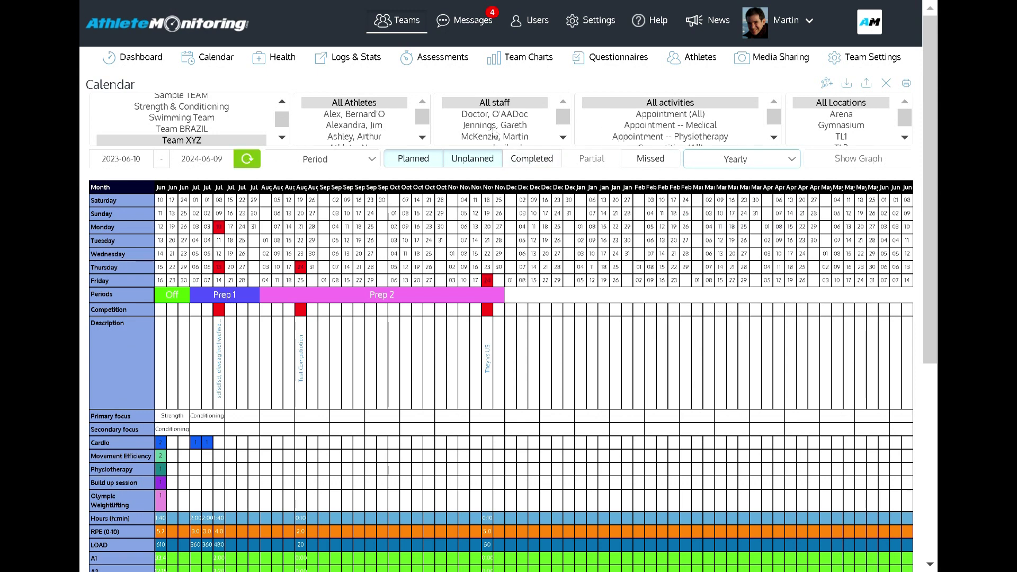
click(206, 159)
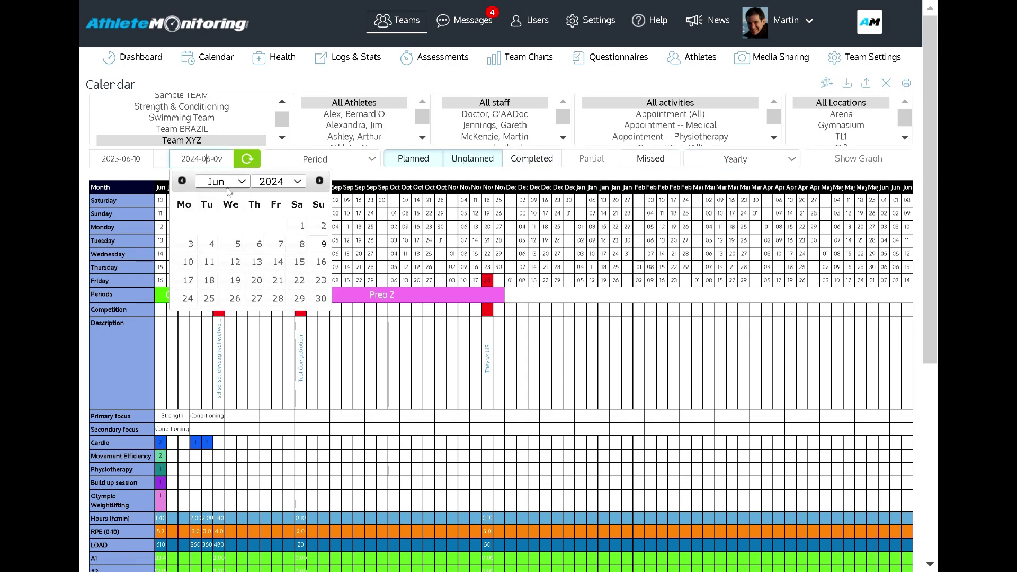
click(278, 182)
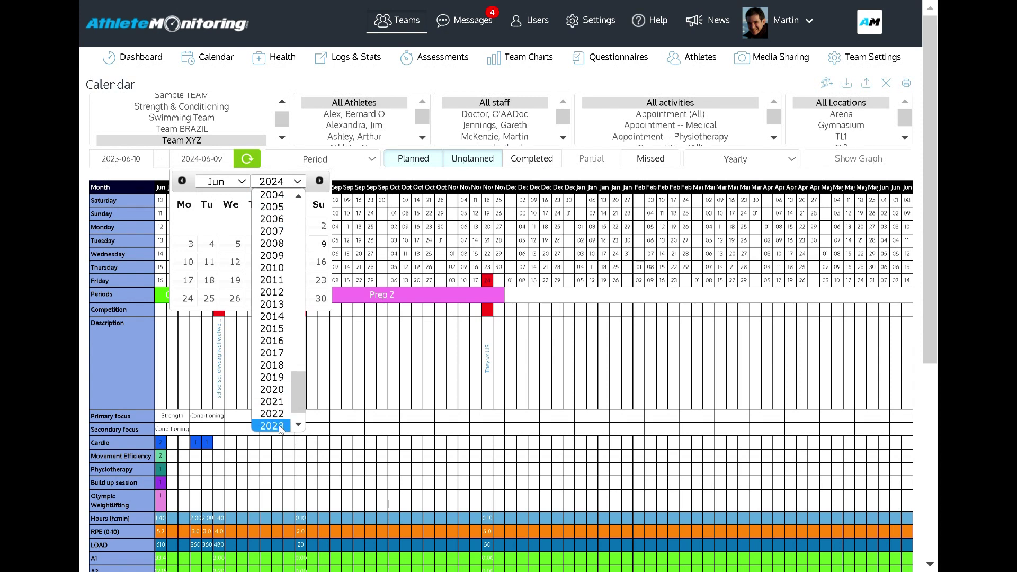
click(280, 427)
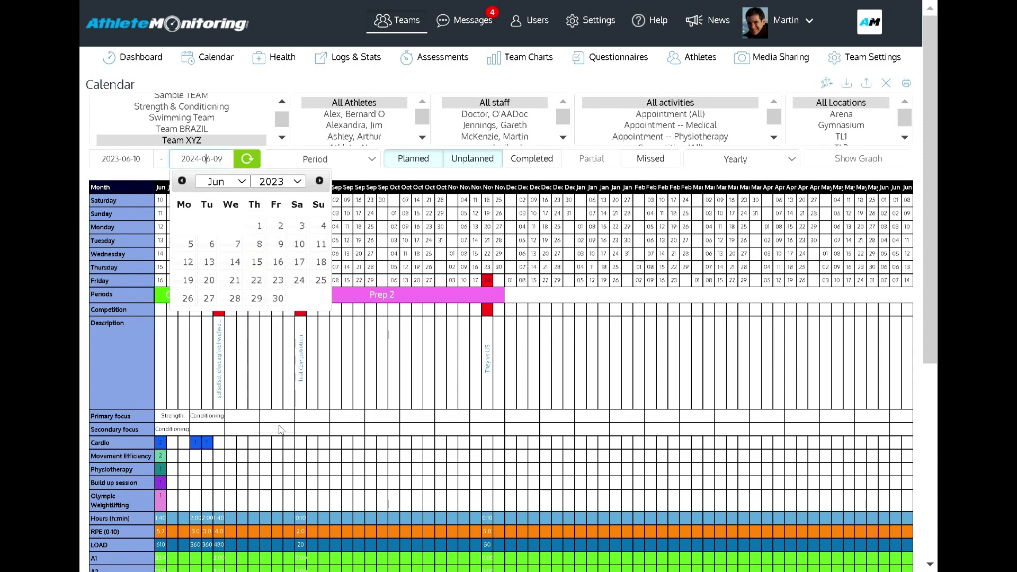
click(277, 298)
click(740, 160)
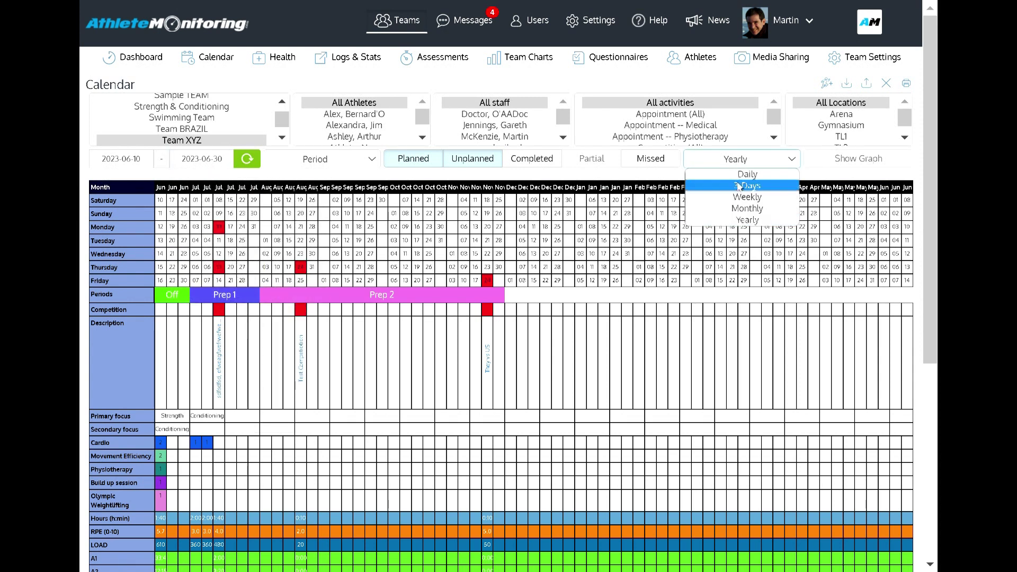
click(740, 210)
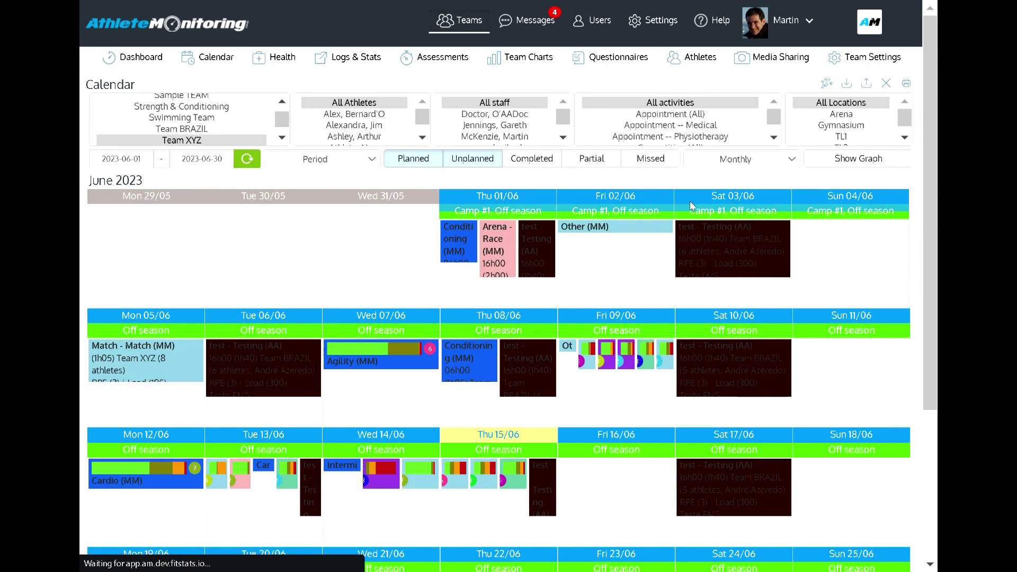
Step: Start scheduling a session on Friday 16 June for all Team XYZ athletes, with Match (Competition) as its activity
scroll(619, 323, down, 4)
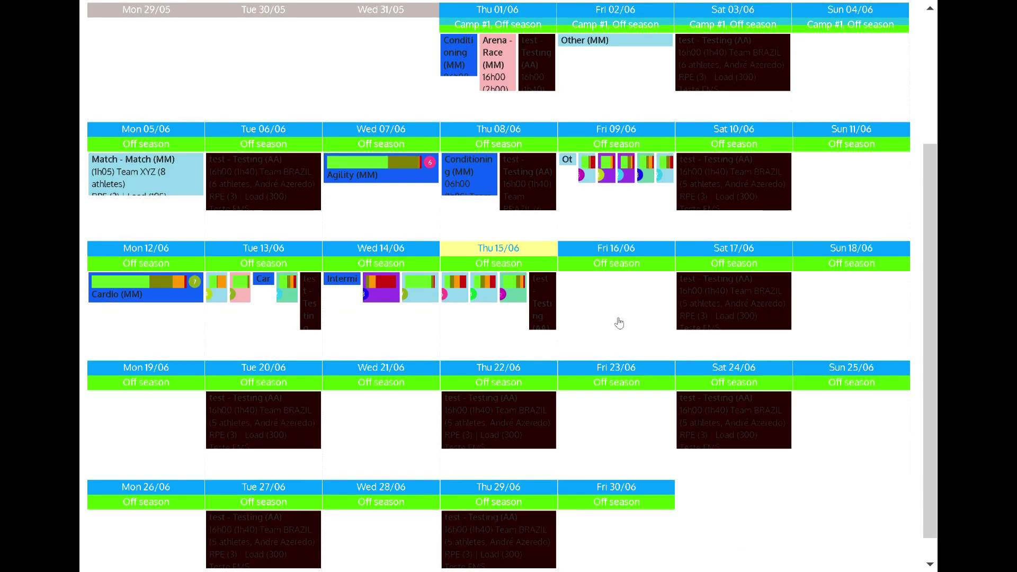
click(618, 323)
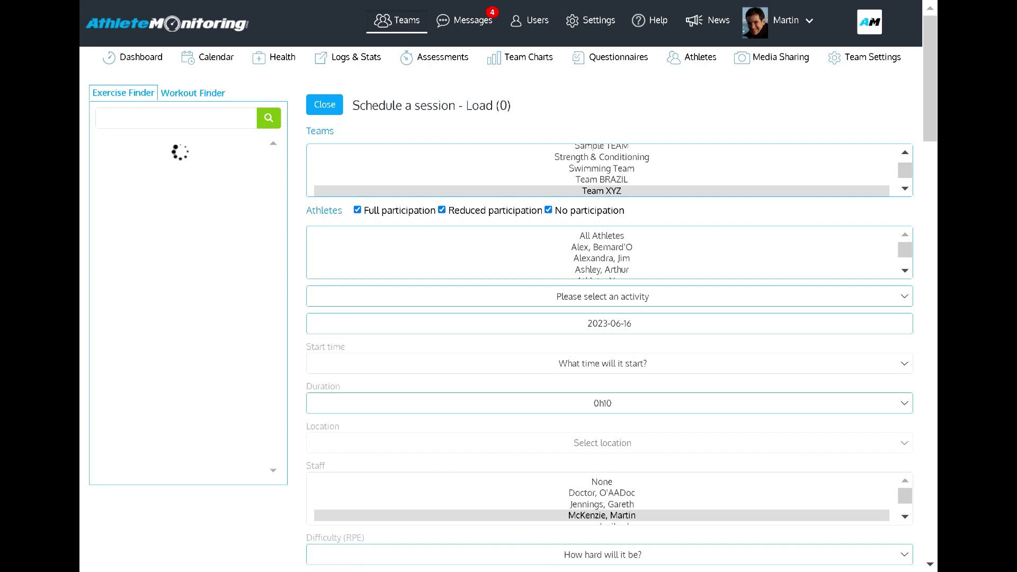
click(606, 243)
click(602, 297)
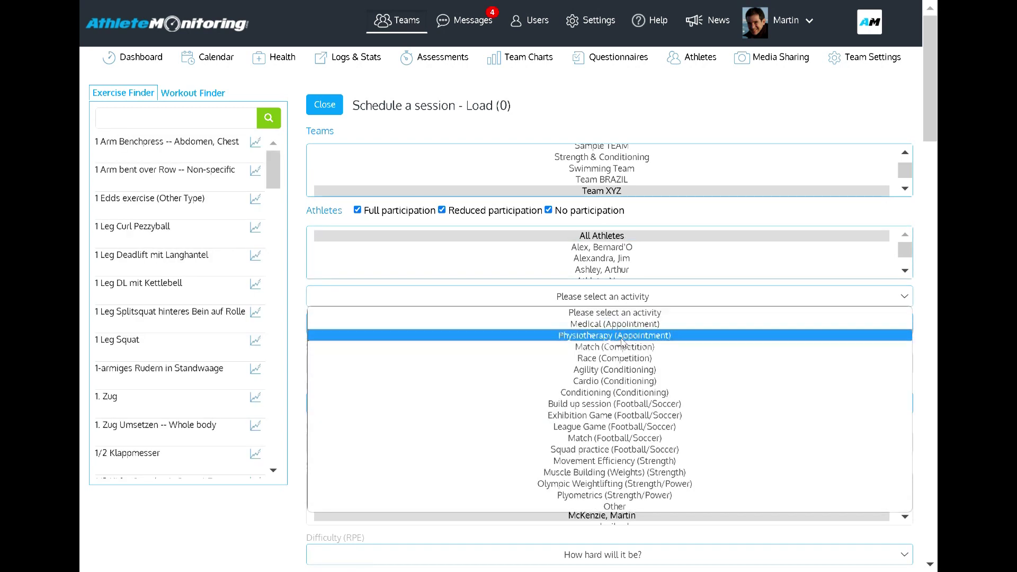
click(606, 350)
Step: Add 2023-06-02, 2023-06-04, 2023-06-18 and 2023-06-30 to the match session's dates
click(631, 351)
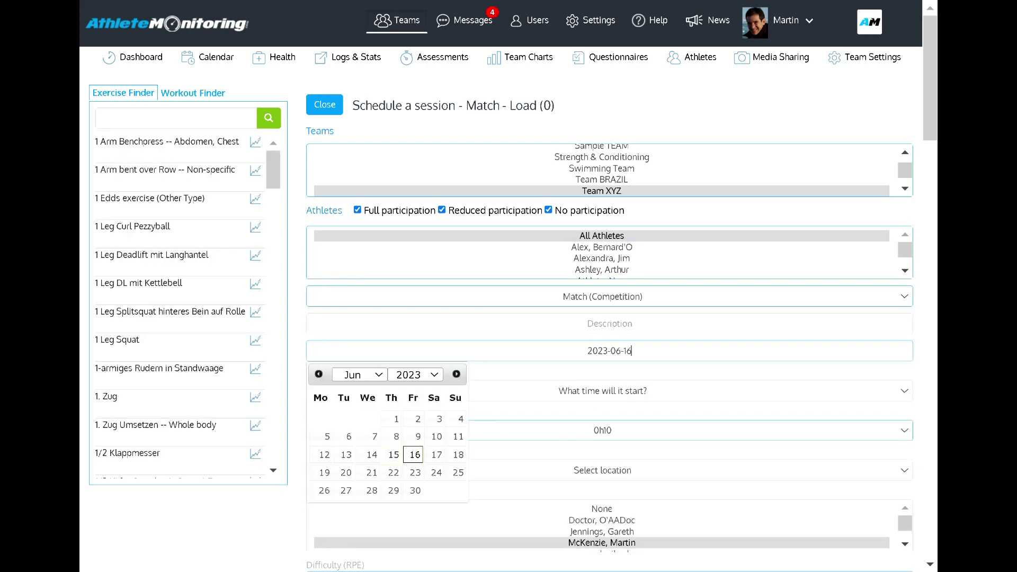
click(413, 490)
click(454, 421)
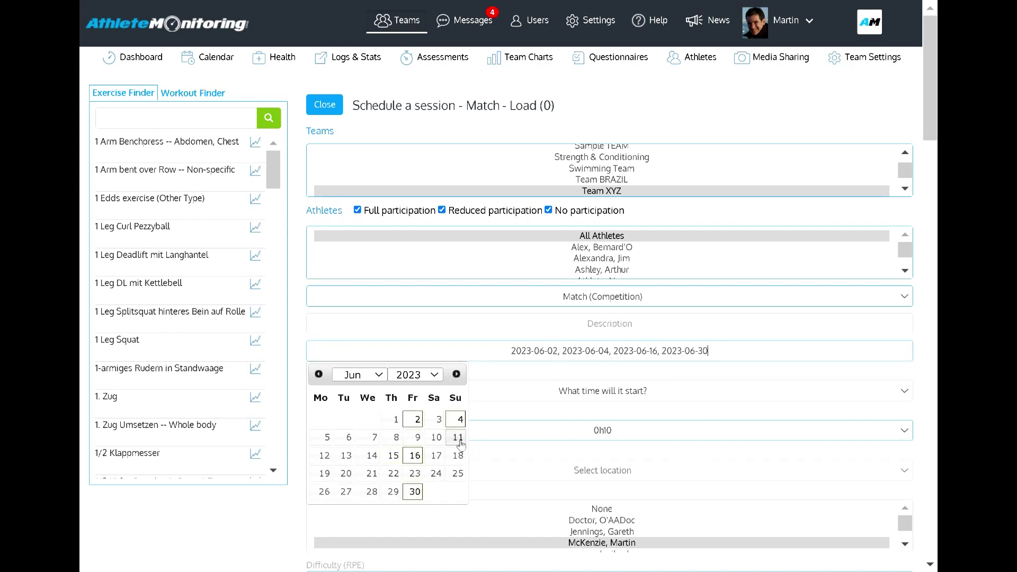
click(458, 456)
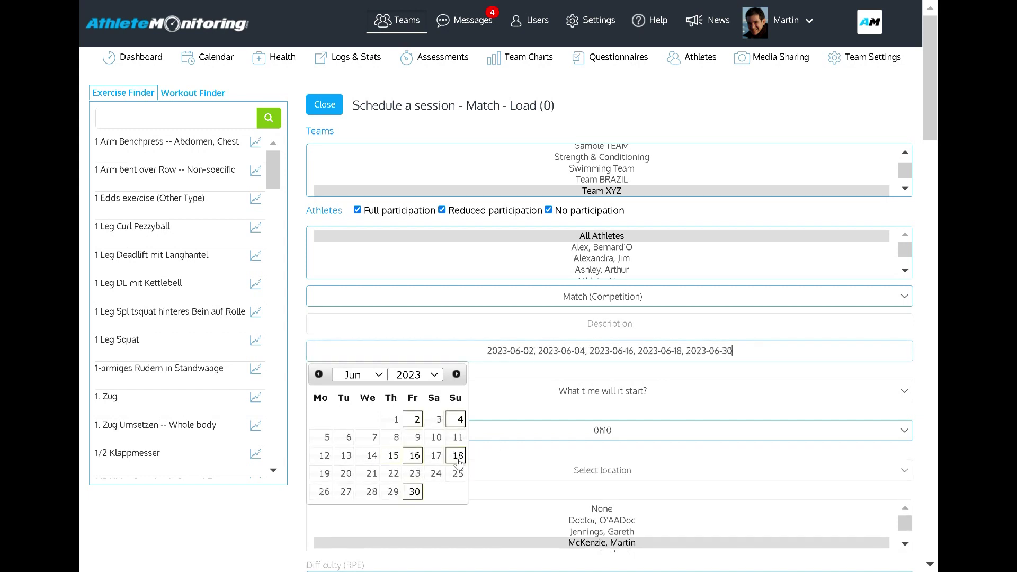
Step: Set the match session's start time to 09h45 and its difficulty (RPE) to 3 - Moderate
click(575, 392)
click(577, 369)
scroll(613, 419, down, 5)
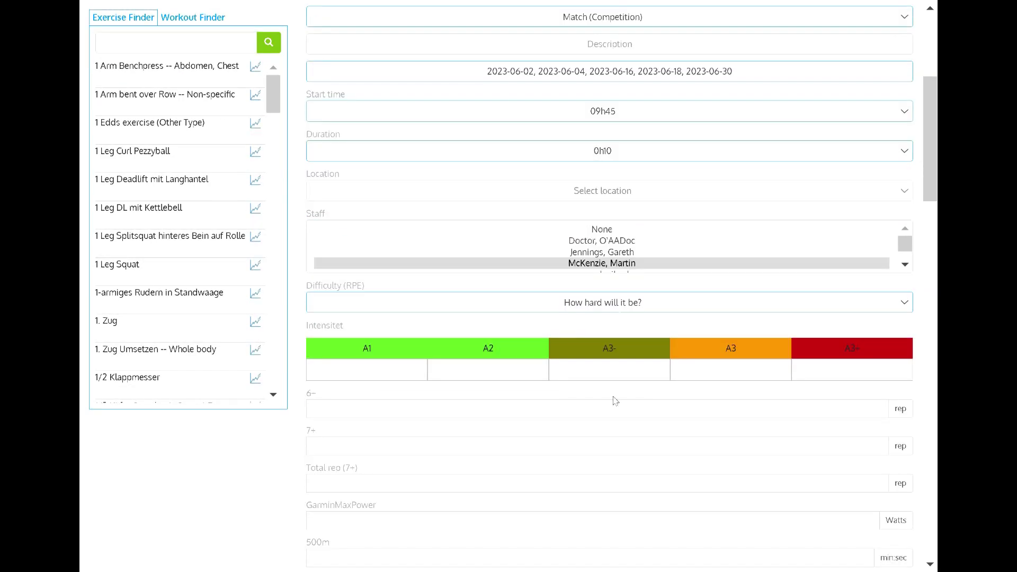
click(602, 302)
click(609, 386)
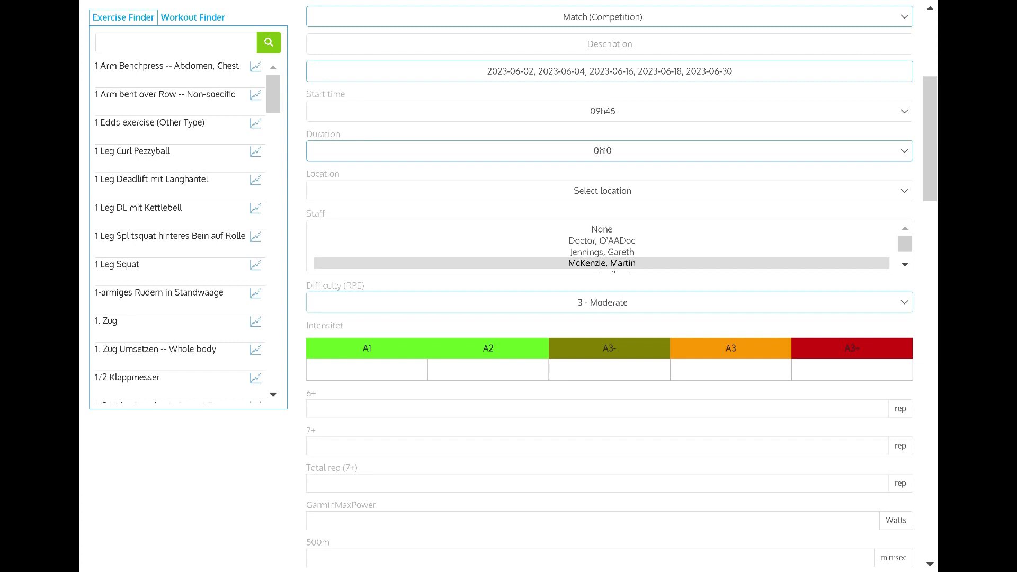
Step: Examine the session form's performance metrics, comments and attachment fields down to its end
scroll(731, 379, down, 5)
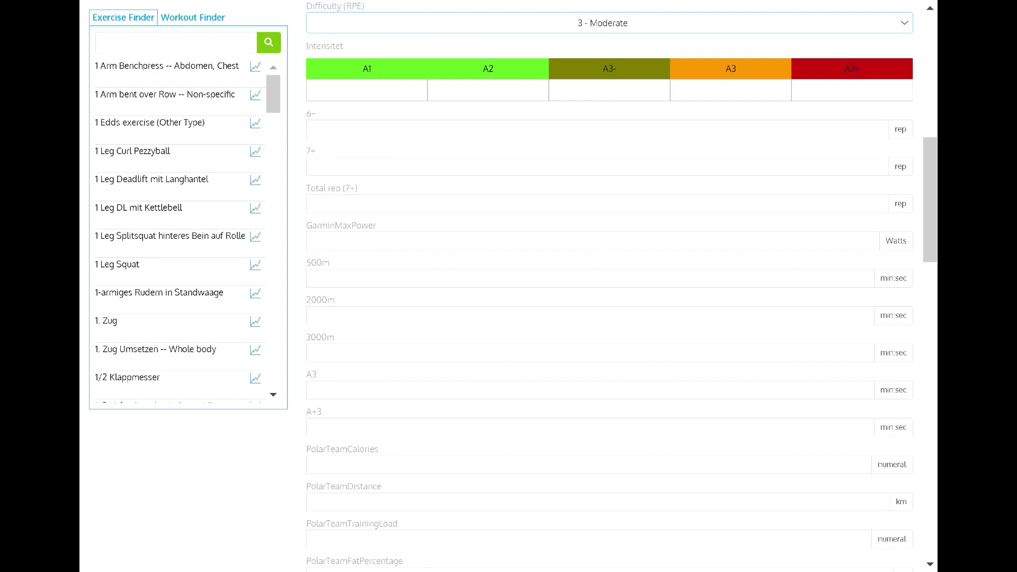
scroll(608, 285, down, 15)
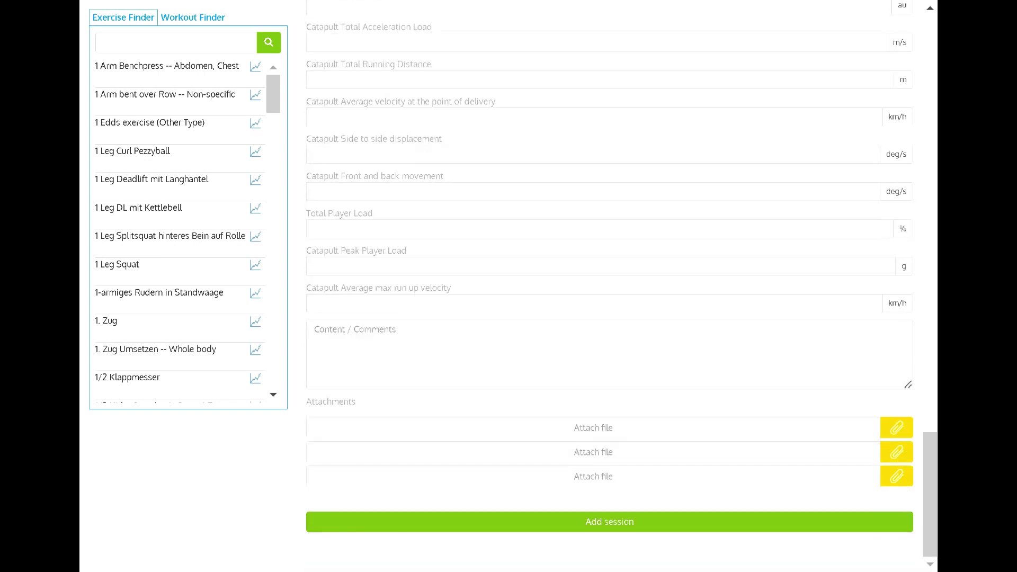
click(616, 530)
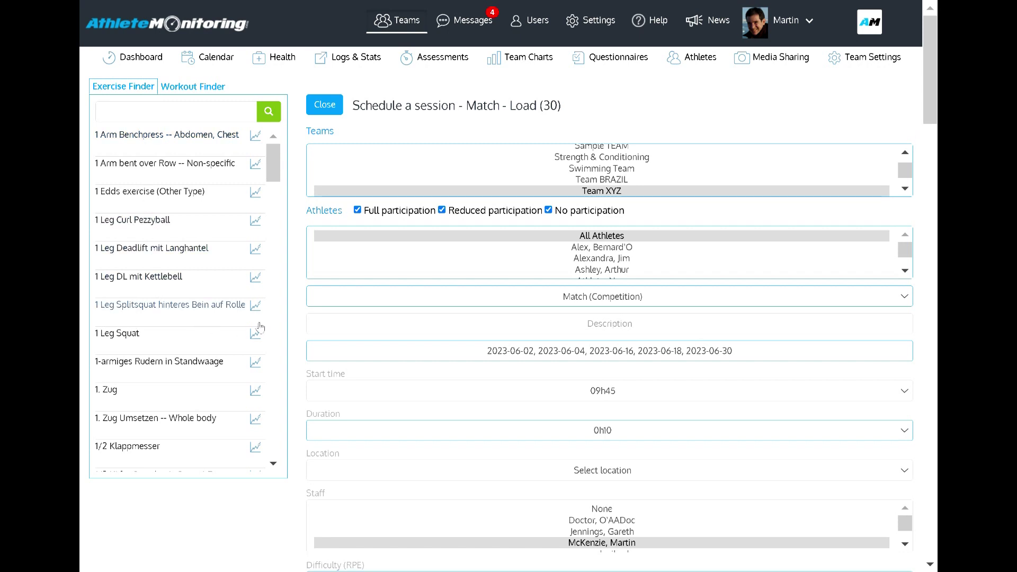
Step: Add 1 Arm Benchpress and 1 Leg DL mit Kettlebell to the session, giving the benchpress two sets of 12 reps
scroll(411, 329, down, 5)
scroll(411, 329, down, 3)
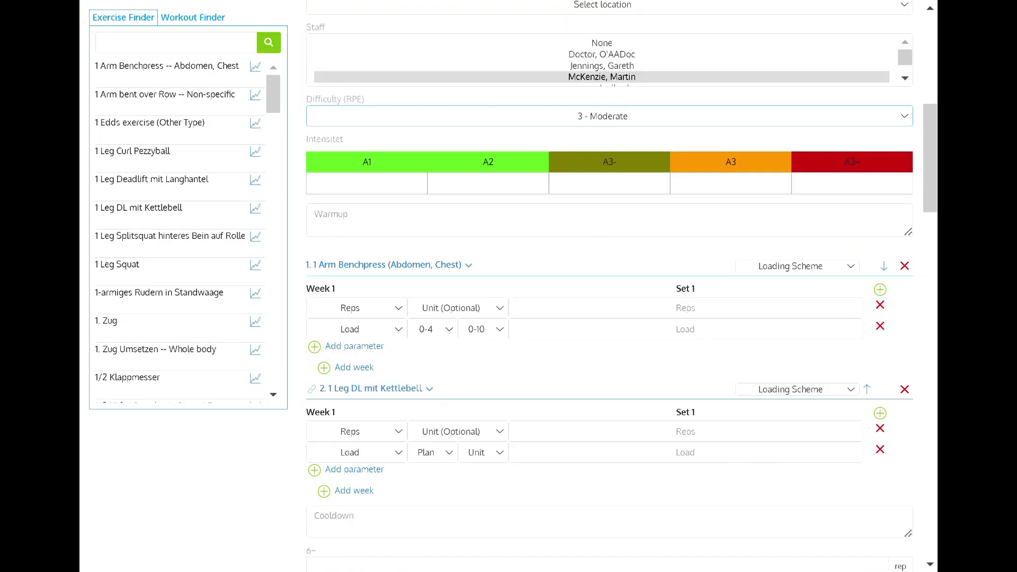
click(880, 289)
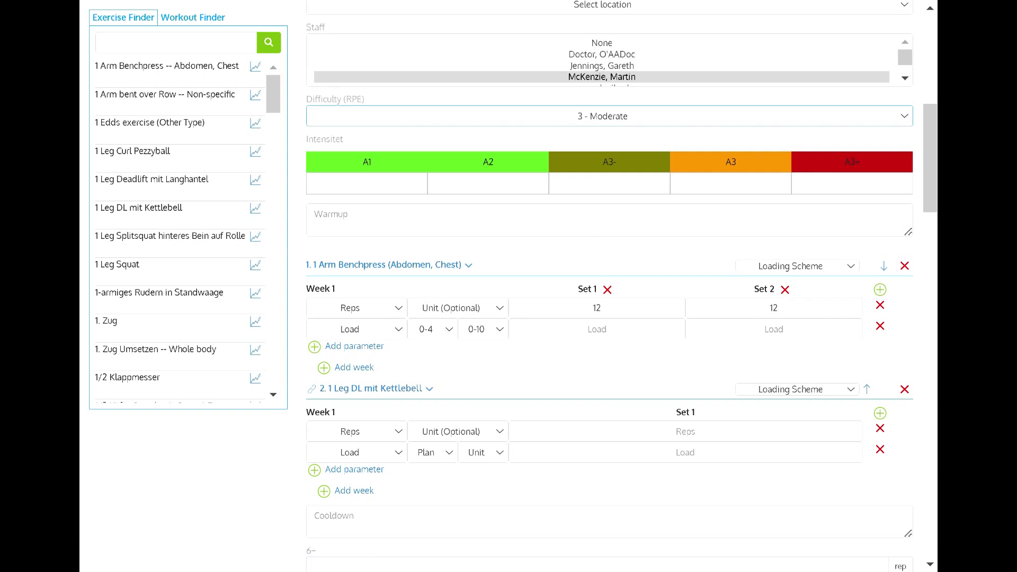
click(371, 346)
click(373, 351)
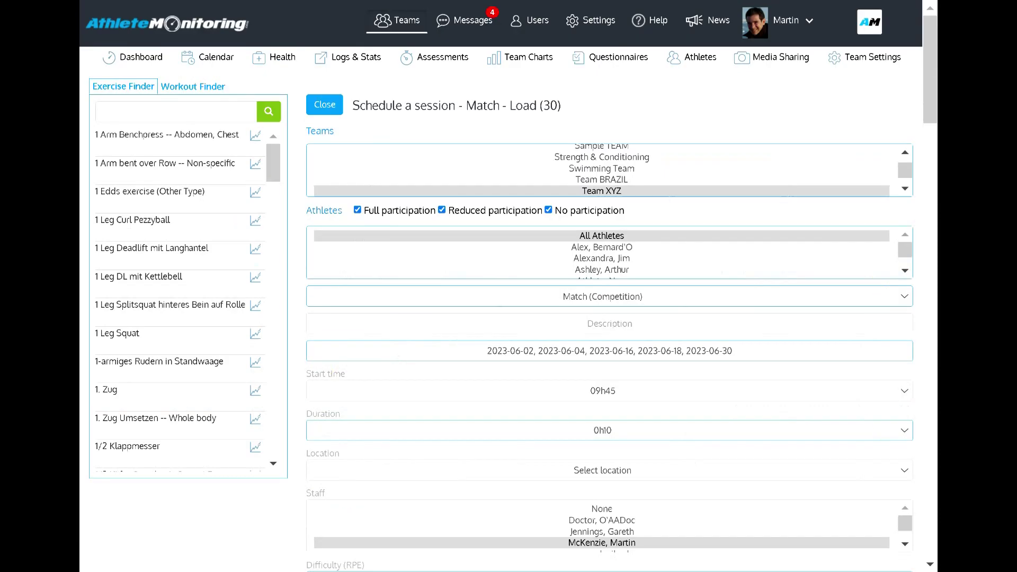
Step: Load a multi-week workout template into the session, review its weekly sets, and return to the monthly calendar
click(182, 92)
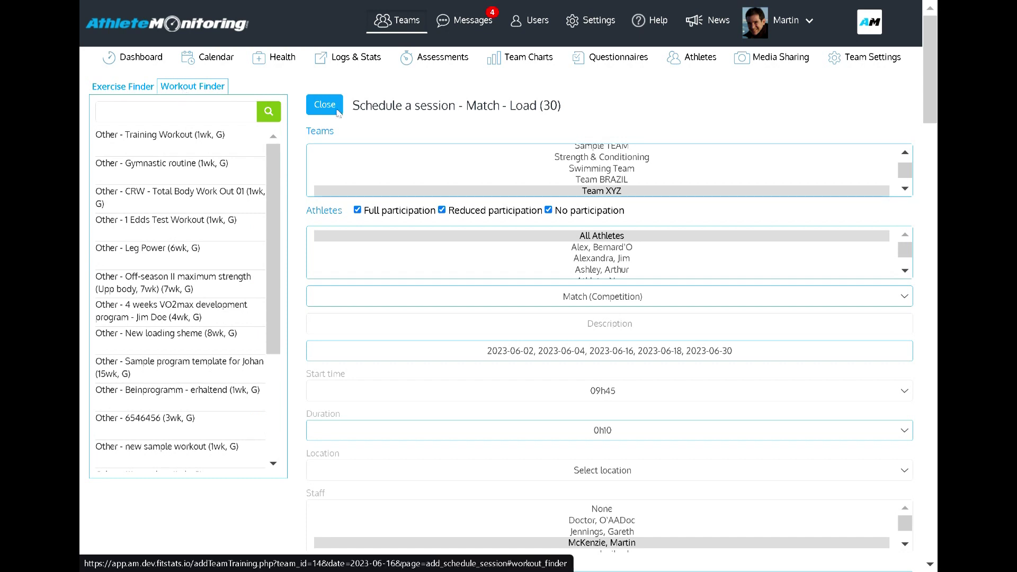
scroll(176, 159, down, 3)
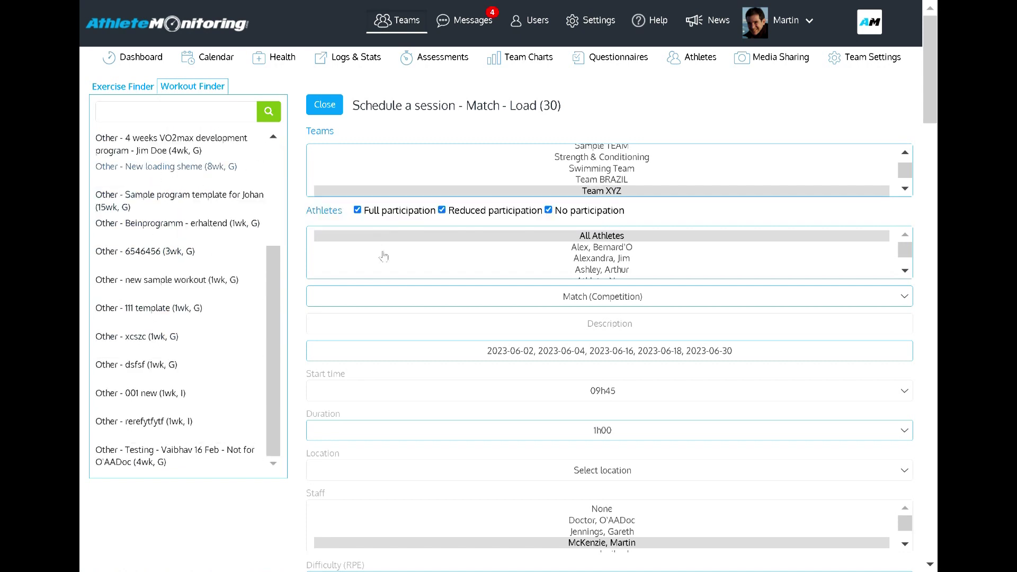
scroll(410, 327, down, 15)
scroll(409, 331, down, 15)
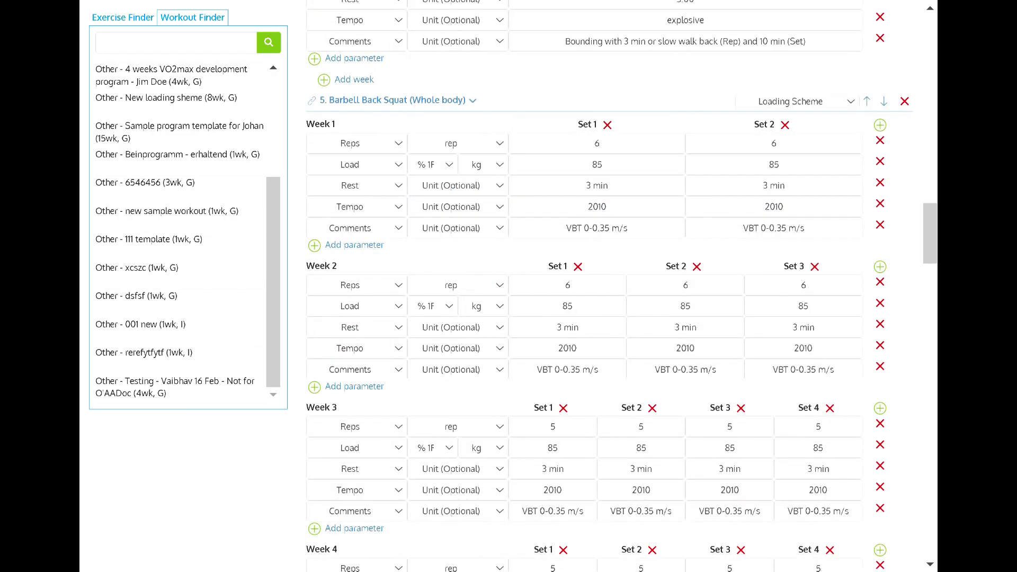
scroll(609, 286, down, 5)
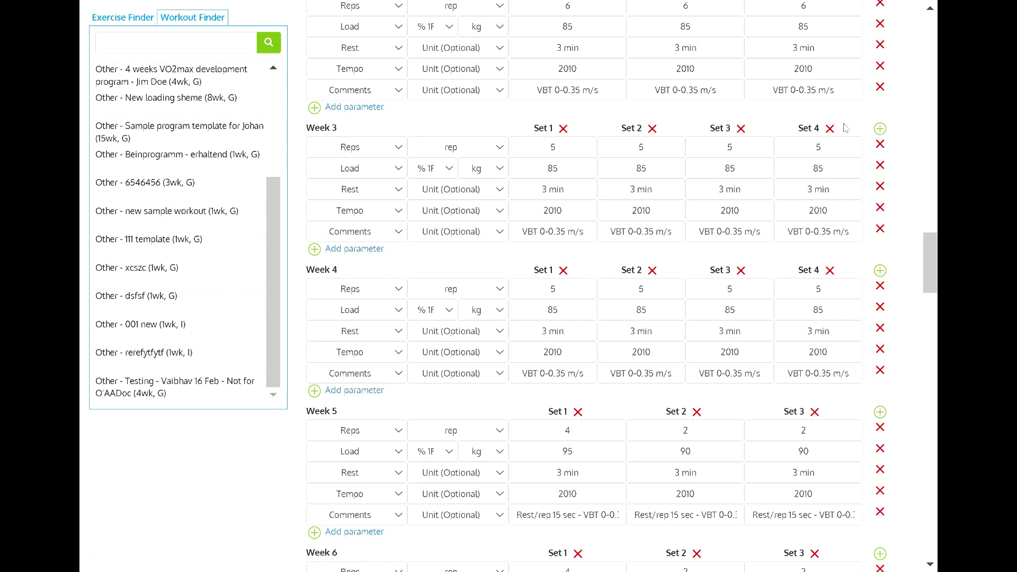
scroll(709, 507, down, 15)
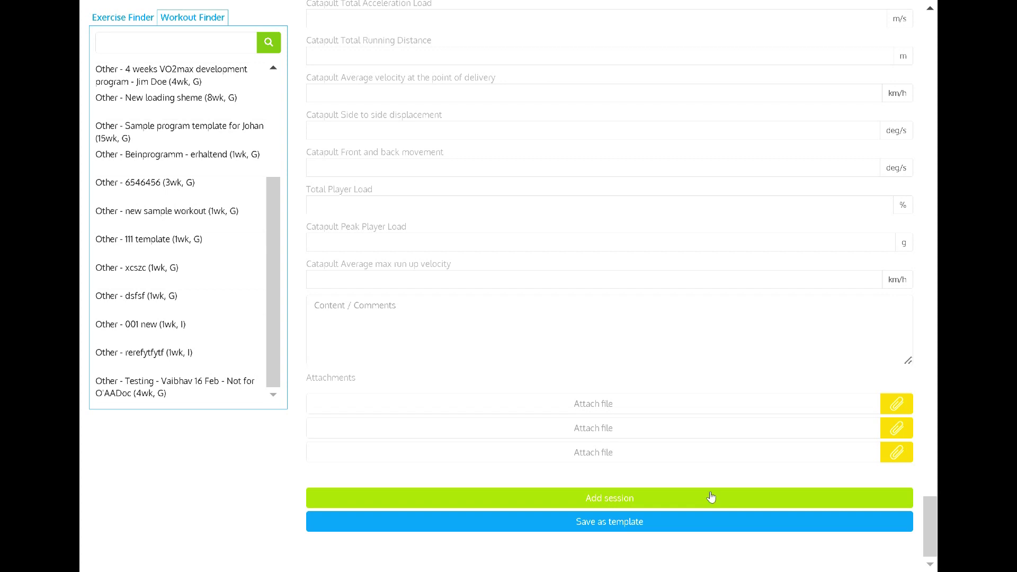
click(591, 524)
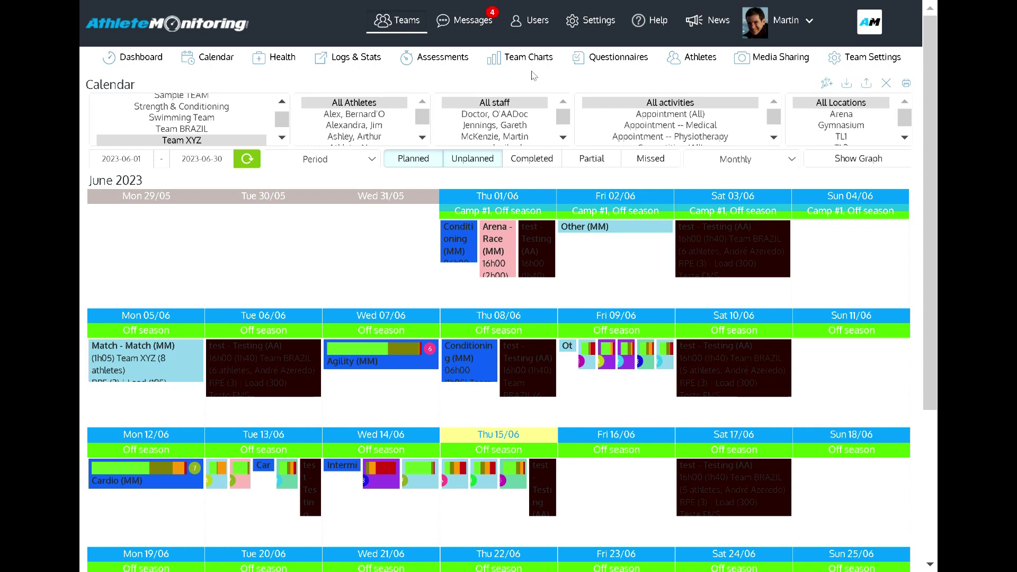
Step: Open the Arena - Race session on June 01, 2023 and view its session data import options and .xlsx file field
click(495, 249)
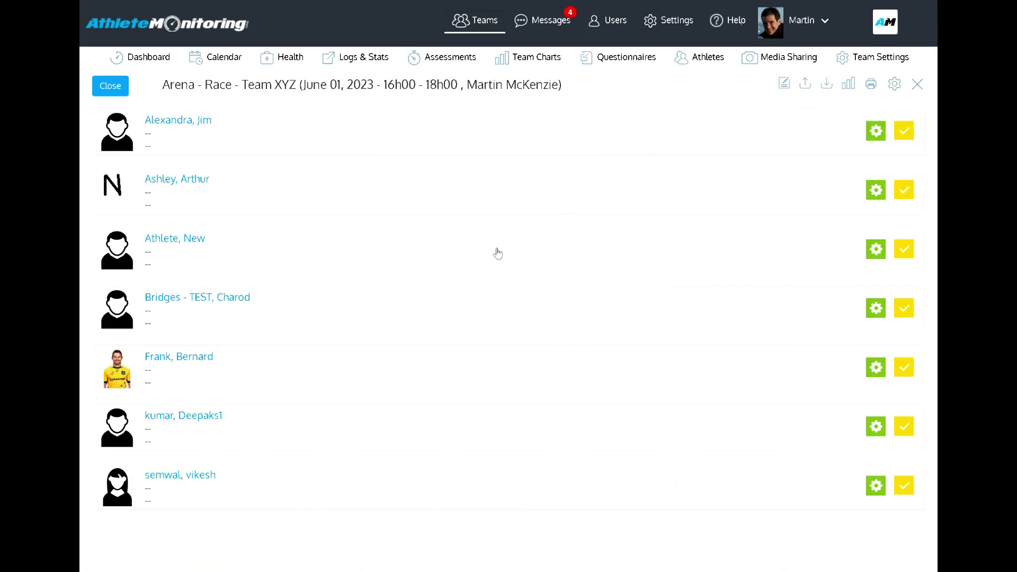
click(825, 85)
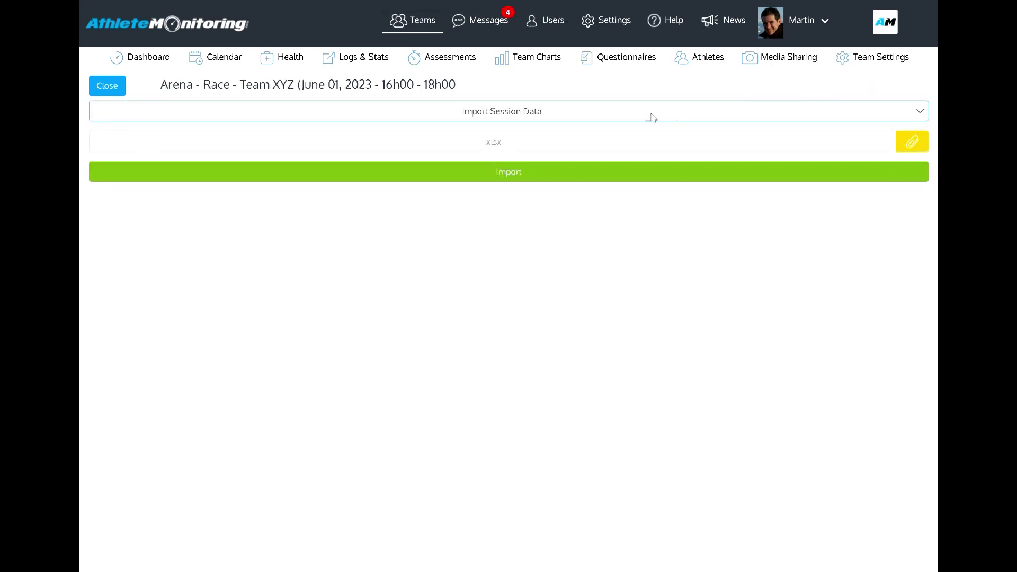
click(493, 113)
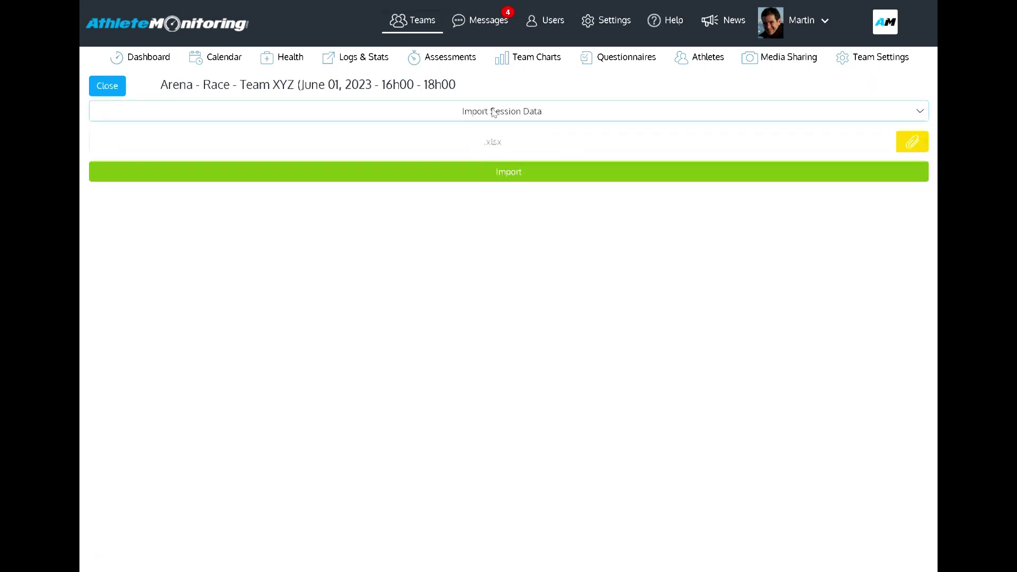
click(493, 111)
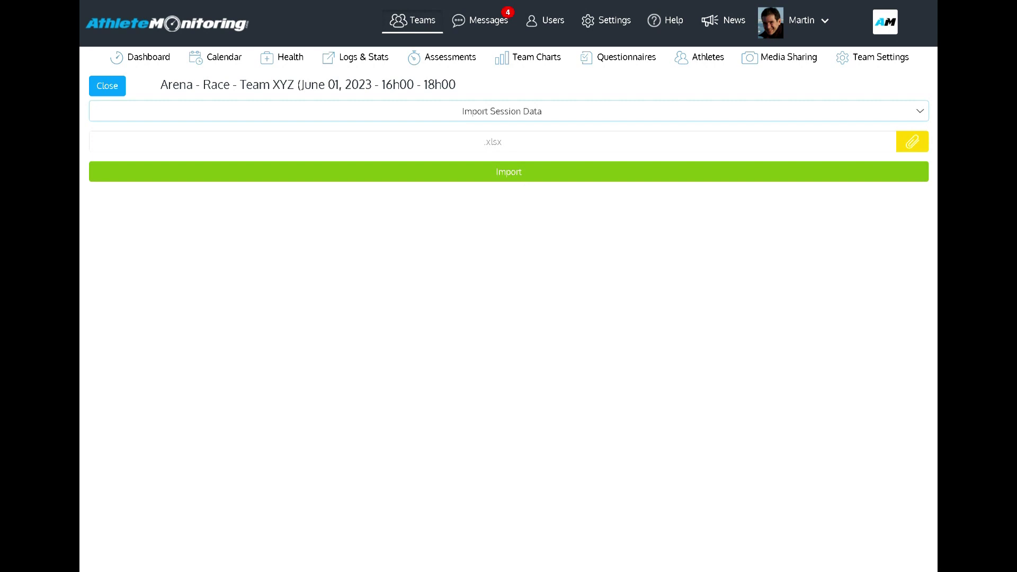
click(529, 142)
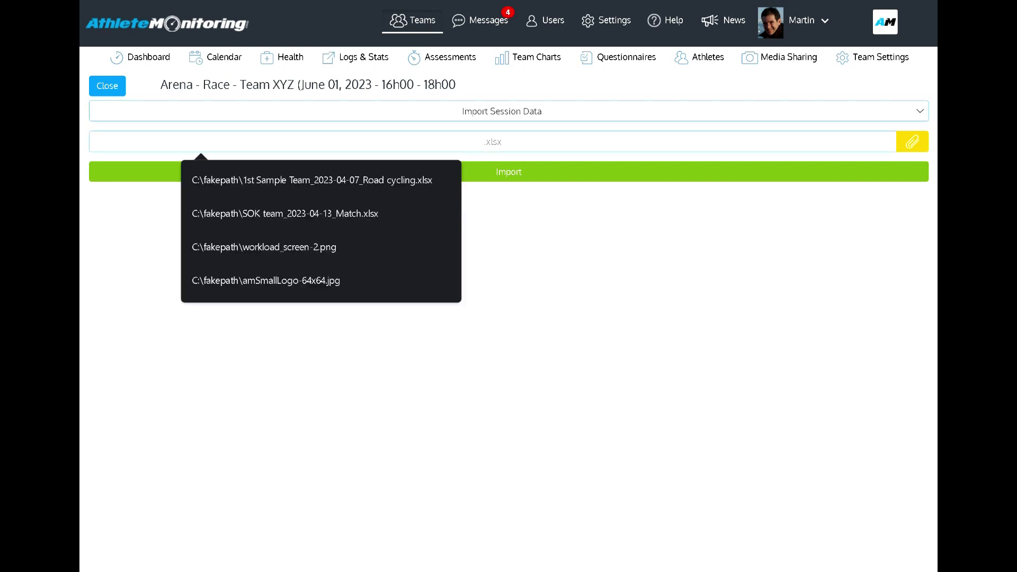
Step: Return to the June 2023 calendar, show its sRPE graph and toggle legend series so that Freshness is hidden while ACWR stays displayed
click(582, 261)
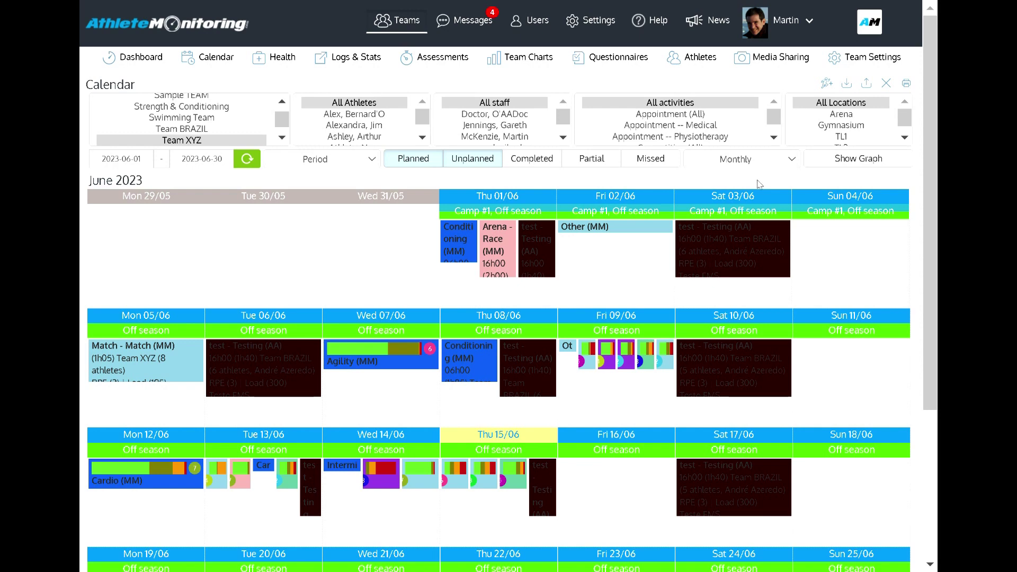
click(852, 165)
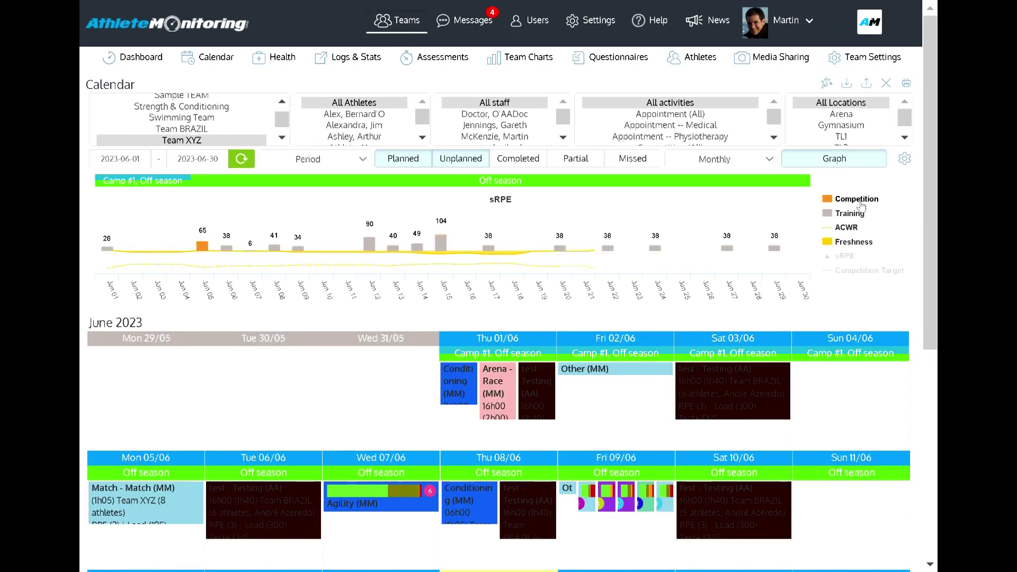
mouse_move(744, 254)
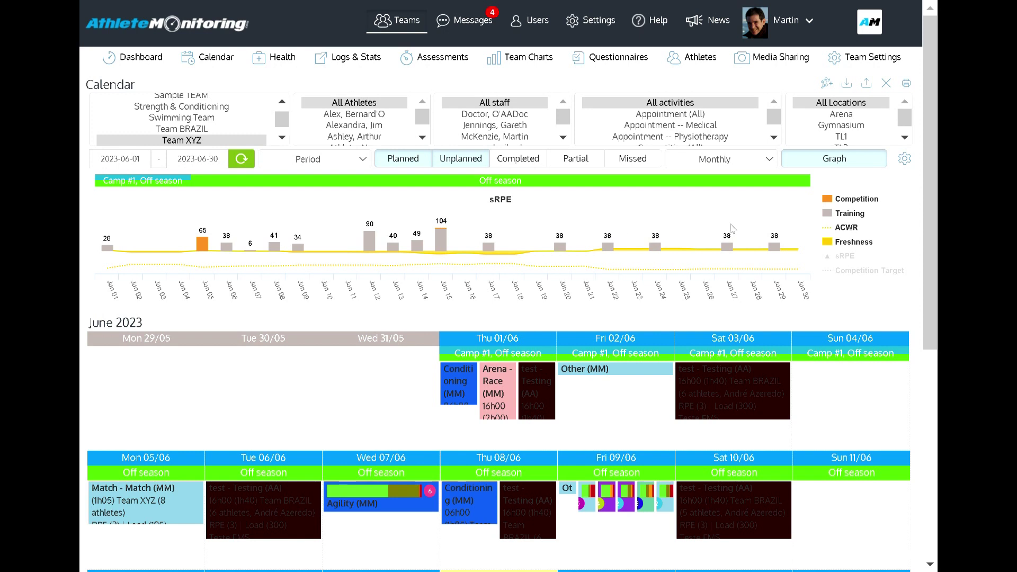
click(853, 242)
click(847, 227)
click(847, 228)
click(850, 255)
click(848, 256)
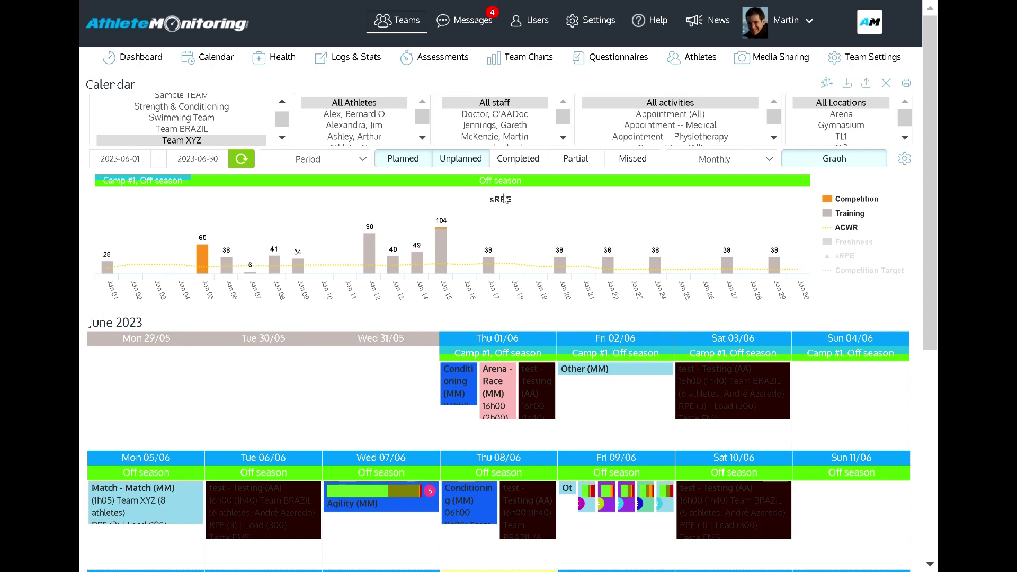
Step: Set the calendar graph's metric to PolarTeamDistance and select Appointment (All) in the activity filter
click(903, 161)
click(579, 84)
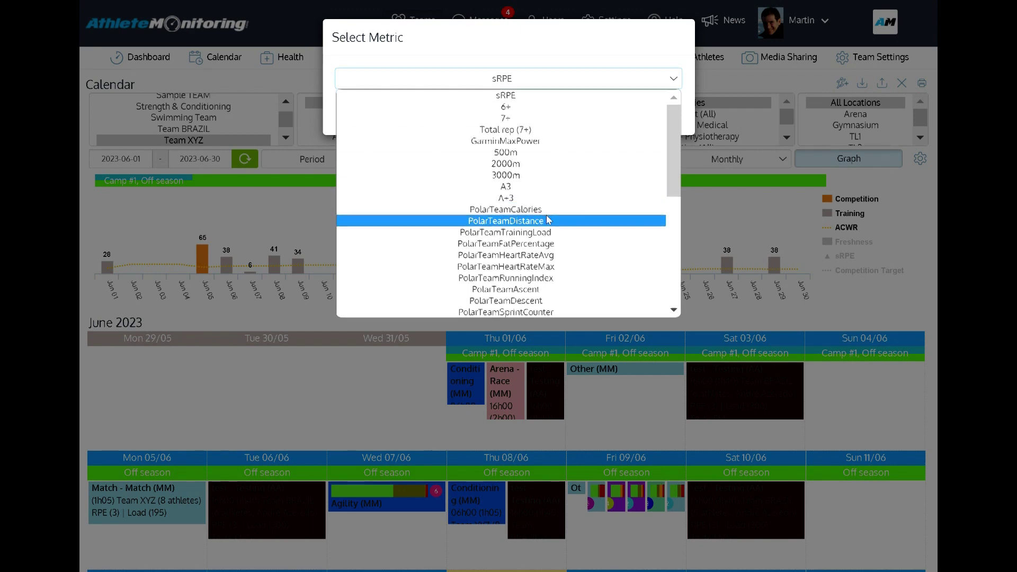
click(548, 220)
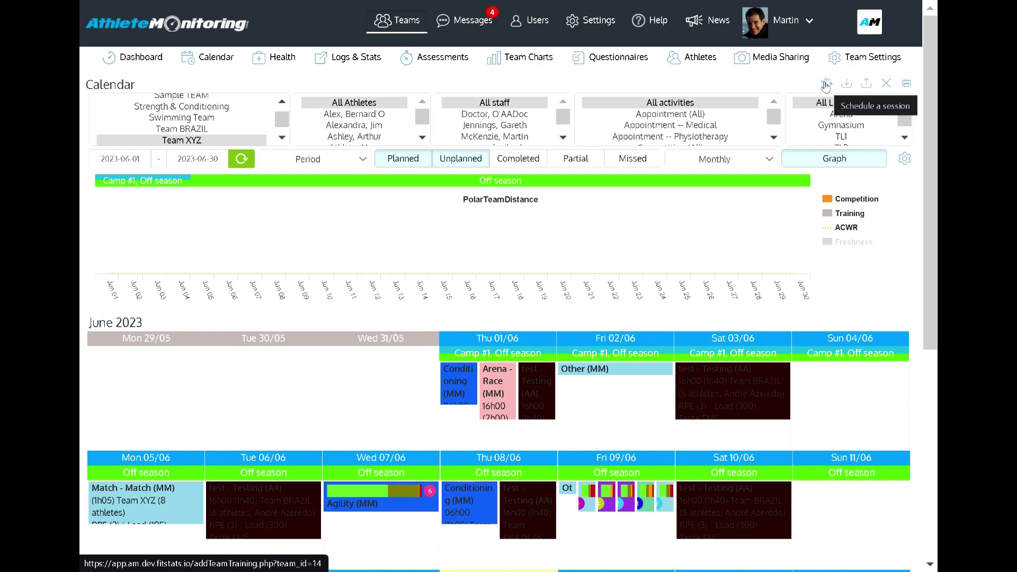
click(358, 159)
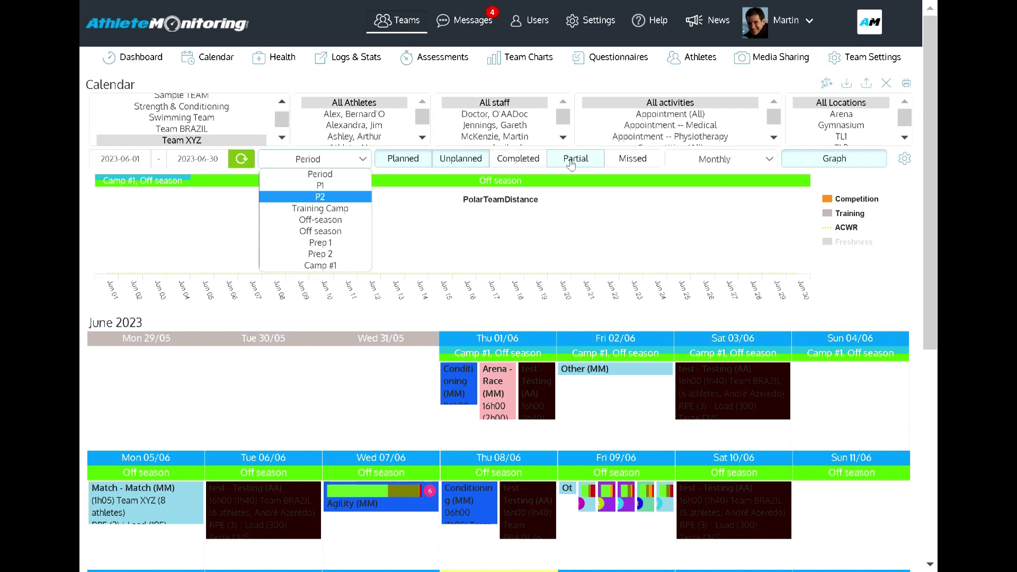
click(671, 115)
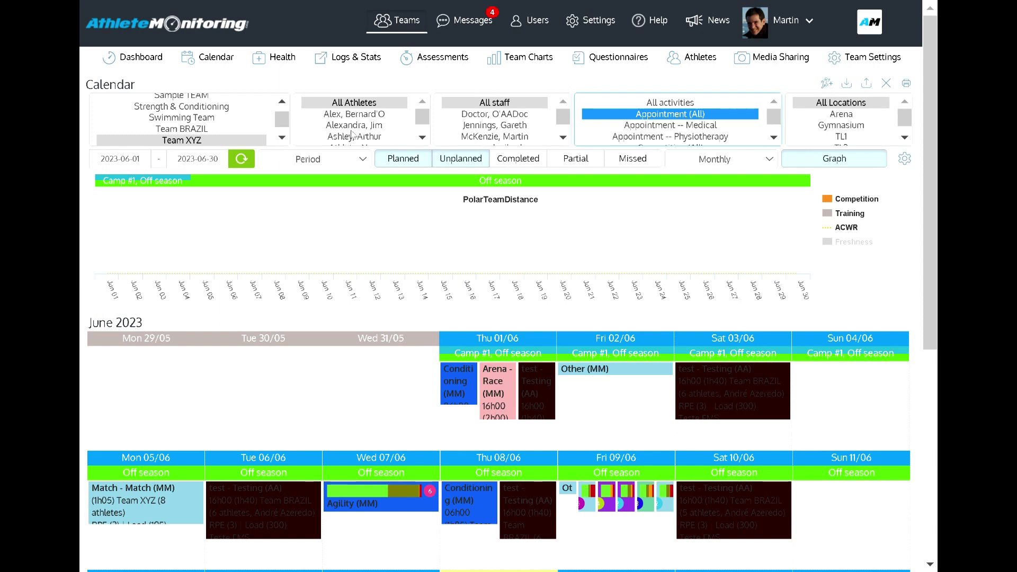
Step: Review Team XYZ's current health problems and view the overuse elbow injury's return dates and training restrictions without saving
click(275, 62)
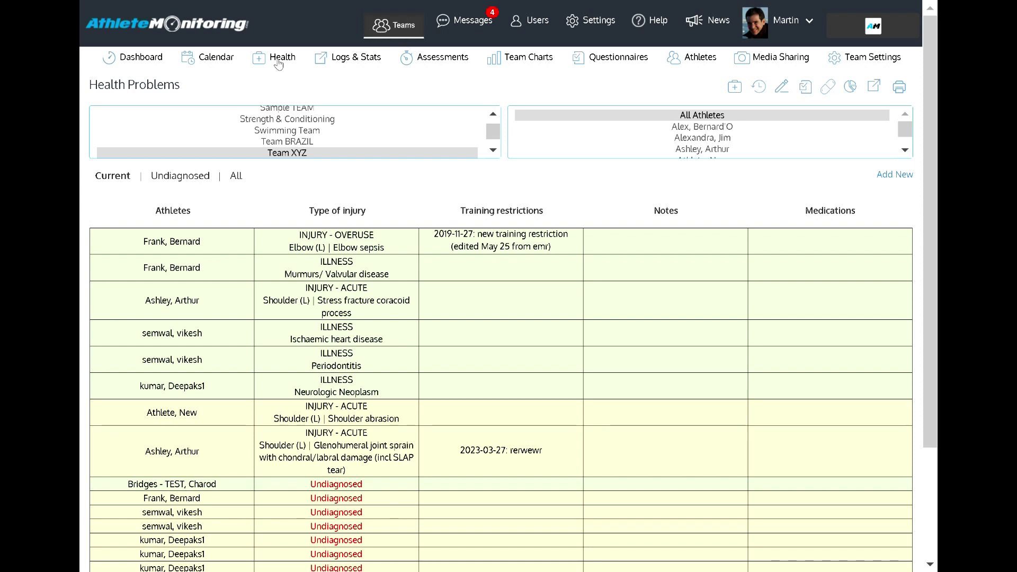
scroll(286, 83, down, 2)
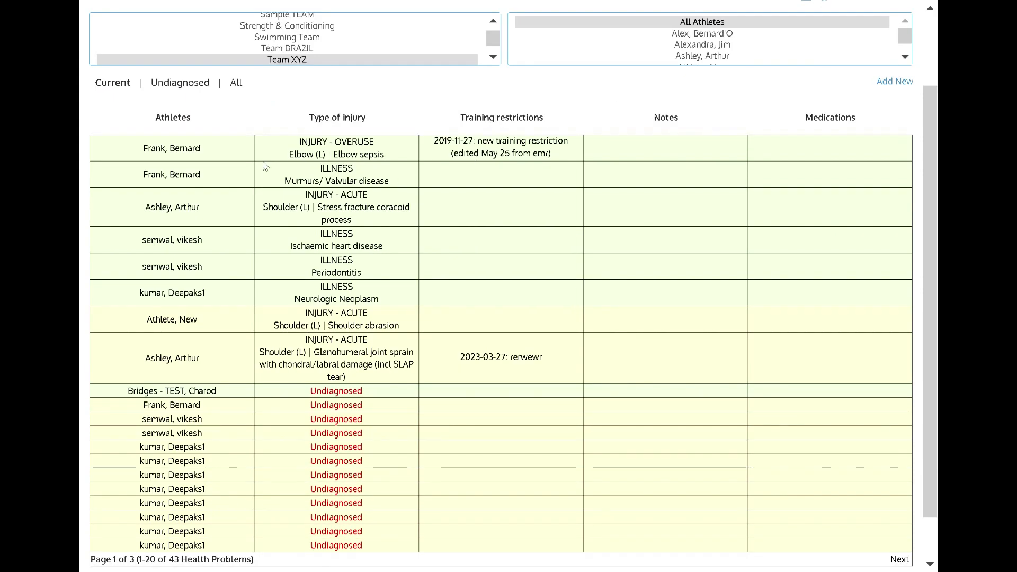
scroll(475, 141, down, 1)
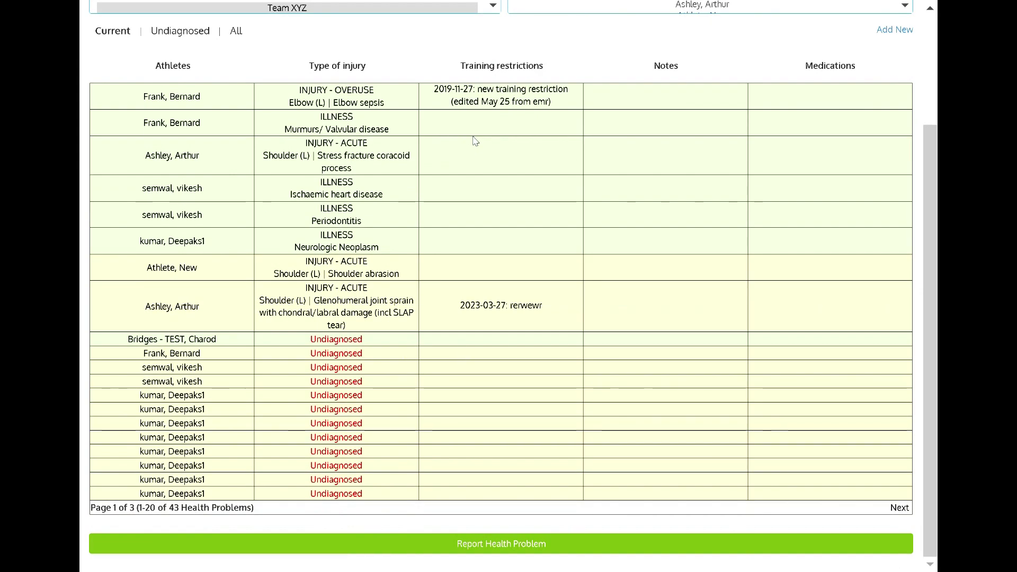
scroll(475, 140, up, 2)
click(515, 188)
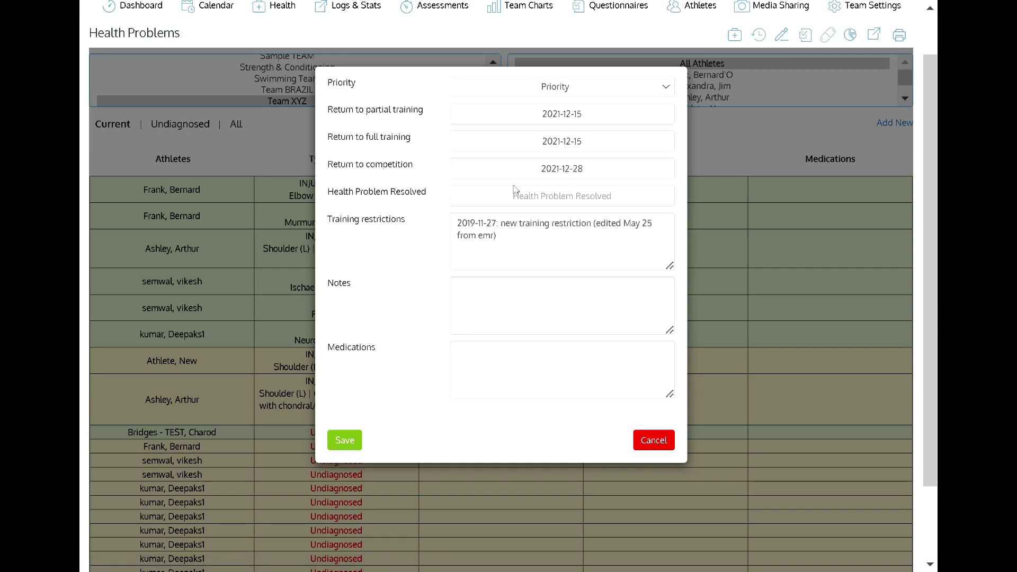
click(651, 439)
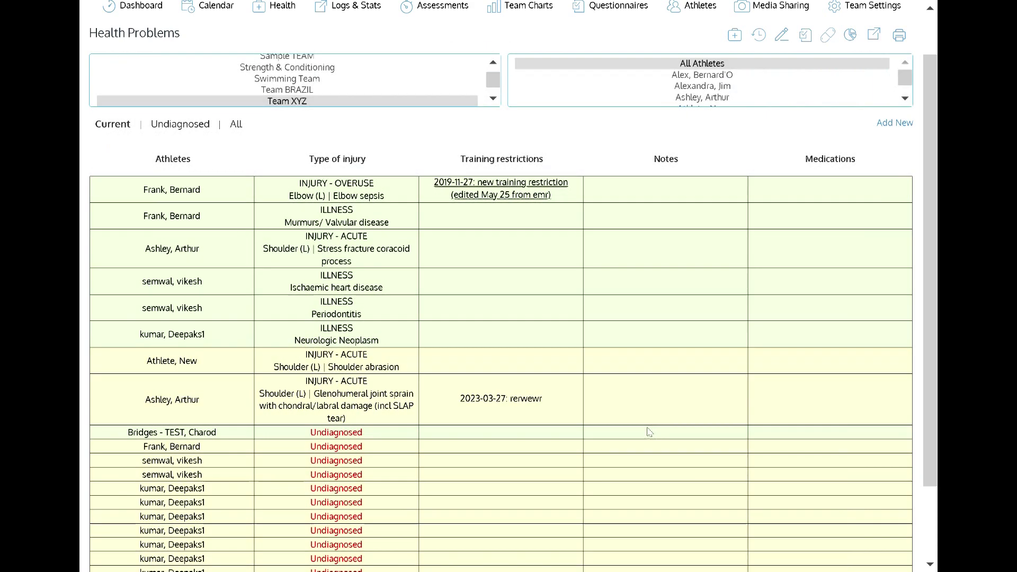
Step: Open the overuse elbow injury's full record, examine its diagnosis and status fields, and return to the health problems list
click(343, 197)
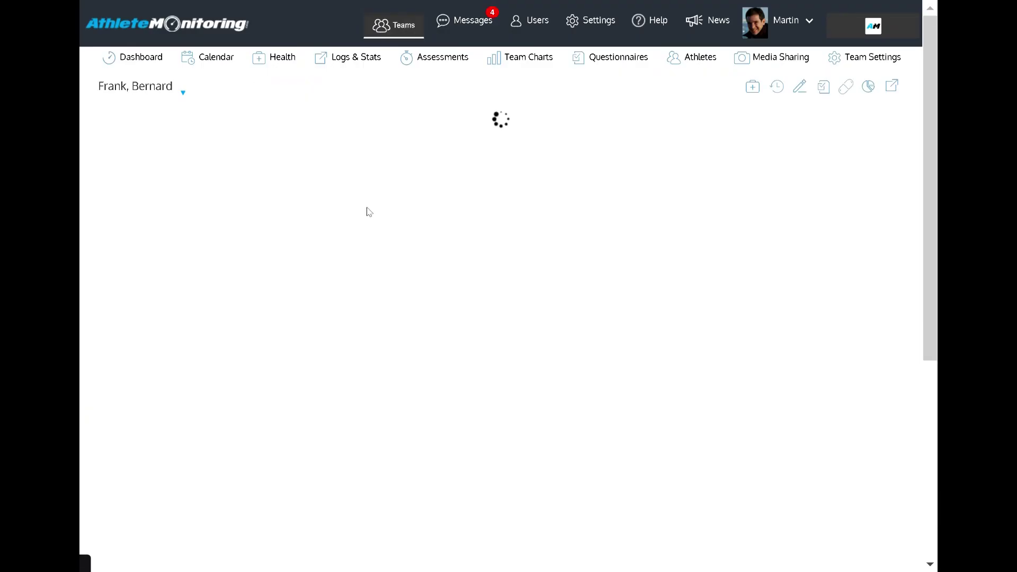
scroll(405, 217, down, 7)
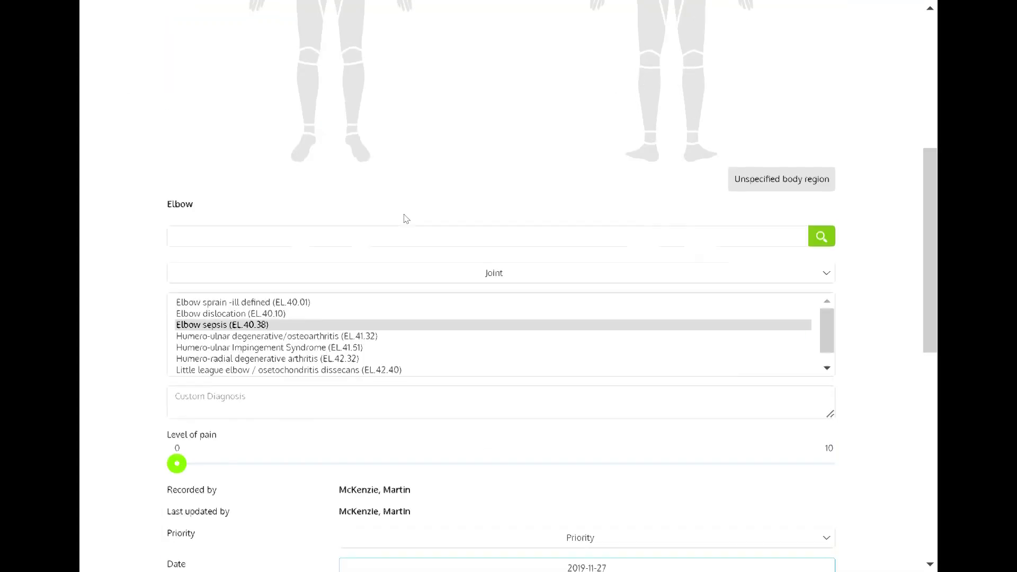
scroll(450, 235, down, 11)
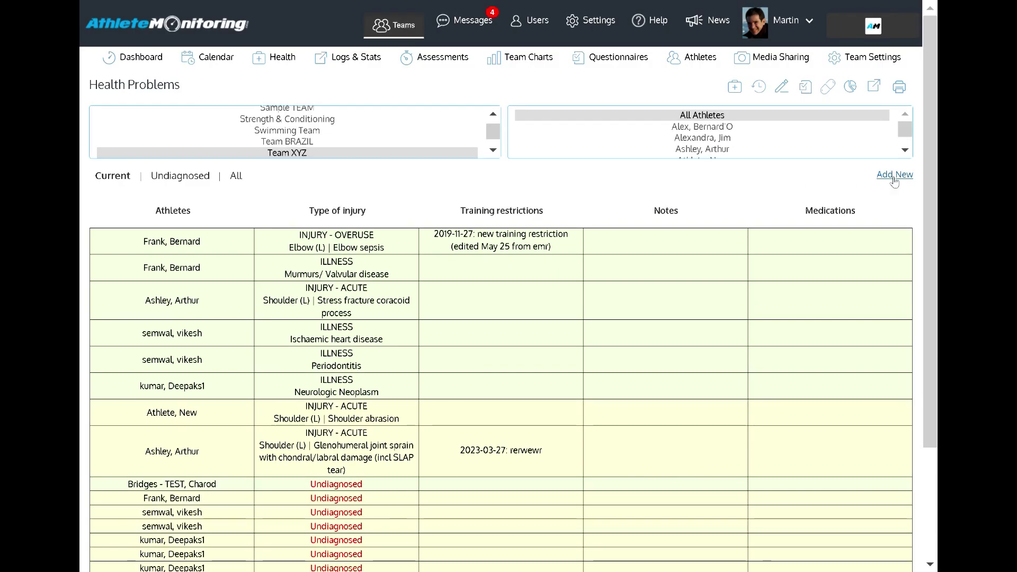
Step: Start a new health problem report and view its athlete selection and illness fields
click(894, 176)
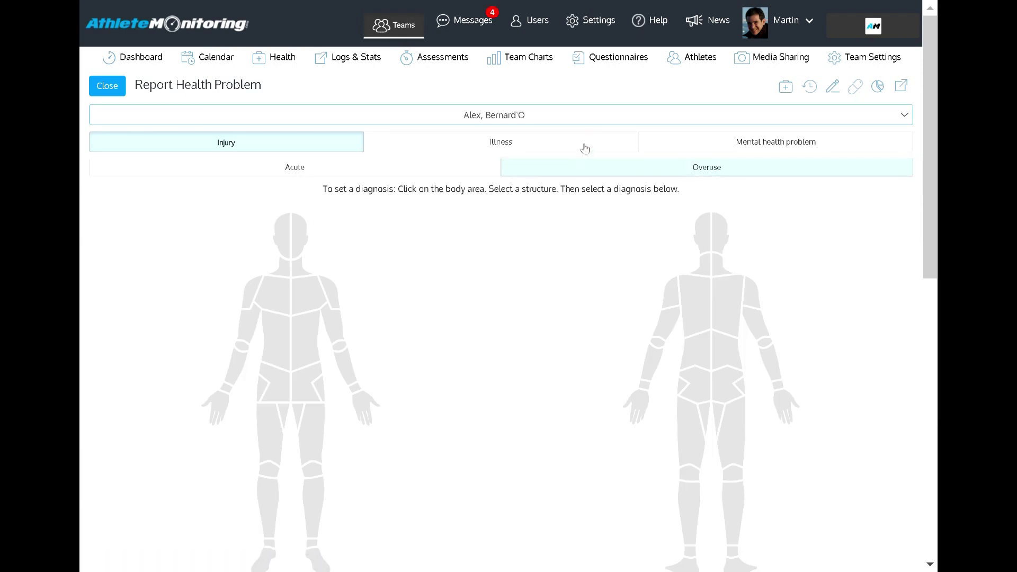
click(582, 115)
click(582, 115)
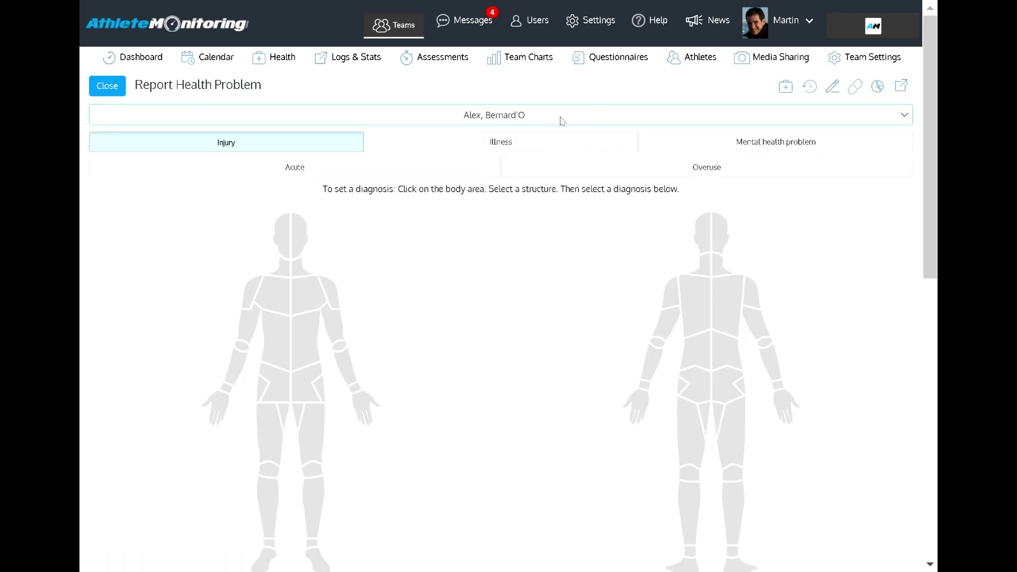
click(504, 152)
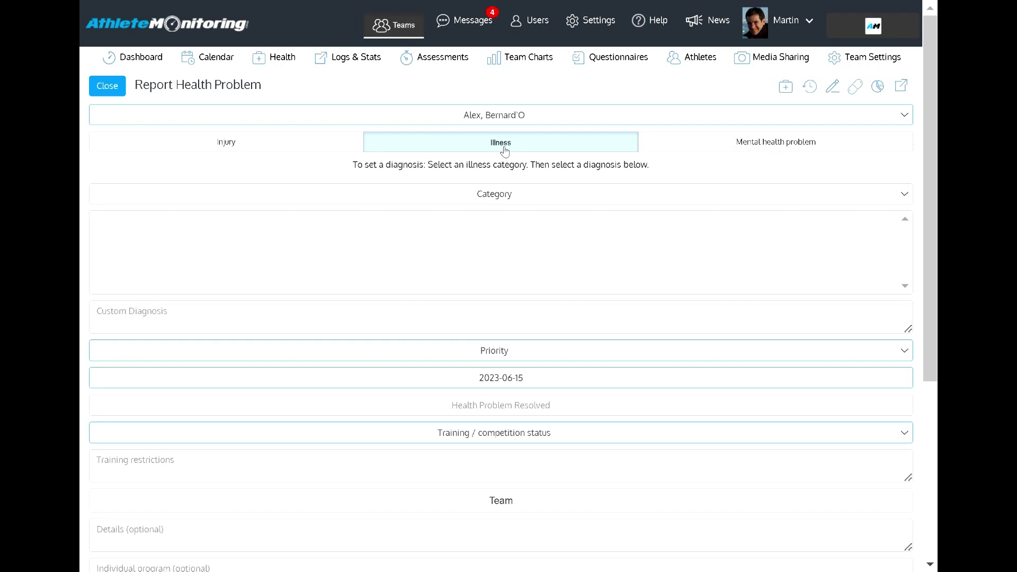
Step: Mark an acute left shoulder injury in the report and go through the remaining fields down to the attachments
click(348, 145)
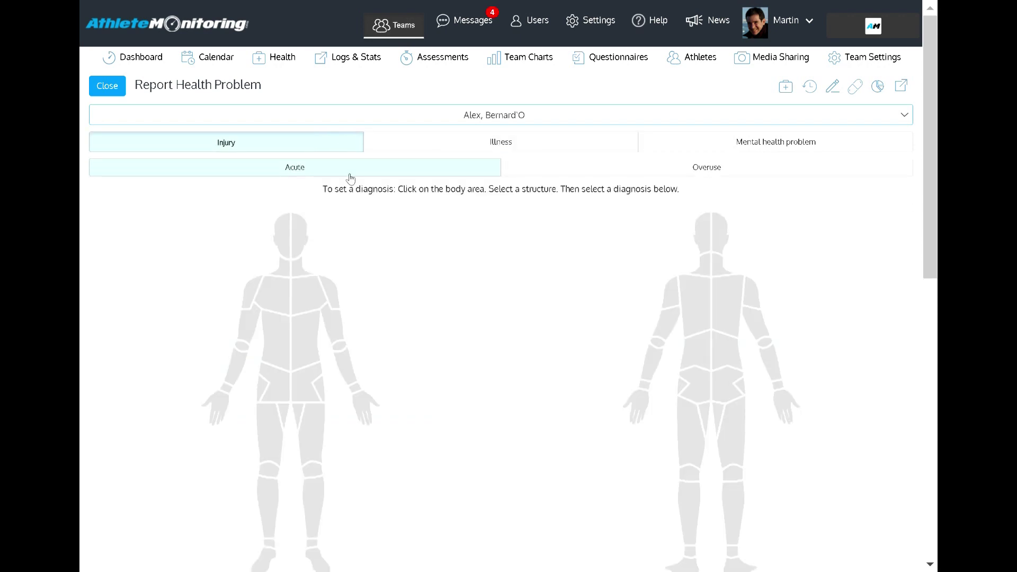
click(349, 173)
click(328, 289)
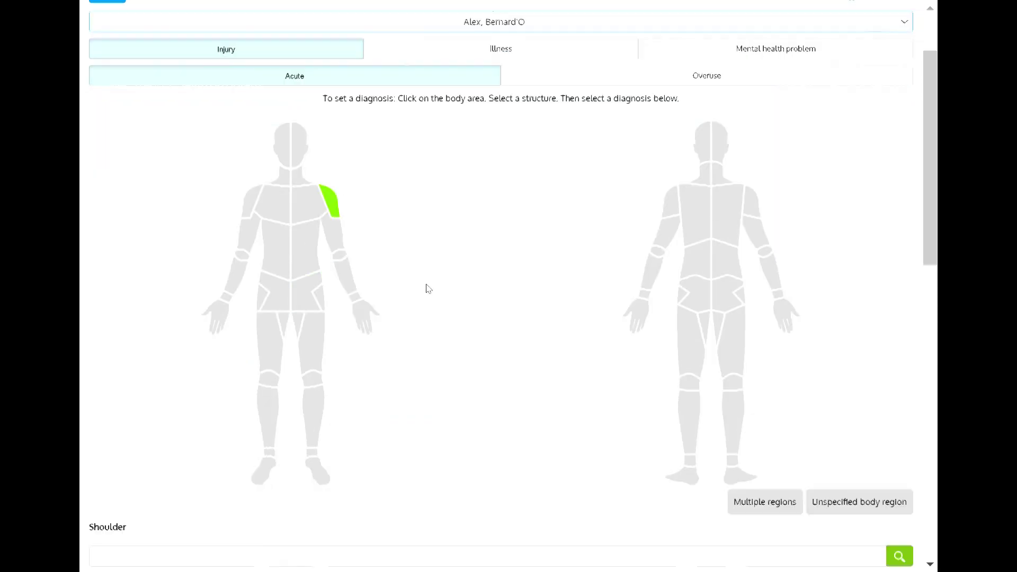
click(357, 275)
click(356, 415)
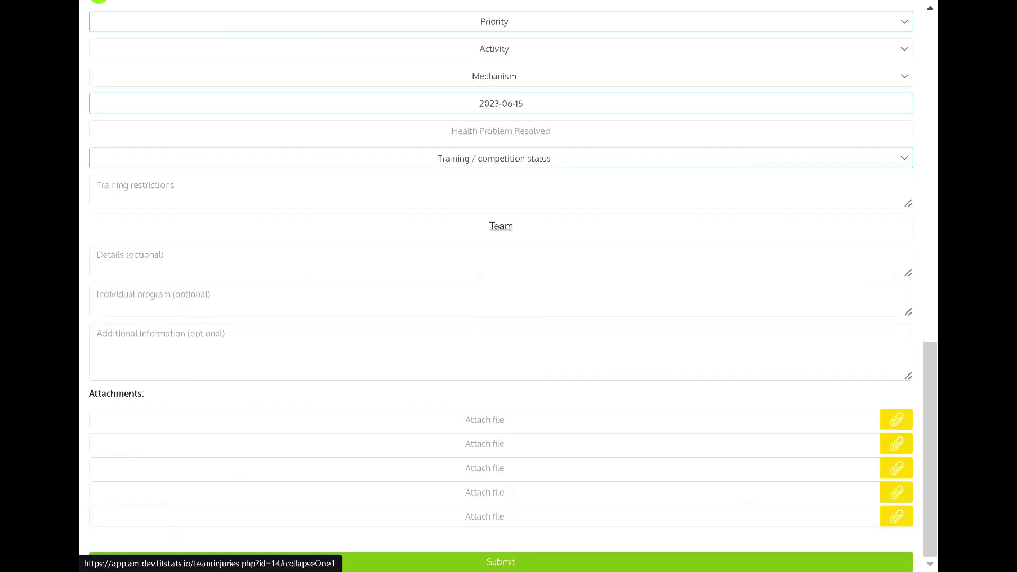
click(508, 561)
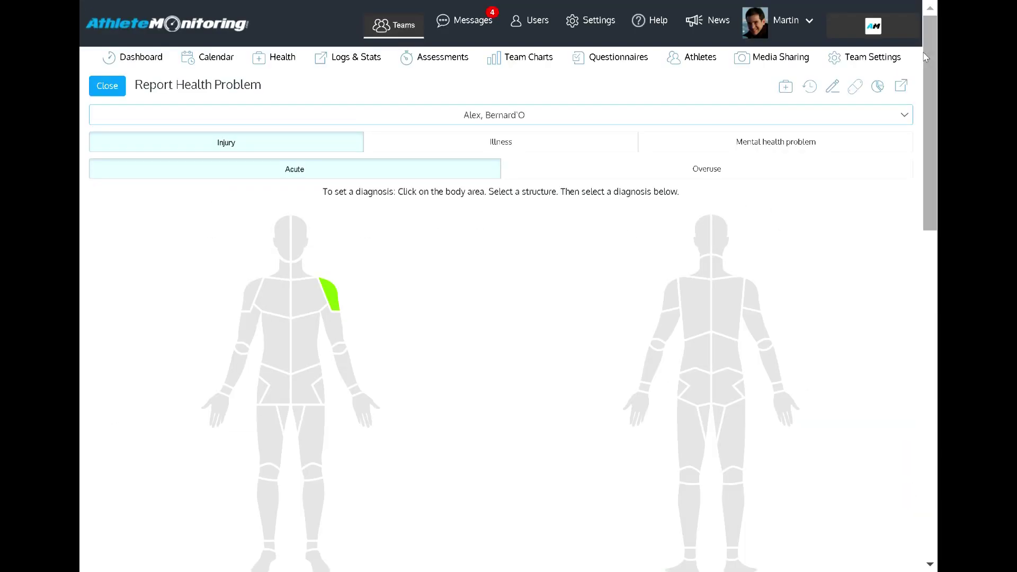
Step: Open the athlete's health history and expand the undiagnosed mental health problem dated 2023-06-15
click(812, 88)
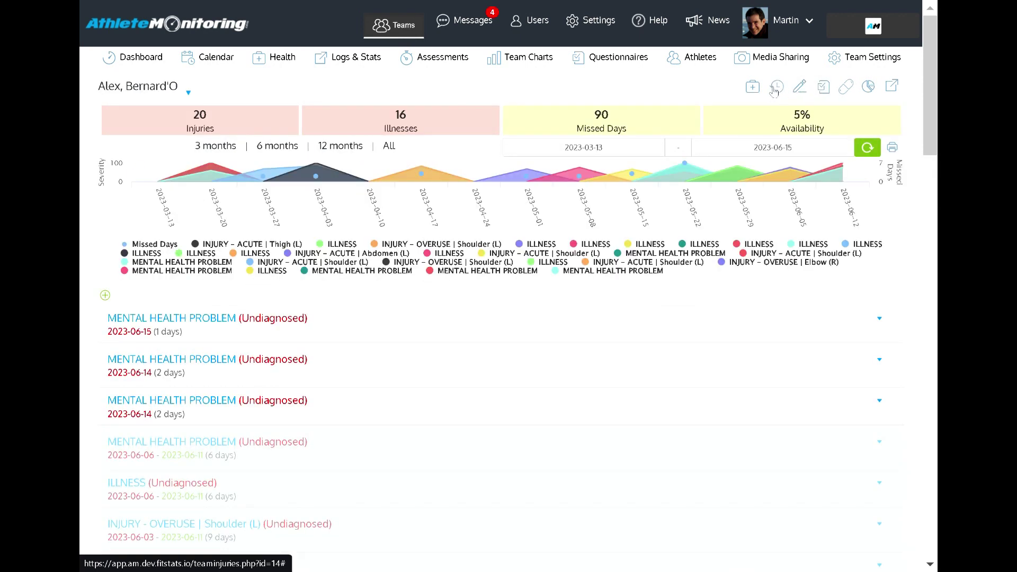
scroll(269, 315, down, 3)
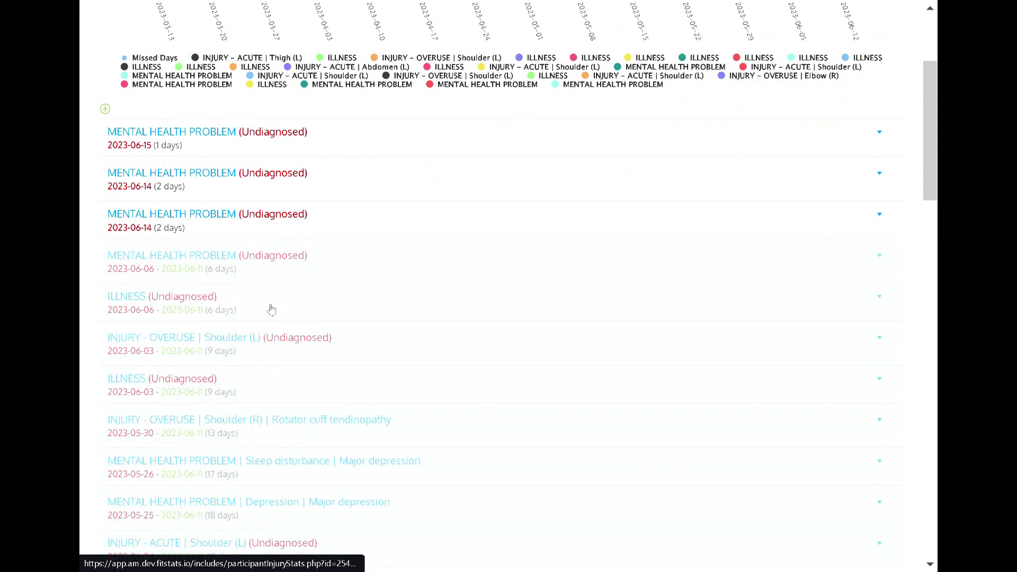
click(242, 134)
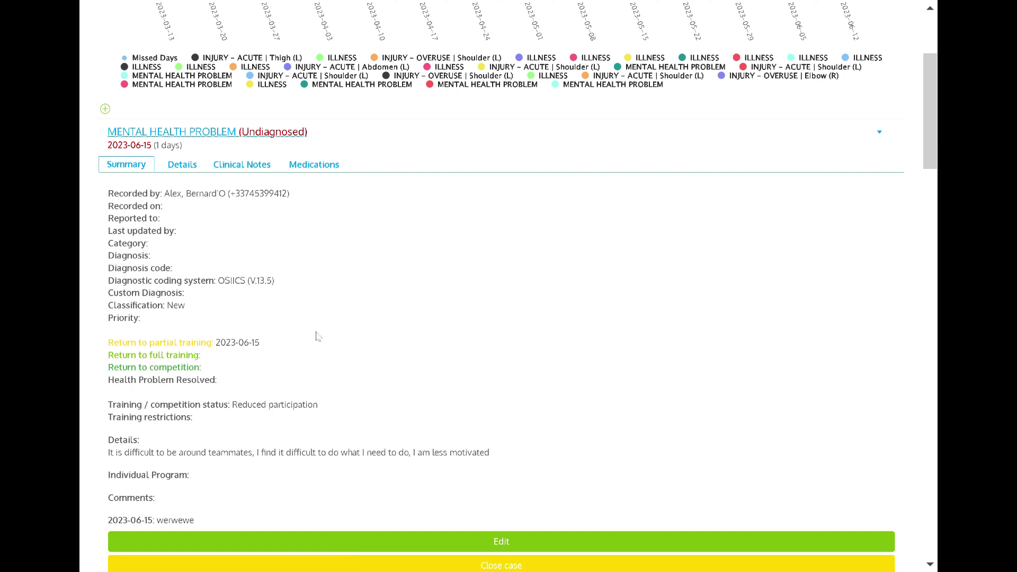
Step: View the mental health case's clinical notes and medications, including the new medication form, without adding an entry
click(241, 165)
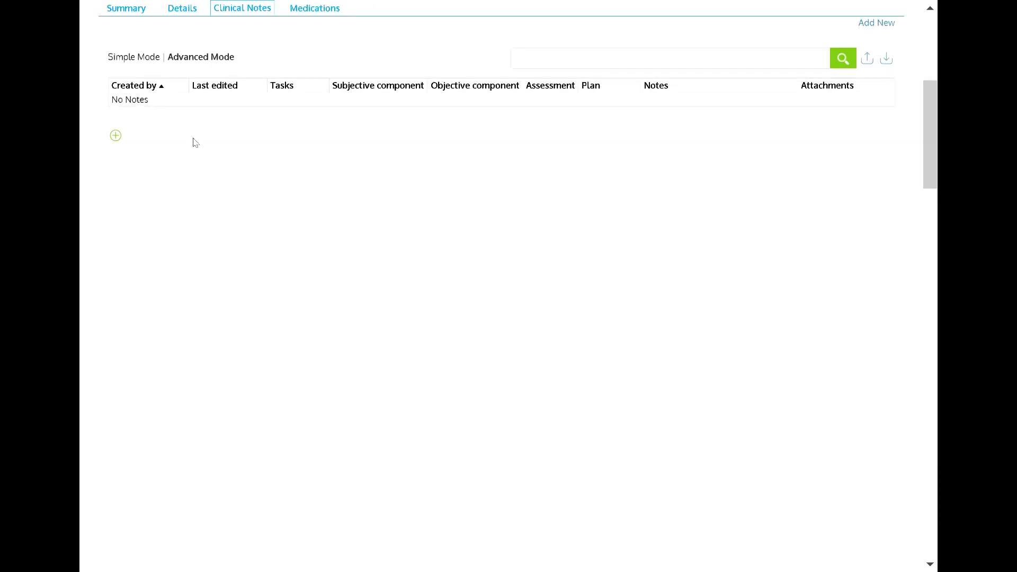
scroll(193, 146, up, 2)
click(314, 101)
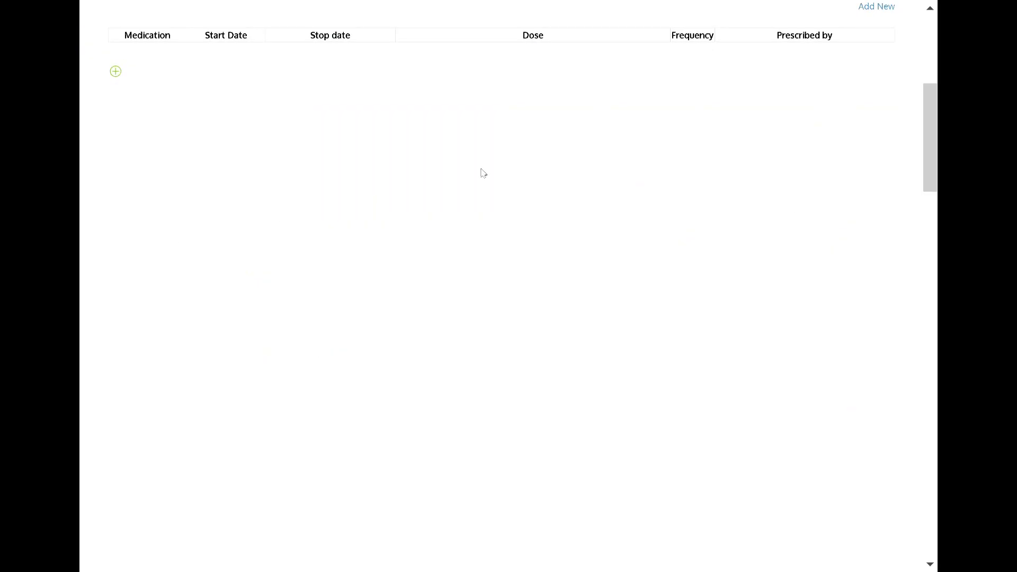
click(115, 71)
click(652, 484)
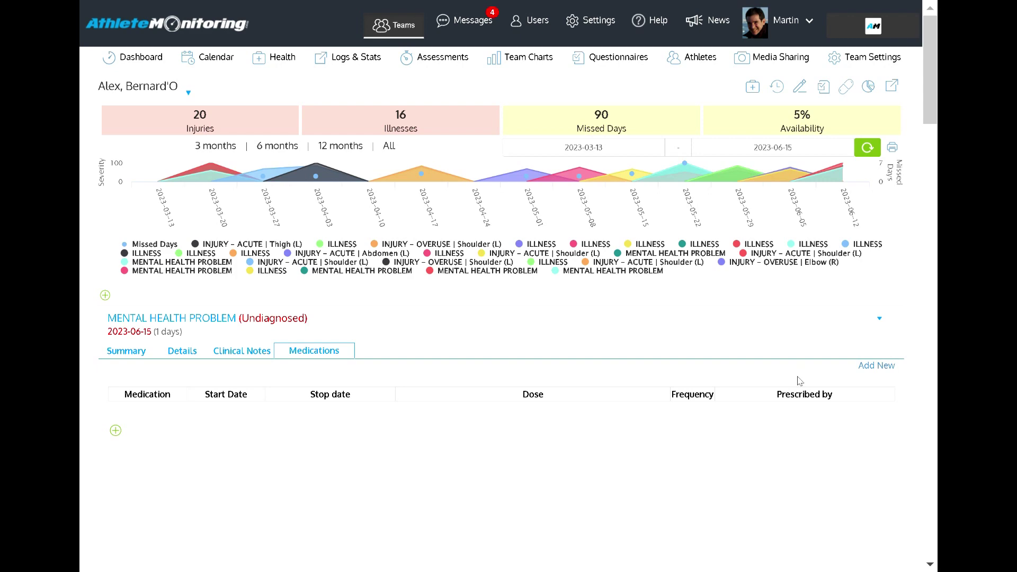
Step: Open the athlete's clinical notes, examine the new note form from health problems to SOAP fields, and cancel it
click(799, 87)
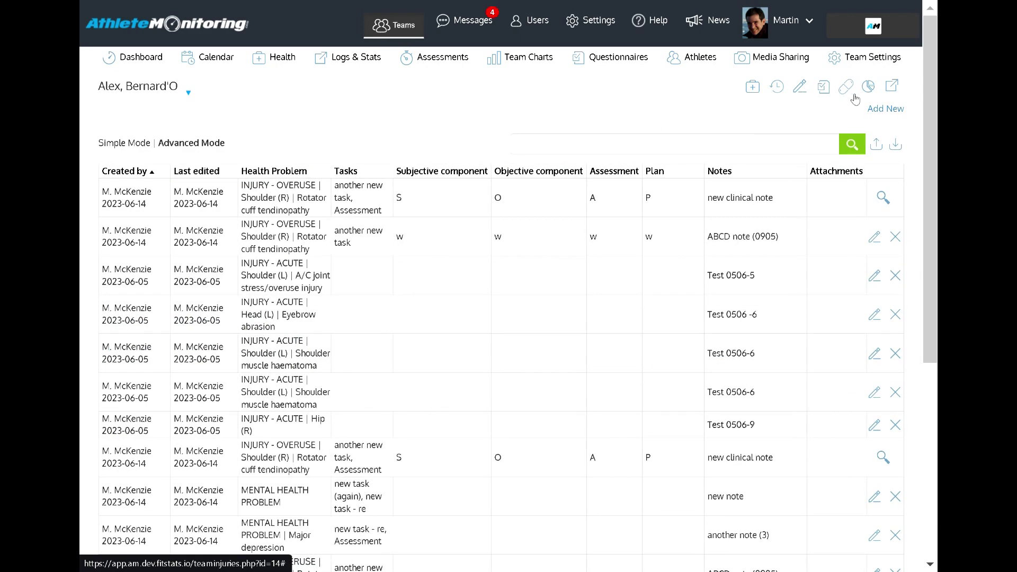
click(878, 109)
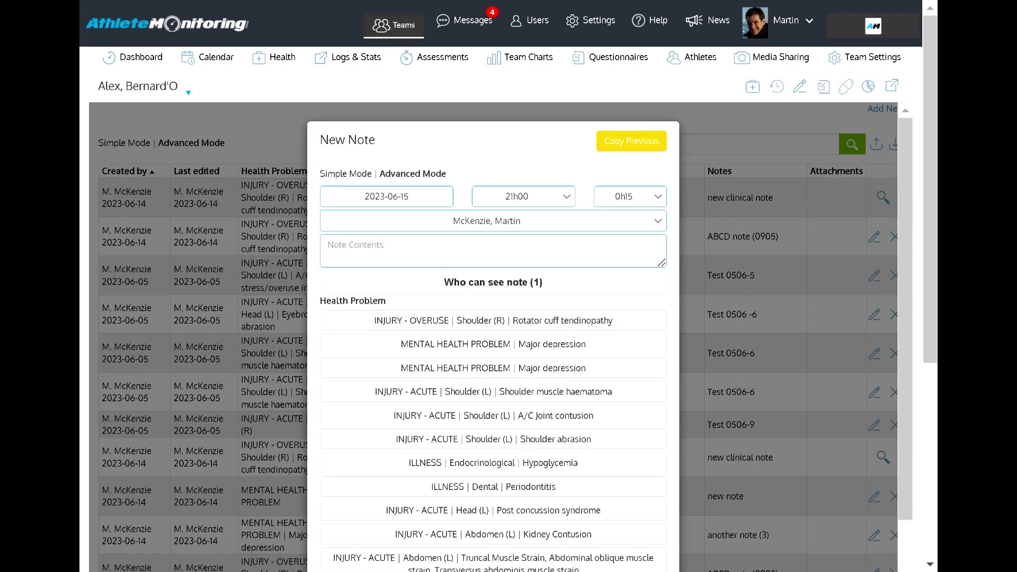
scroll(501, 276, down, 10)
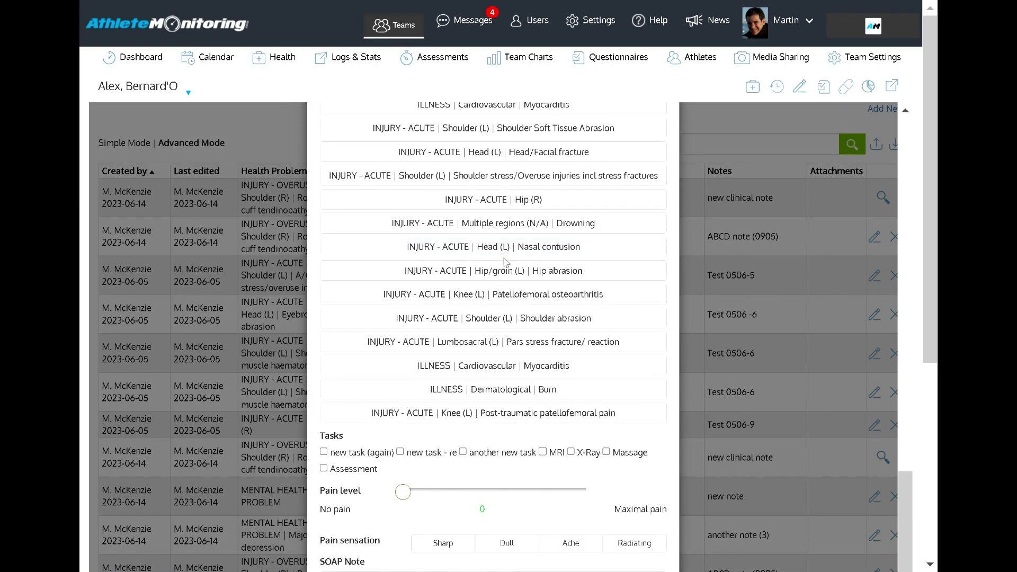
scroll(504, 260, up, 10)
scroll(653, 182, down, 10)
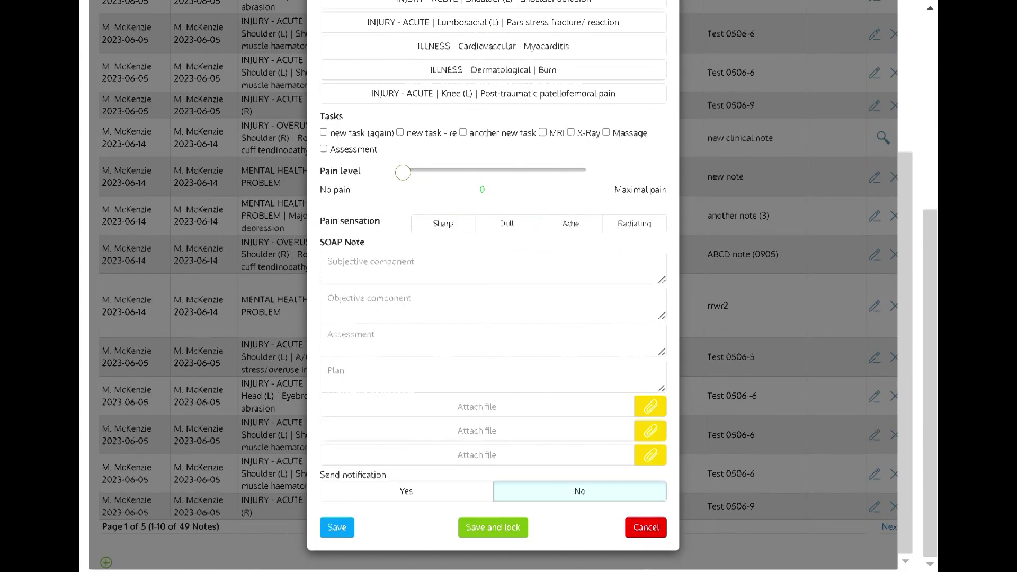
click(645, 527)
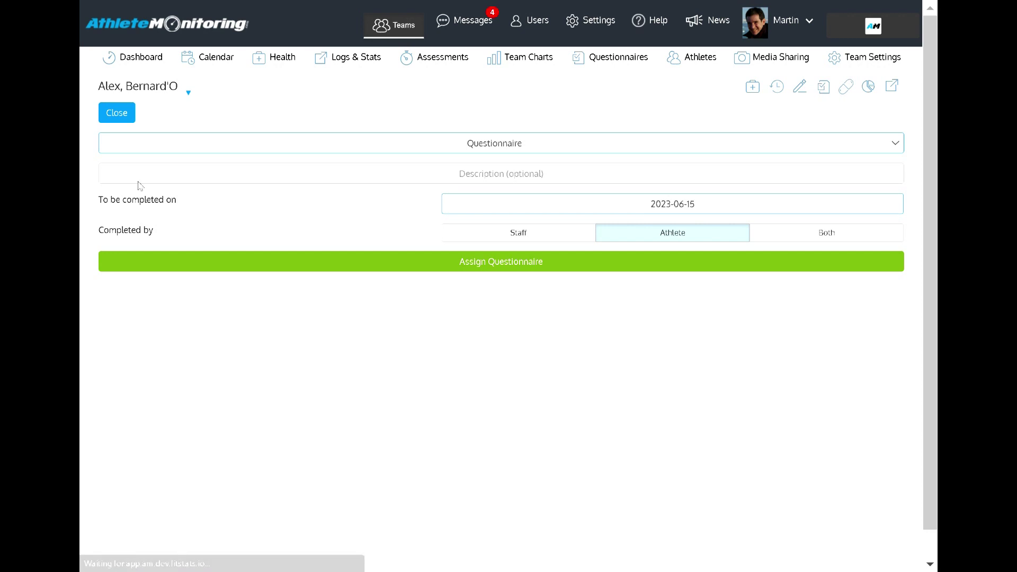
Step: Choose the SCAT 5 - ON-FIELD ASSESSMENT questionnaire in the assignment form, and close the form without assigning it
click(459, 138)
click(464, 183)
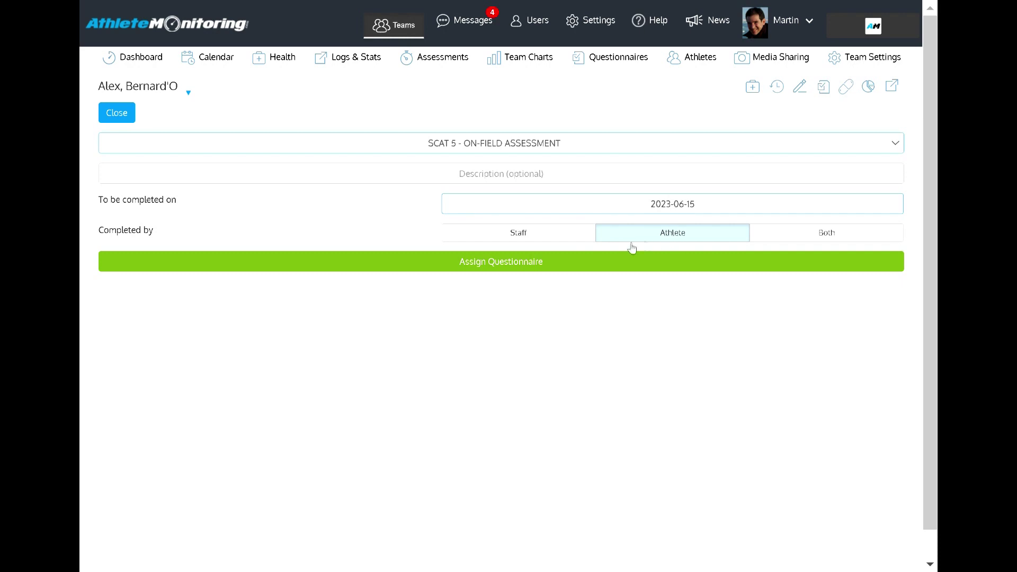
click(109, 113)
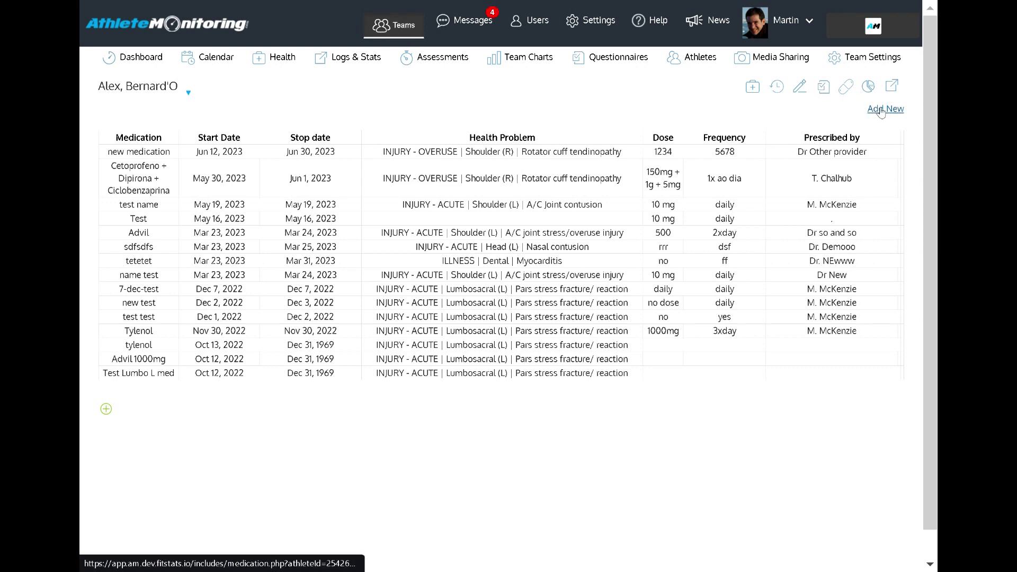
Step: Open Team XYZ's health report and review the data completeness, health problem and prevalence charts
click(861, 89)
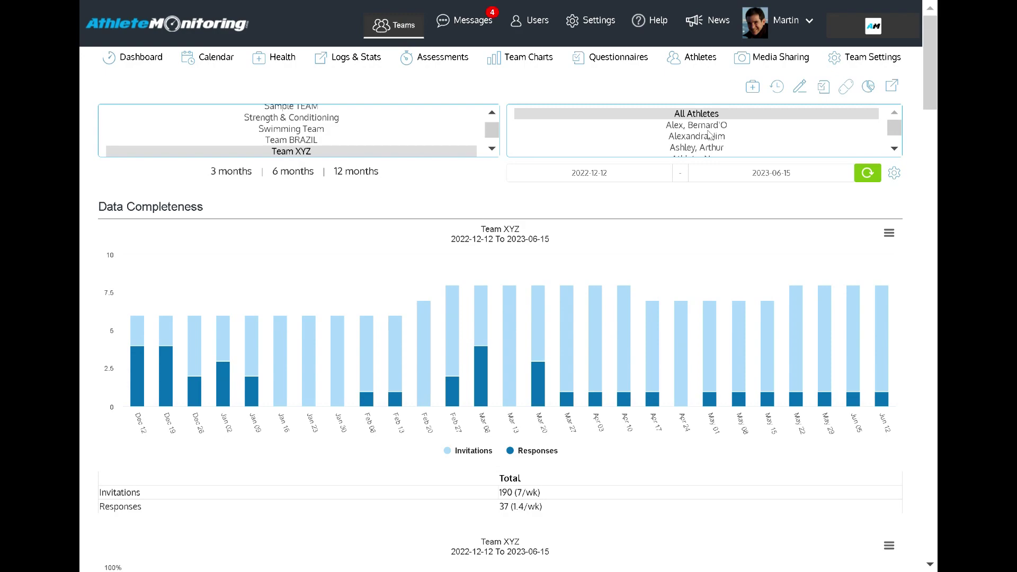
scroll(710, 135, down, 3)
scroll(712, 286, down, 14)
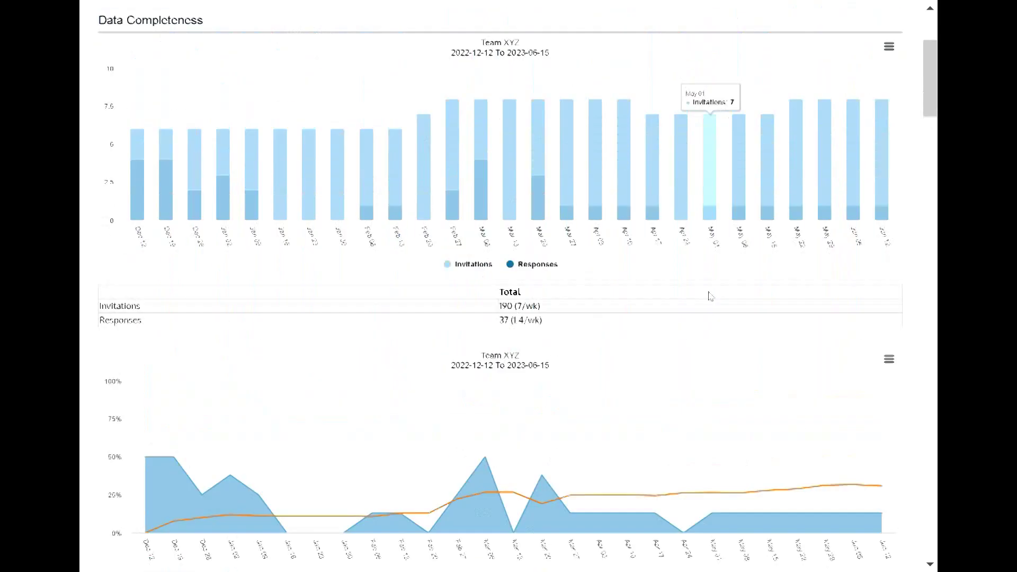
scroll(713, 285, down, 5)
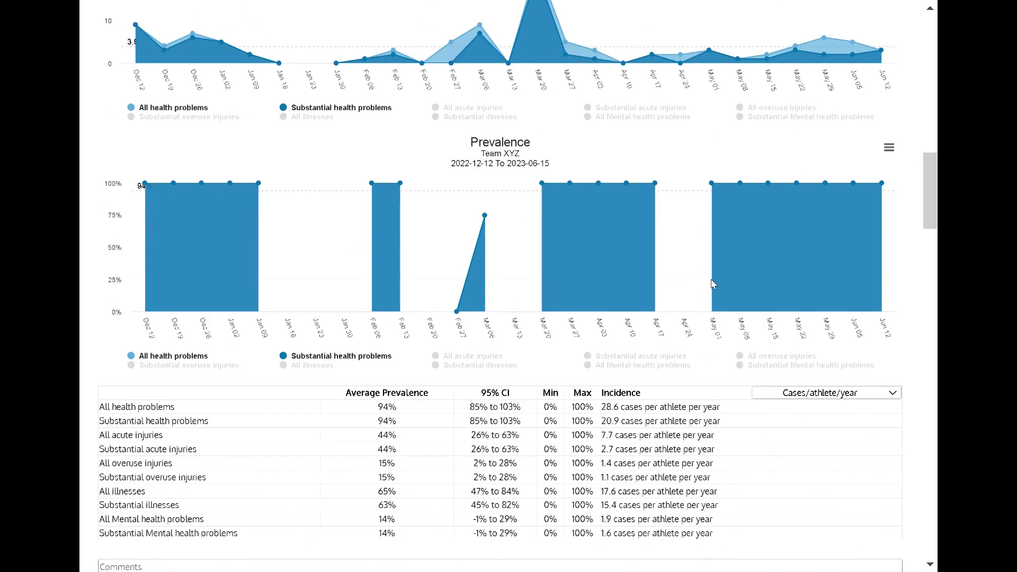
Step: Drill down the Relative Burden chart from acute injuries to the shoulder breakdown
scroll(713, 285, down, 10)
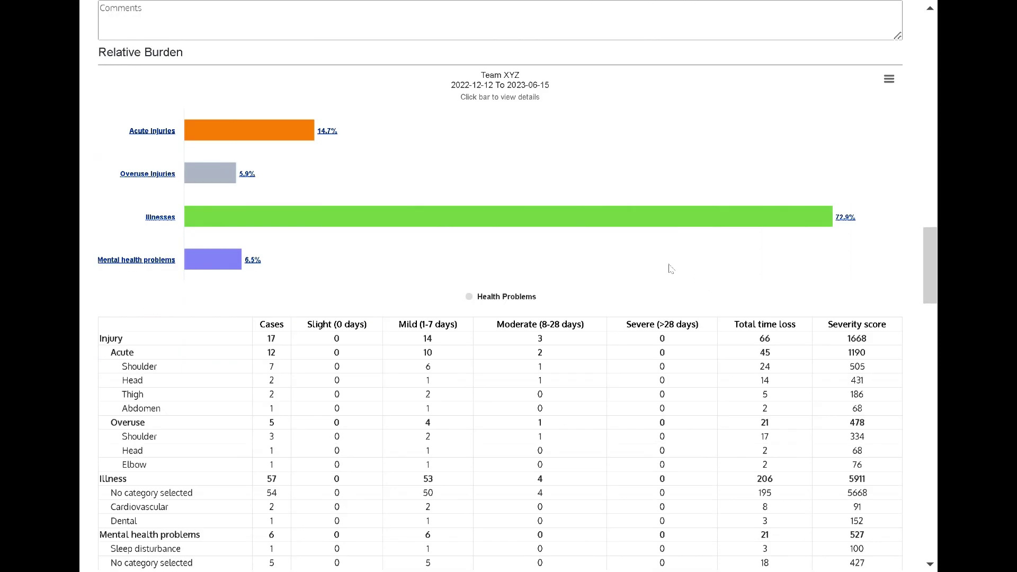
click(295, 134)
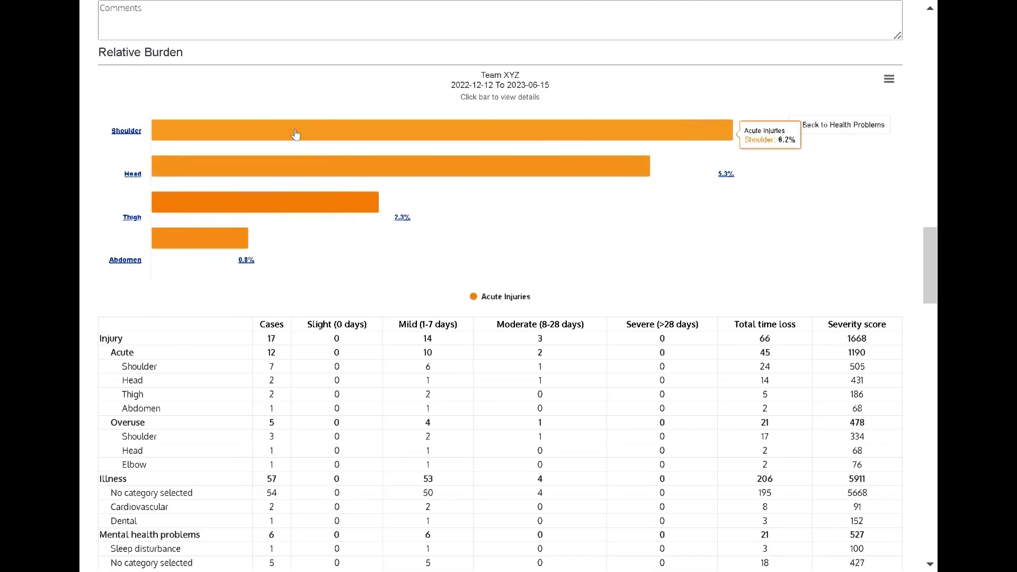
click(296, 133)
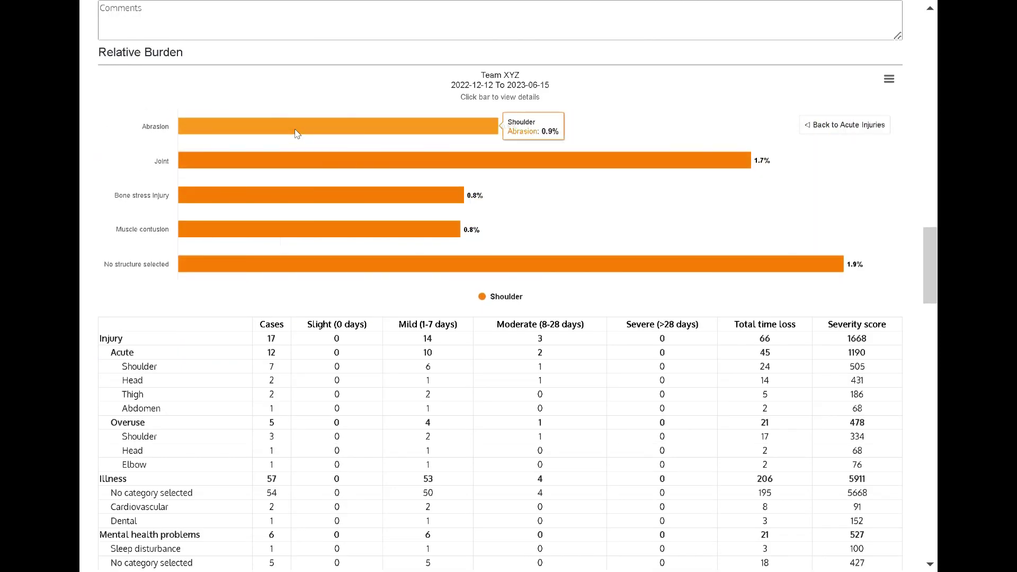
Step: Zoom in on the risk matrix's overuse shoulder point and review the injury charts from location down to common mechanisms
scroll(295, 133, down, 12)
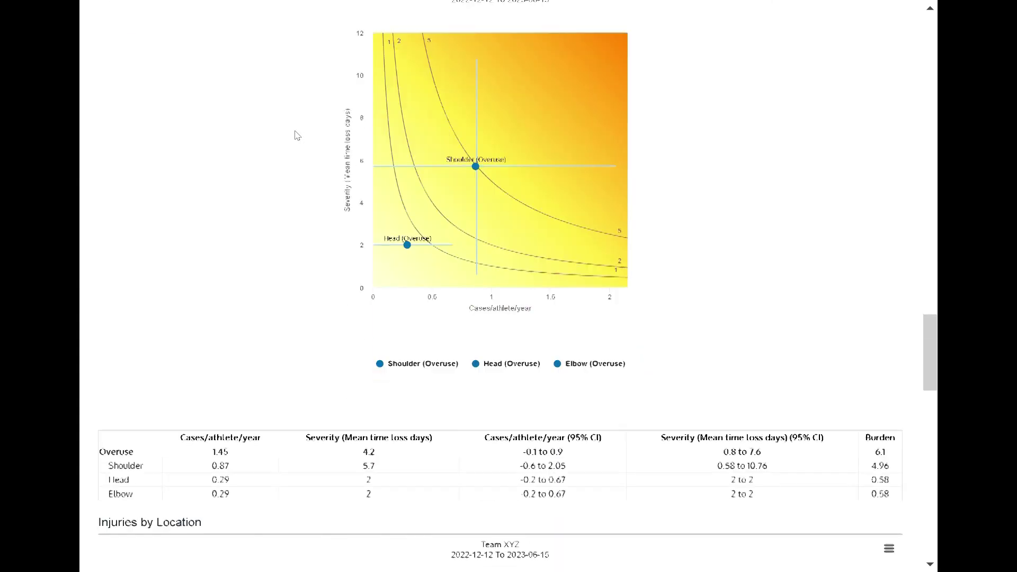
drag(413, 145, 470, 192)
scroll(470, 227, up, 7)
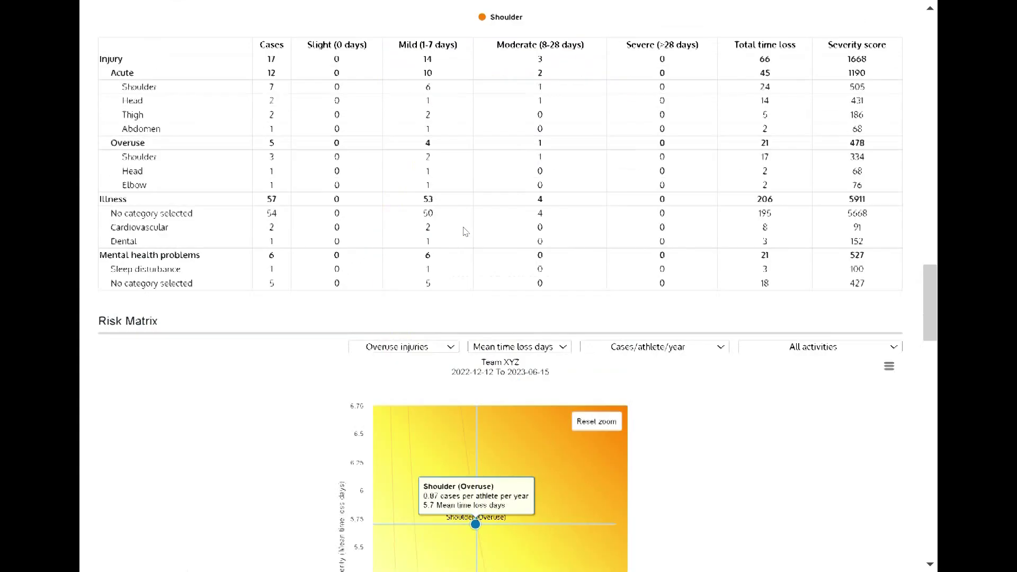
scroll(461, 281, down, 20)
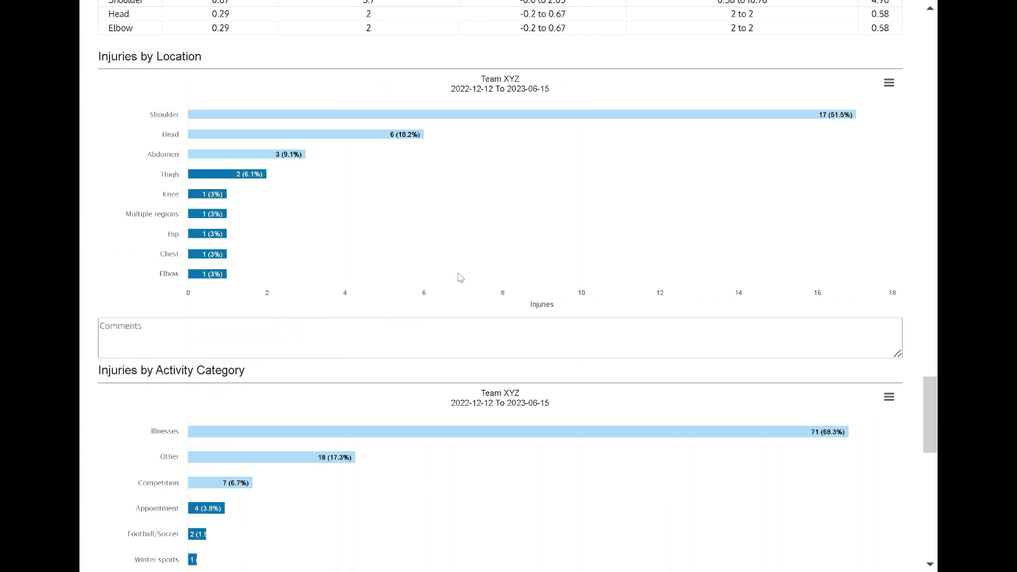
scroll(459, 277, down, 5)
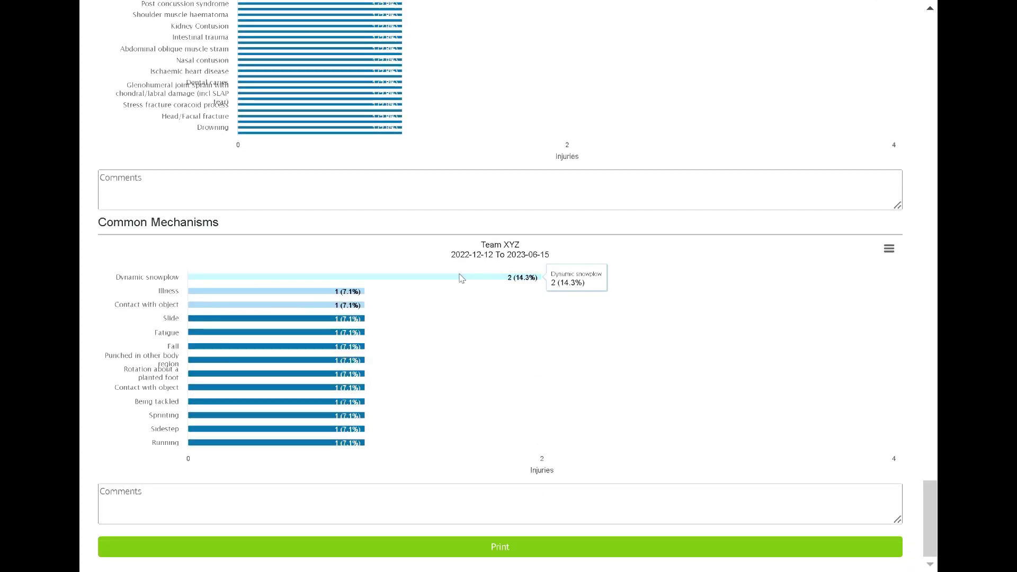
Step: Hide the Data Completeness, Health Outcomes and Relative Burden sections in the health report's settings
drag(932, 496, 930, 30)
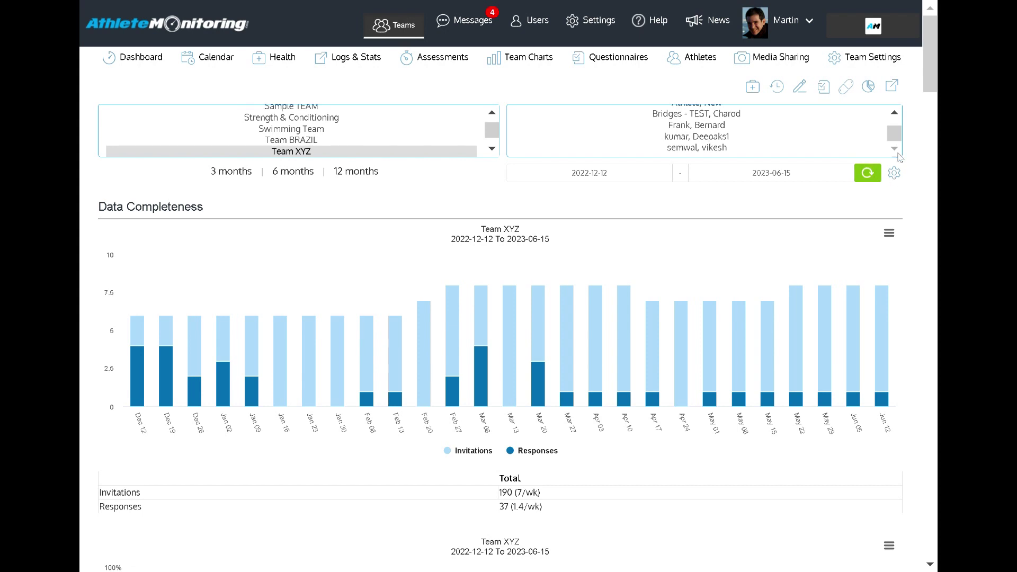
click(893, 174)
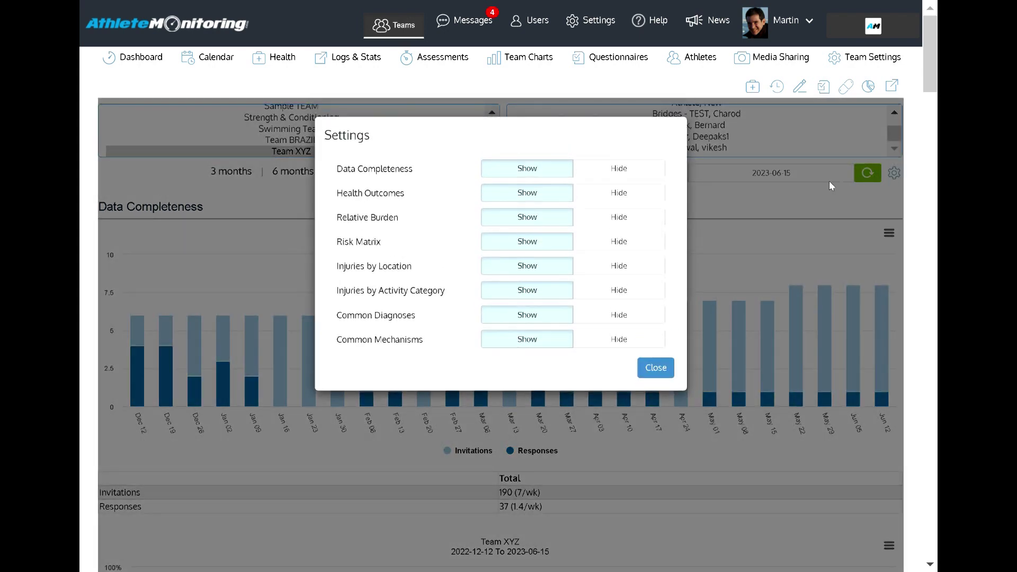
click(619, 169)
click(622, 193)
click(628, 217)
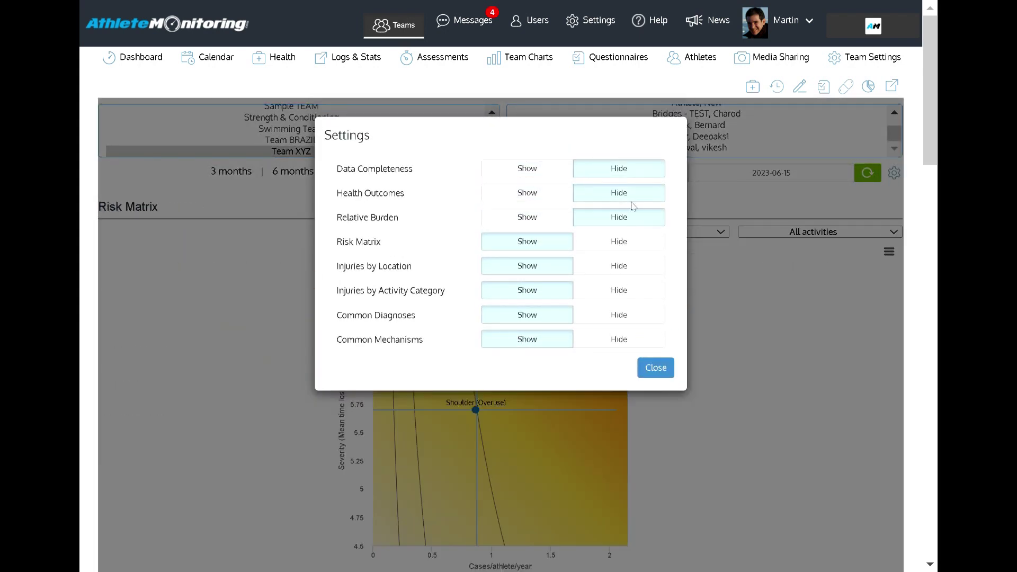
click(654, 369)
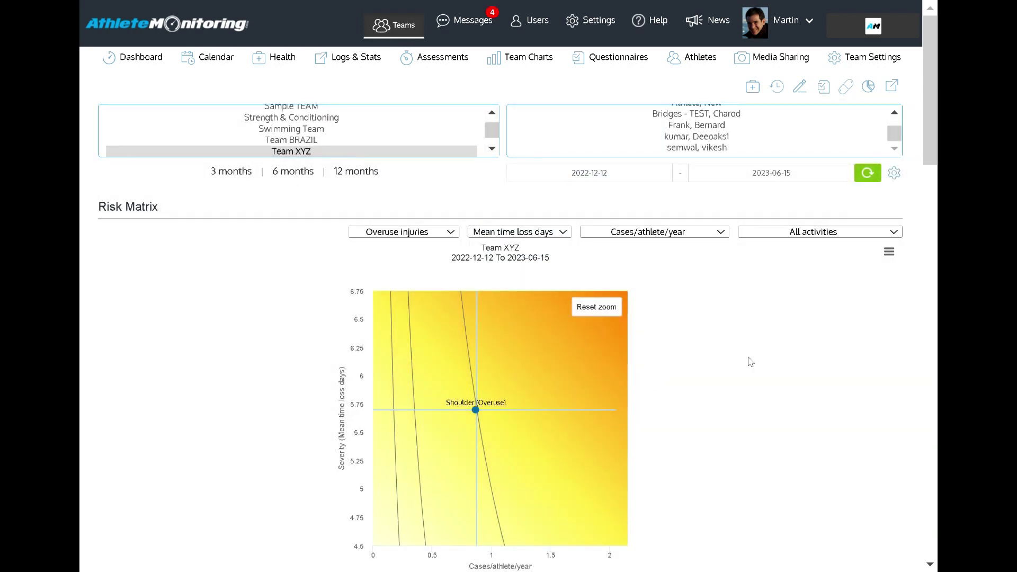
Step: Open Logs & Stats and choose Periodization as the data to export
click(351, 65)
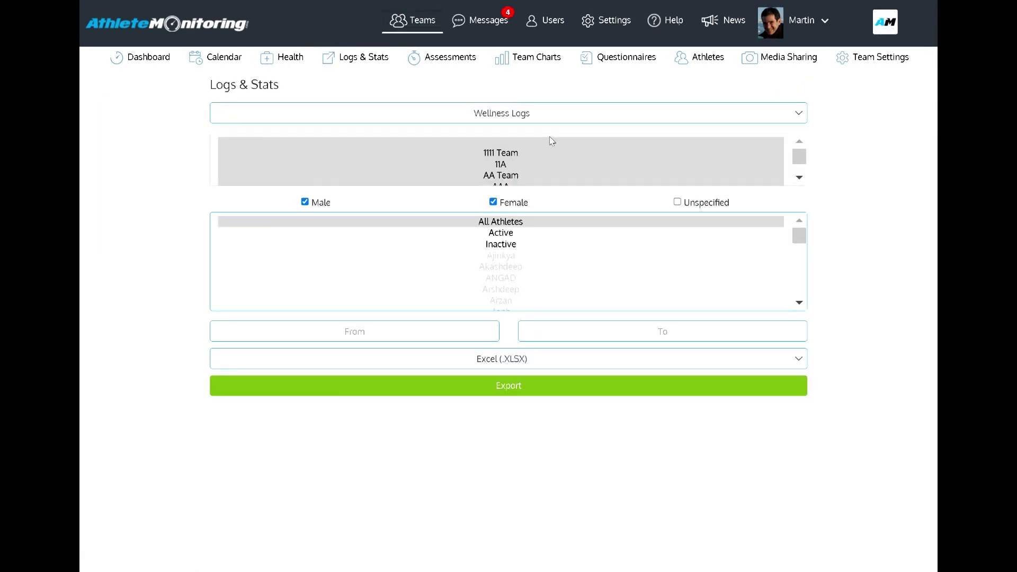
click(549, 115)
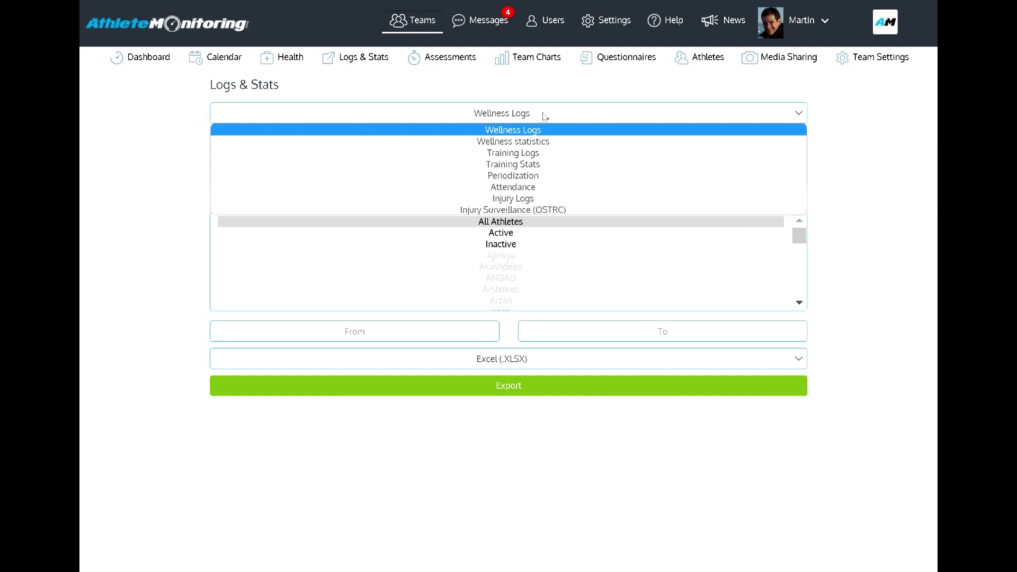
click(539, 177)
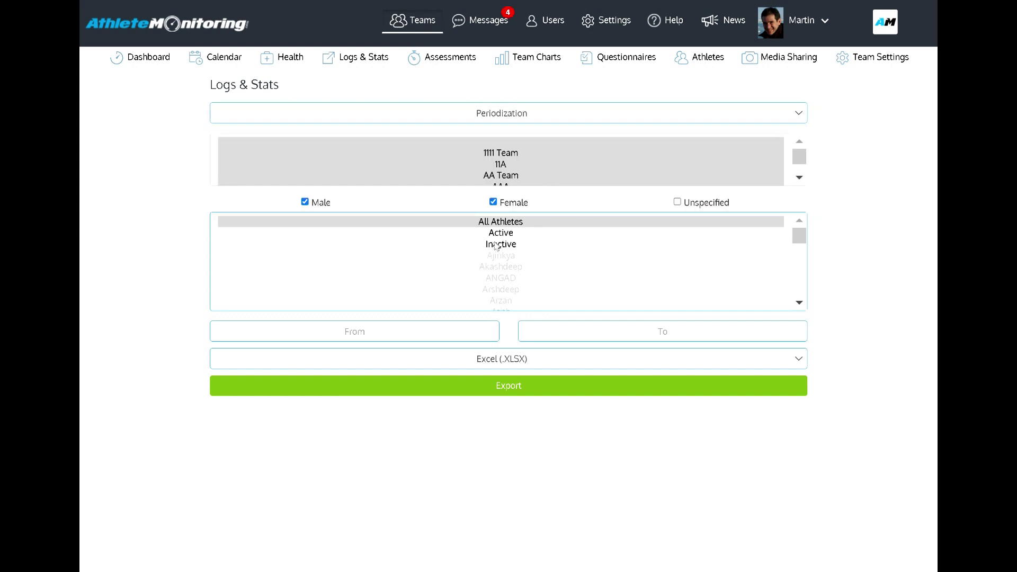
Step: Look over the export's start date, file format and log type choices without changing them
click(323, 332)
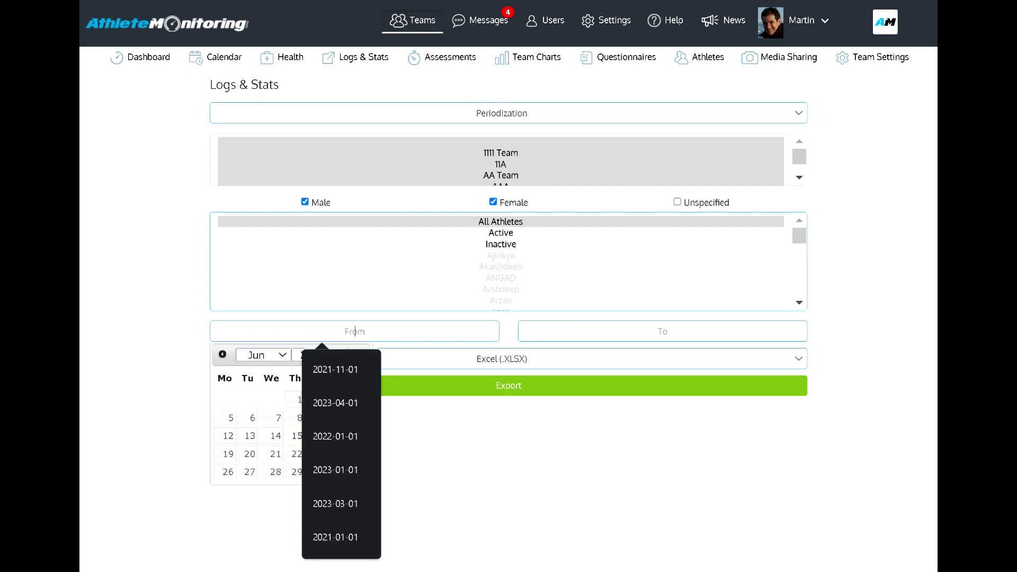
click(470, 362)
click(469, 362)
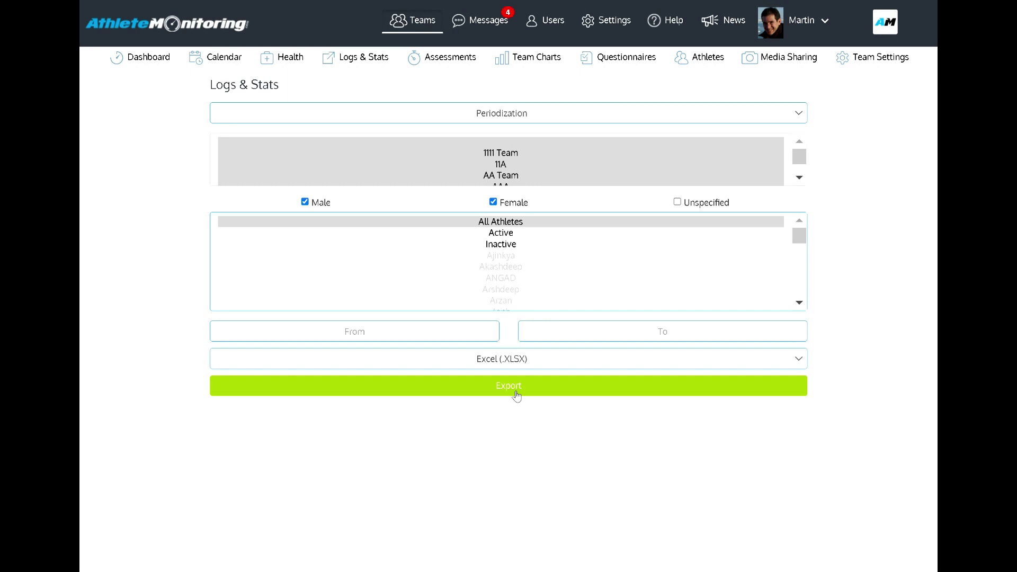
click(552, 108)
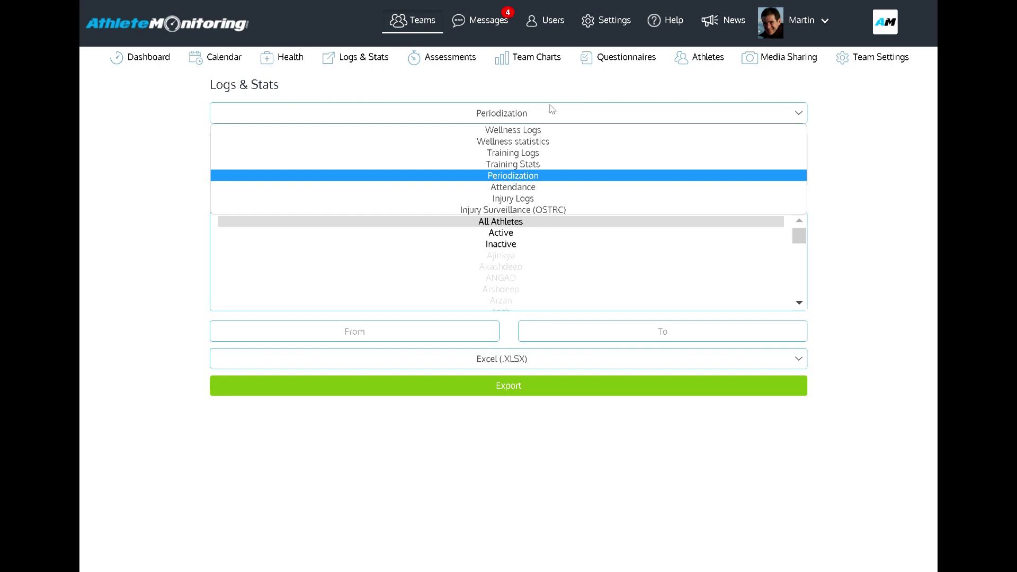
click(551, 109)
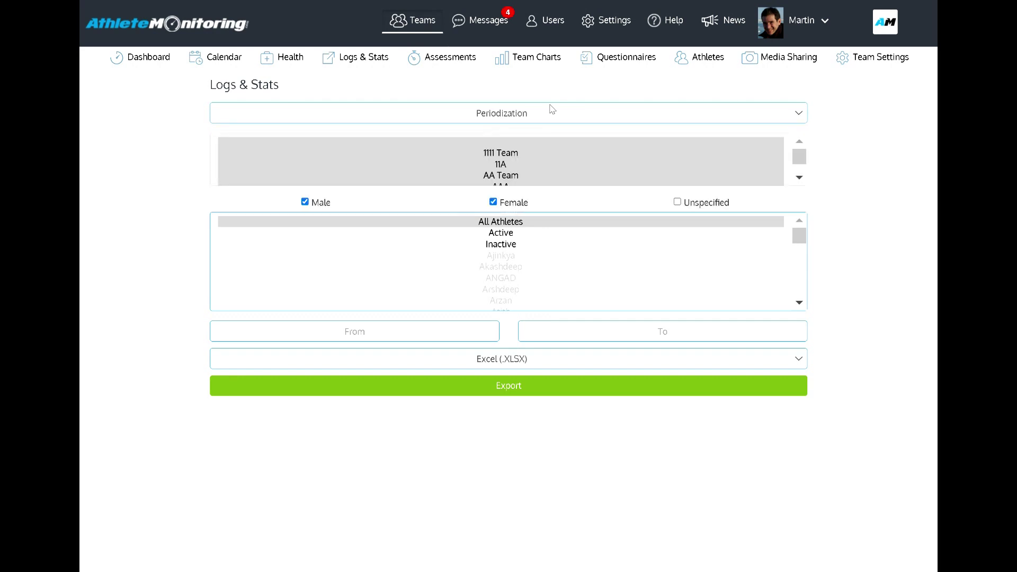
Step: Open Assessments, choose the Football Fitness battery and open Team XYZ's Fall 2022-23 data entry table
click(449, 58)
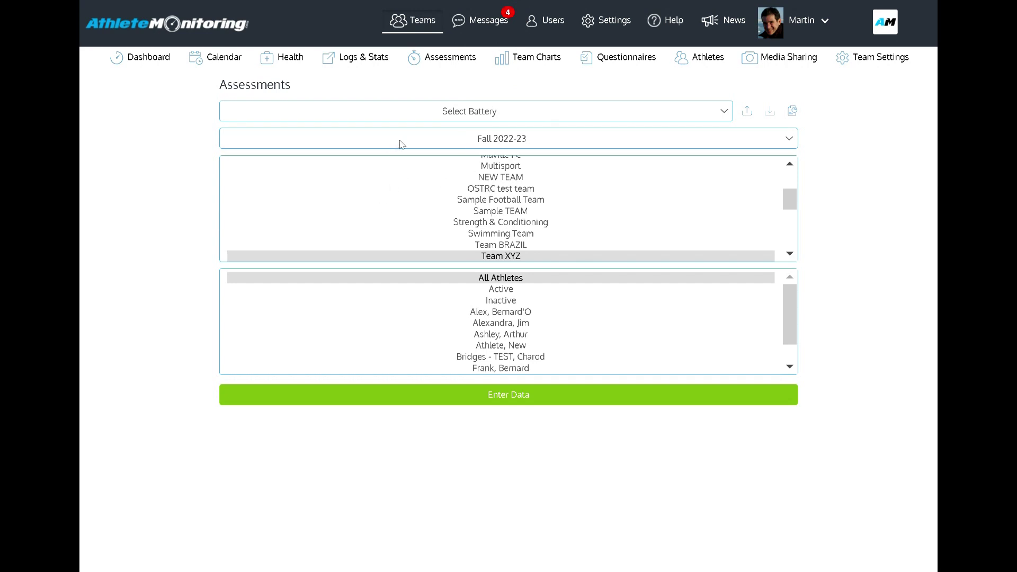
click(409, 114)
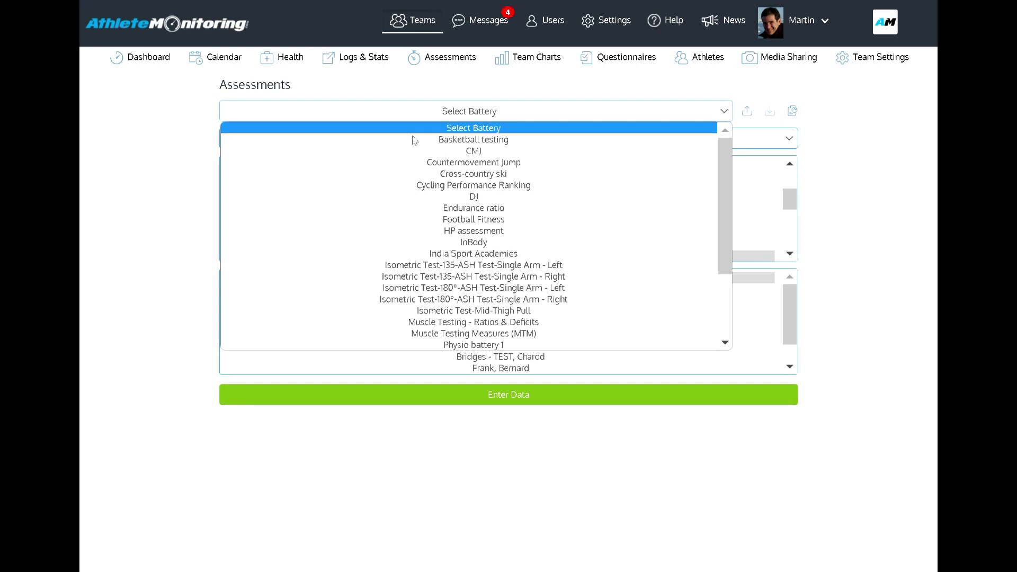
click(457, 223)
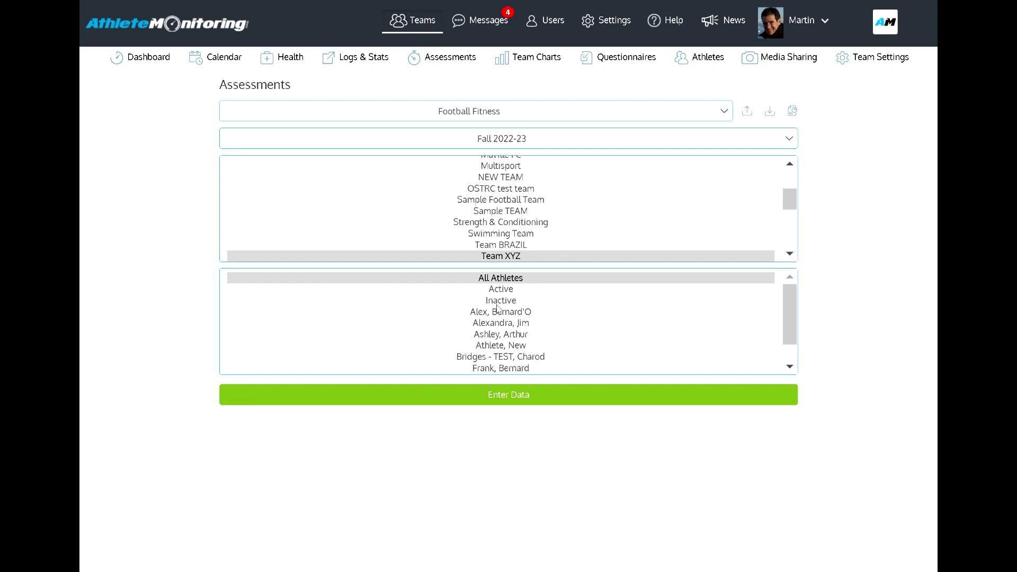
click(501, 399)
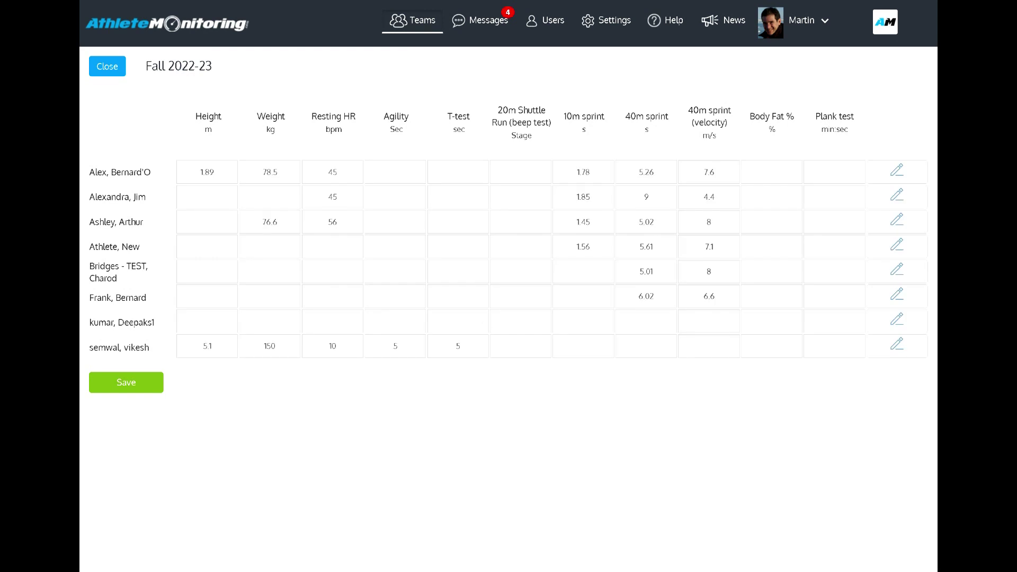
Step: Try out the T-test and 20m Shuttle Run entry cells without entering values, and close the table
click(459, 172)
click(520, 247)
click(521, 222)
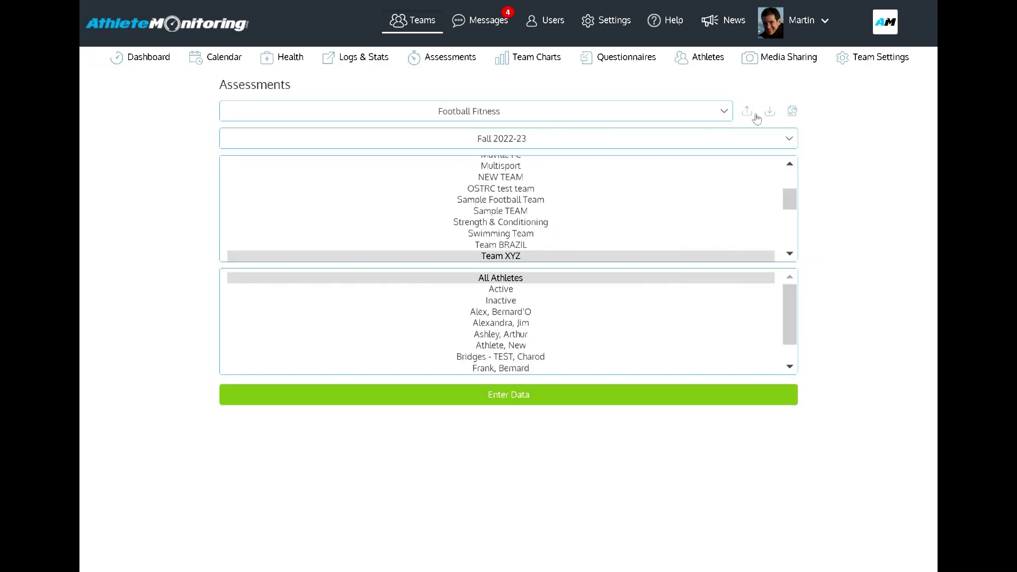
Step: Generate a Football Fitness Progress Report comparing Fall 2022-23 with August 2020 Camp for all athletes, view it and close it
click(792, 117)
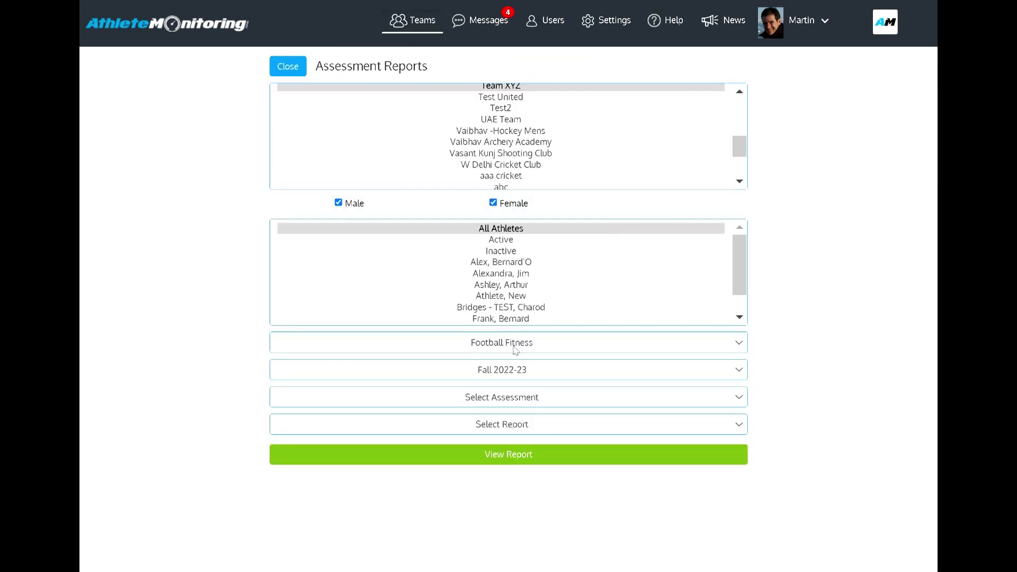
click(547, 398)
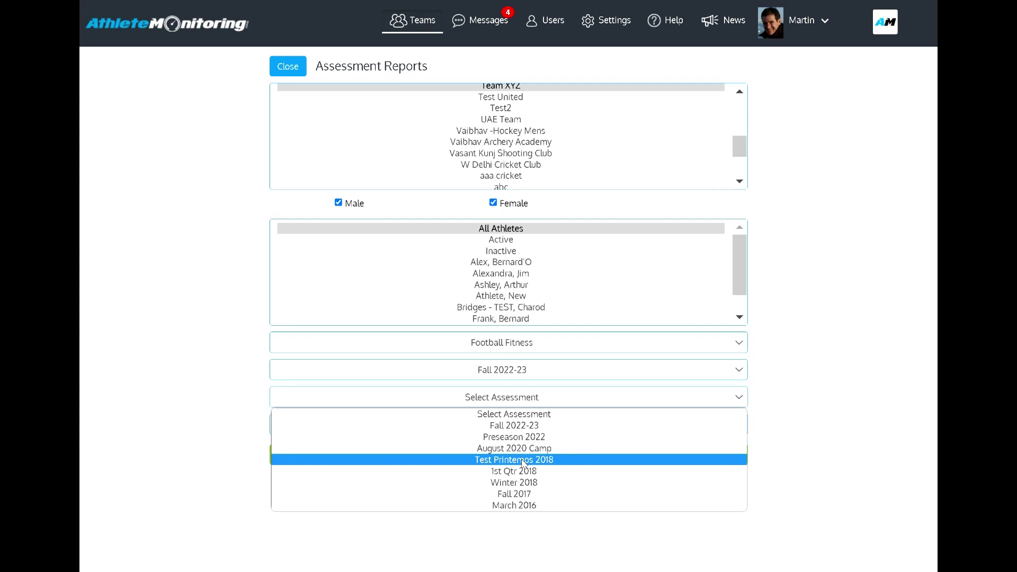
click(520, 448)
click(510, 427)
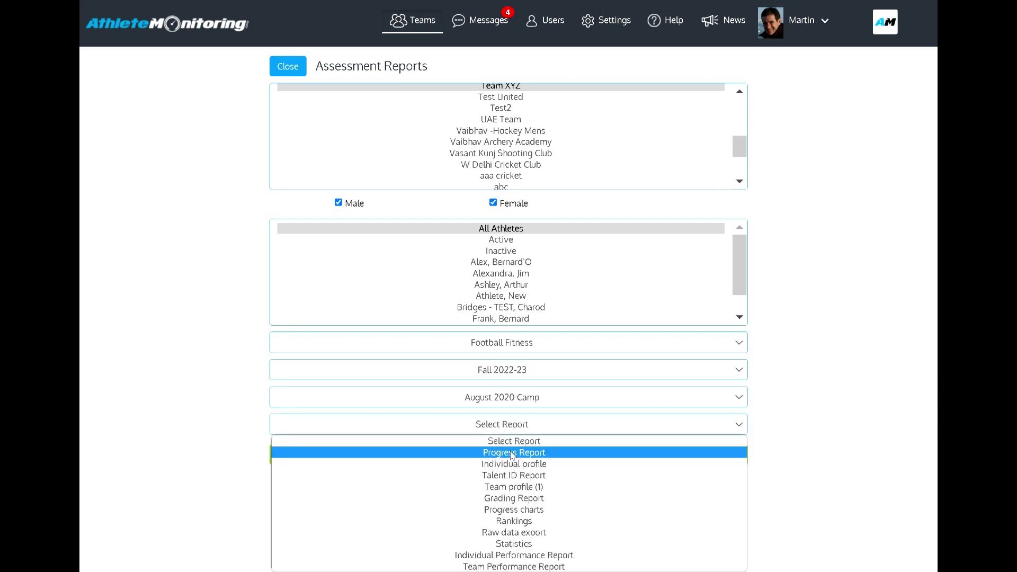
click(512, 453)
click(510, 455)
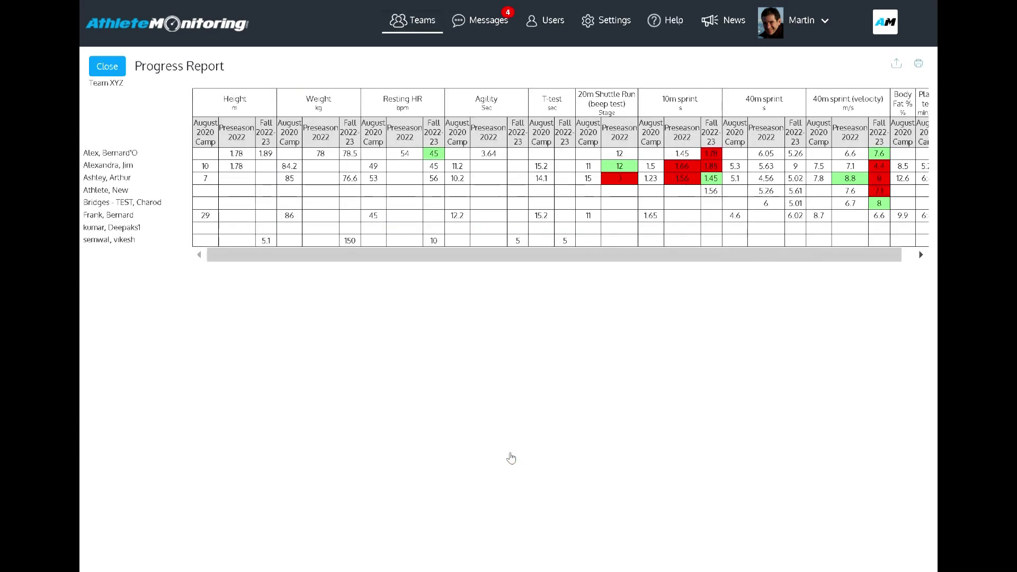
click(103, 74)
Step: Change the assessment report type to Individual profile and view the report
click(425, 421)
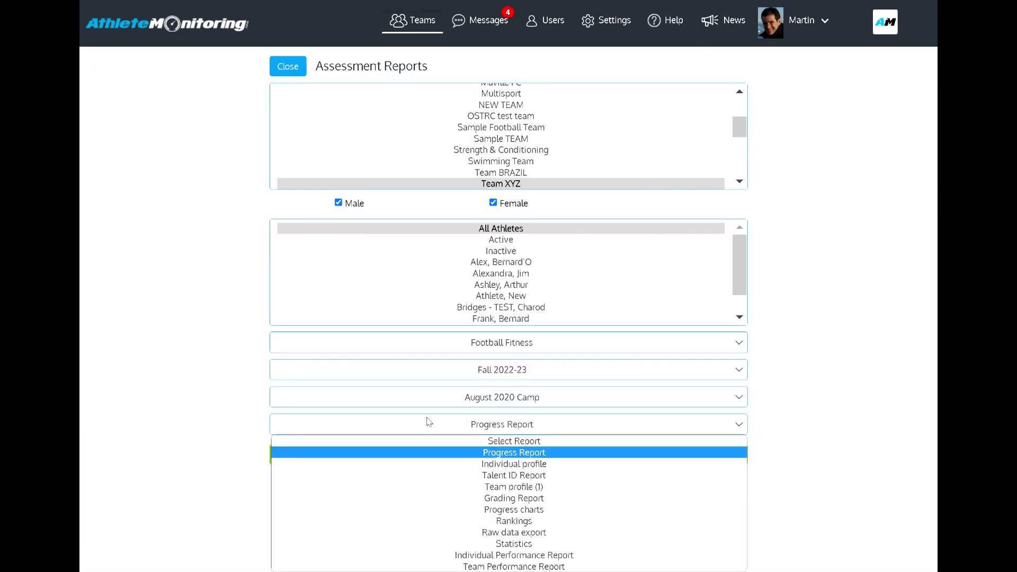
click(463, 468)
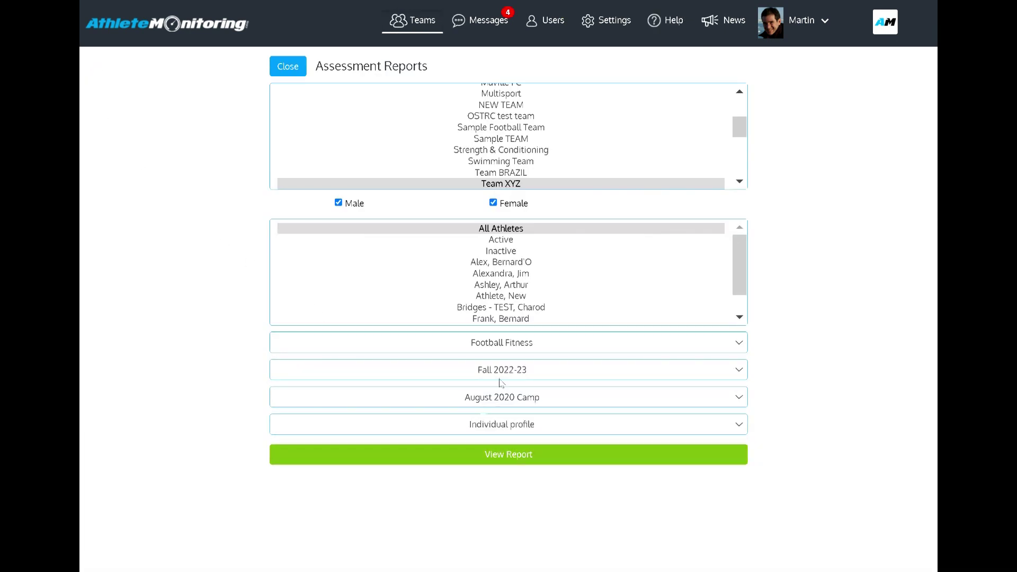
click(523, 456)
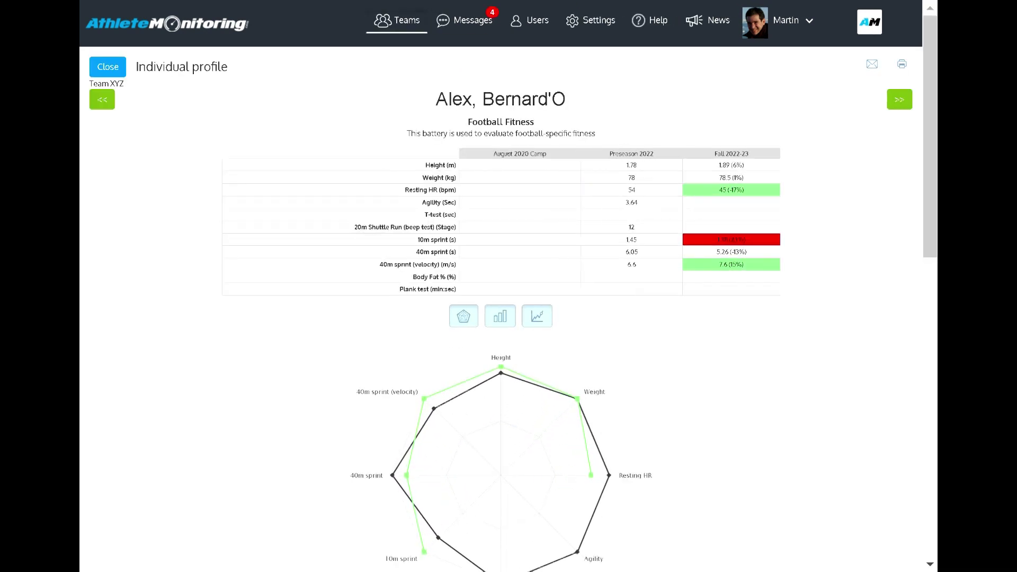
Step: Close the individual profile, switch the assessment report type to Team Performance Report and review Team XYZ's individual rankings
click(108, 67)
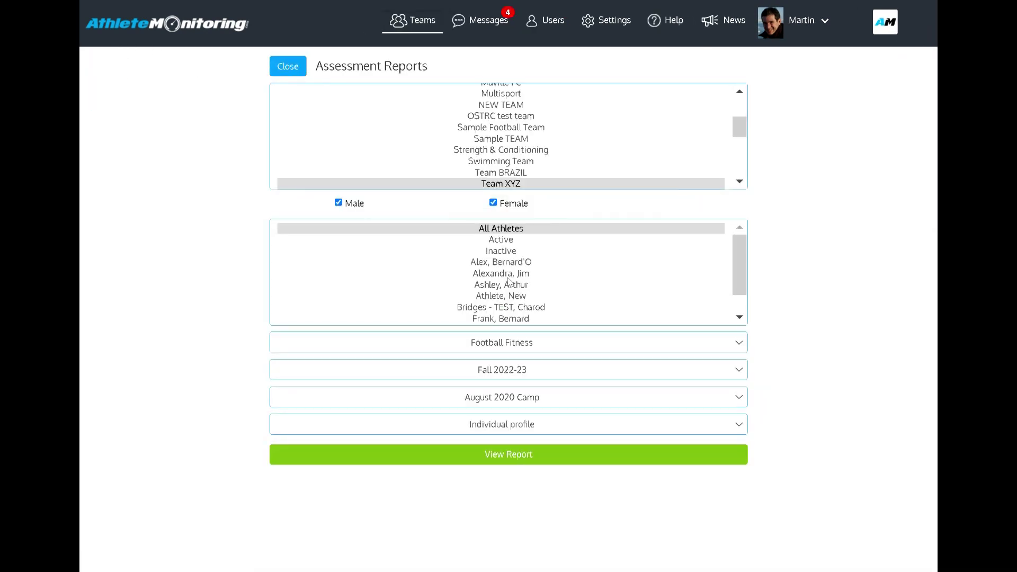
click(534, 427)
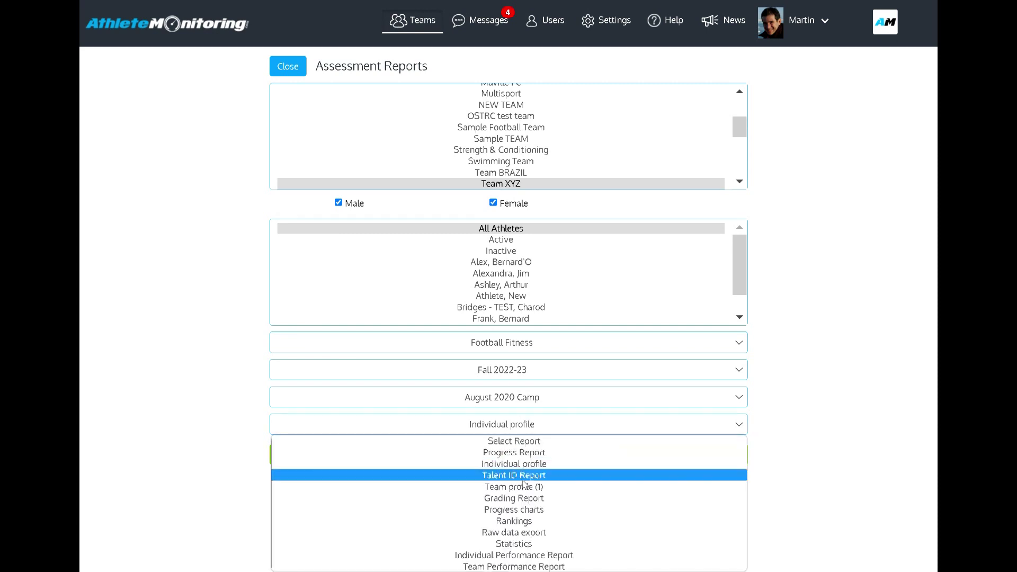
click(516, 563)
click(522, 486)
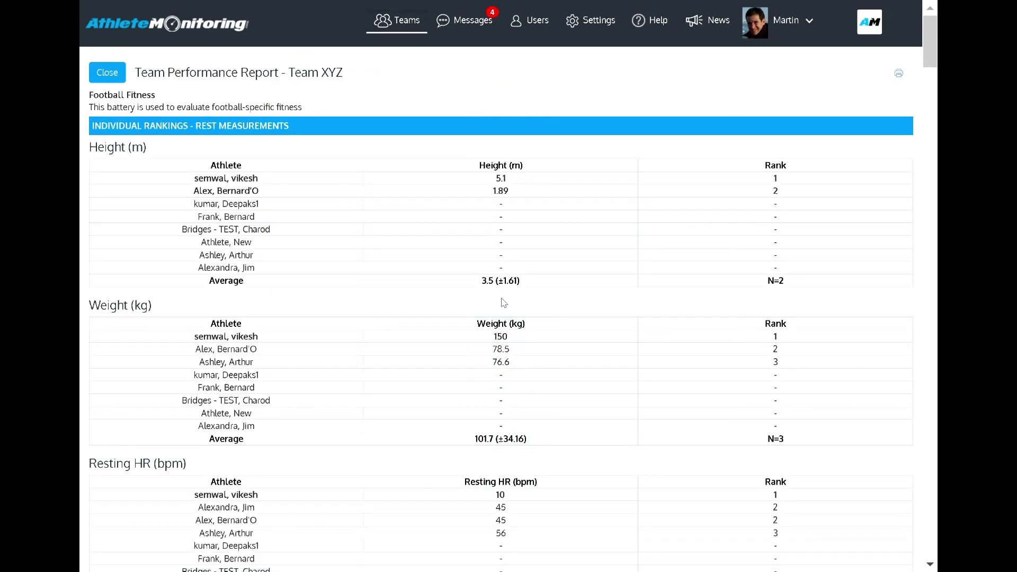
scroll(503, 300, down, 2)
scroll(501, 302, down, 6)
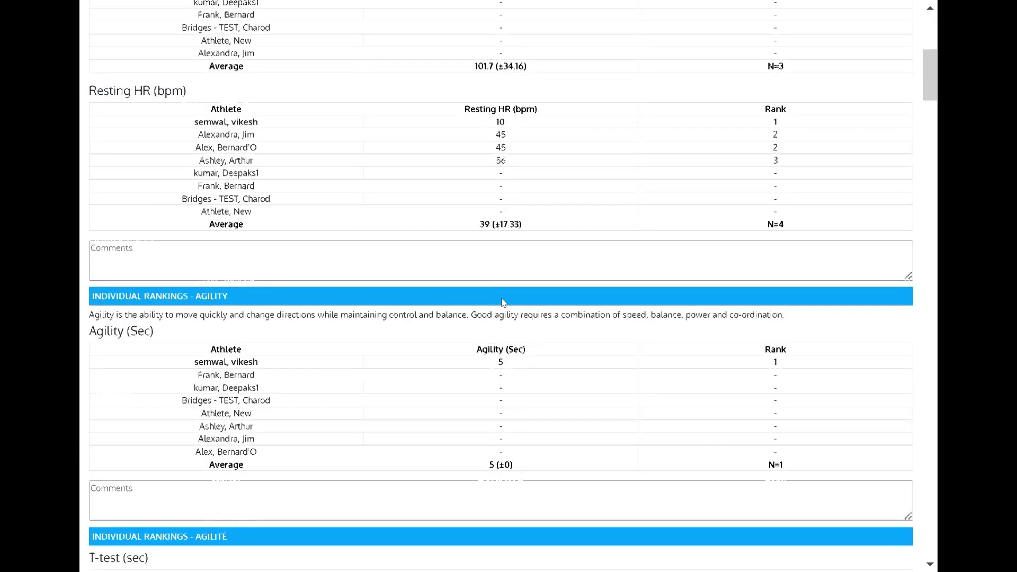
scroll(503, 302, up, 7)
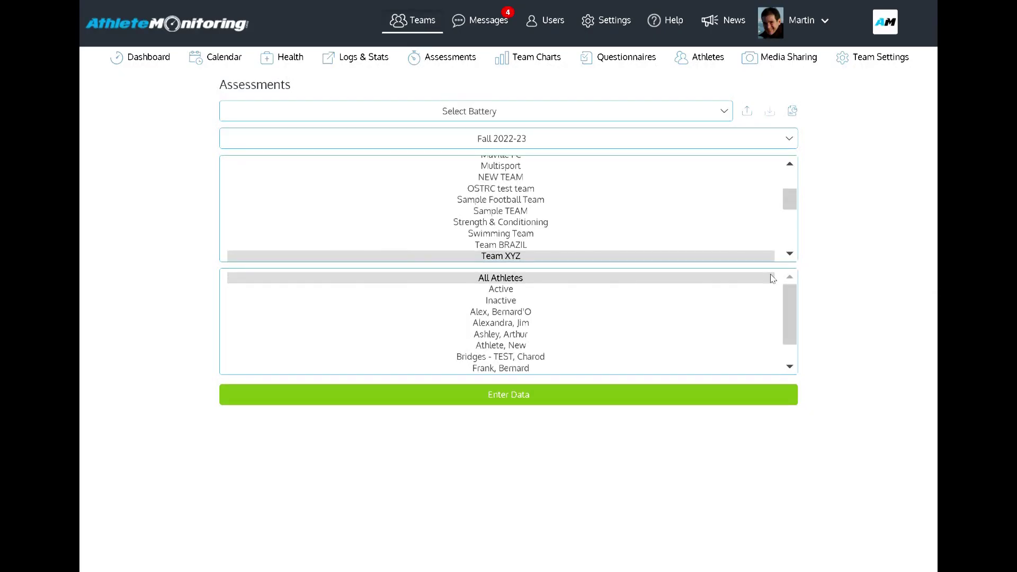
Step: Open Team Charts, enter the comment "gfdgdfgdfg" under the Wellness - Cumulative chart and look through the charts down to Availability
click(531, 62)
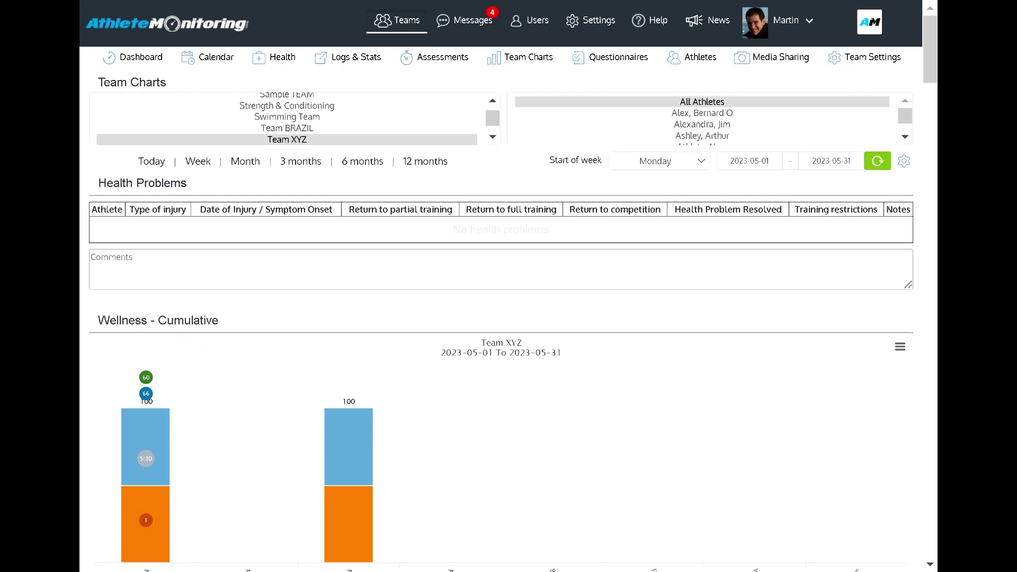
scroll(344, 204, down, 4)
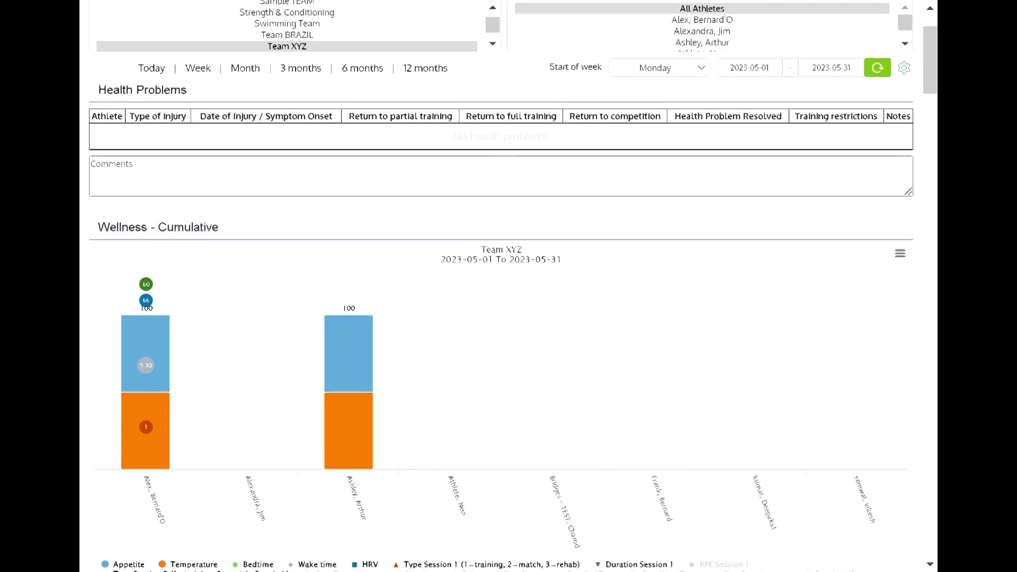
click(93, 516)
text(gfdgdfgdfg)
drag(931, 87, 936, 548)
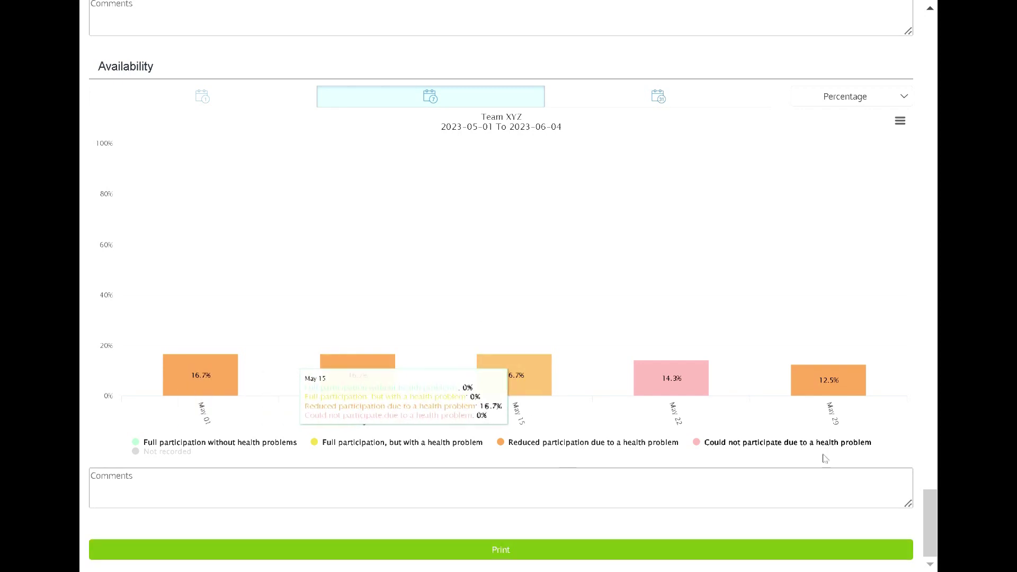
drag(925, 520, 930, 16)
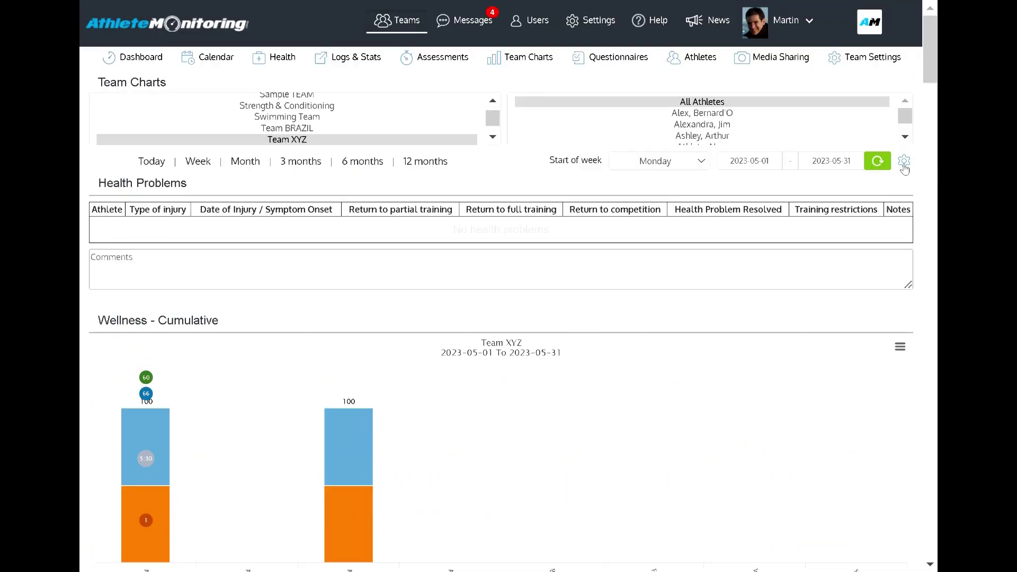
Step: Hide the Health Problems and Wellness - Cumulative sections from Team Charts, and check the Wellness - Longitudinal chart's menu
click(920, 159)
click(647, 79)
click(645, 107)
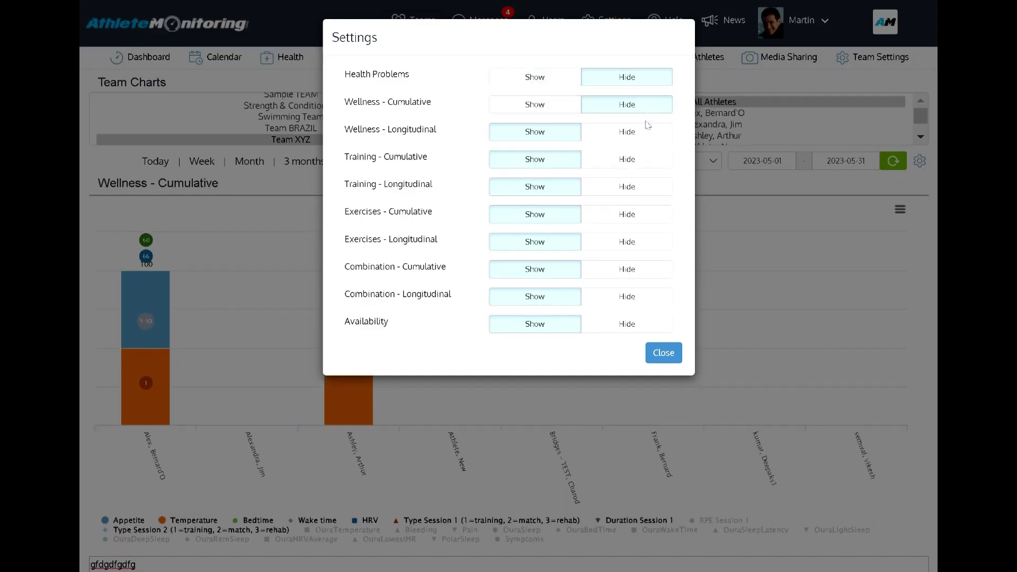
click(647, 356)
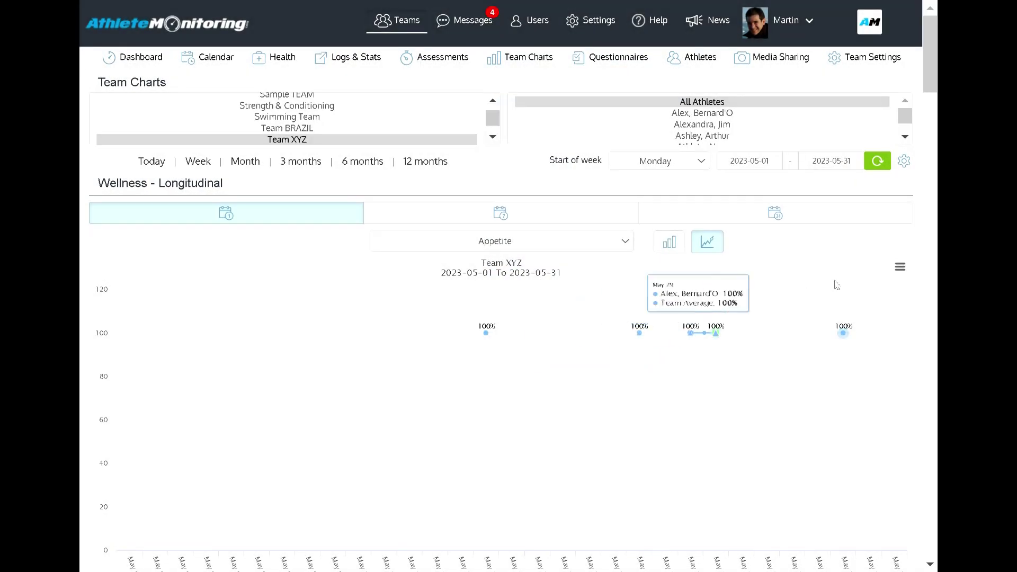
click(901, 269)
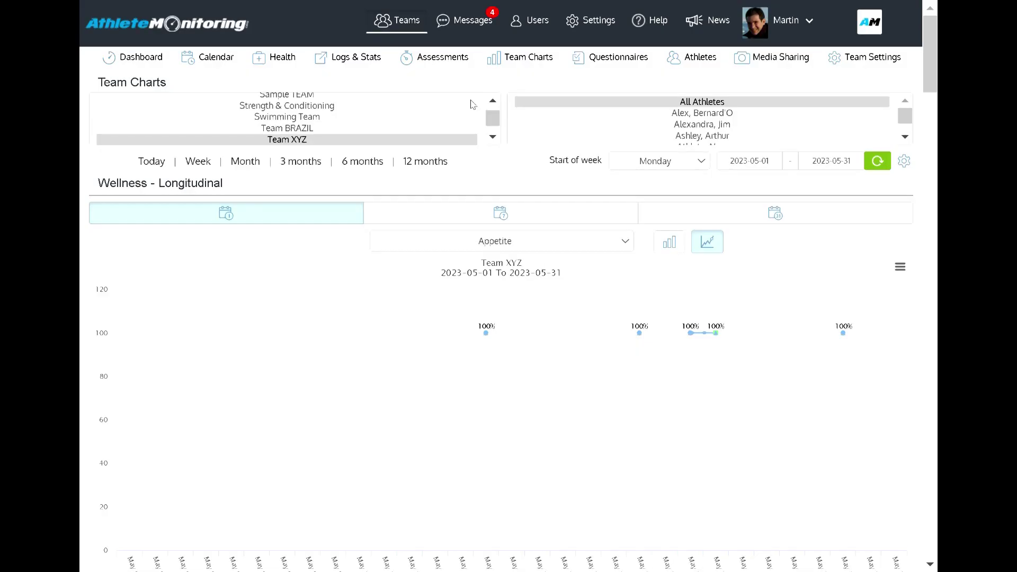
Step: Open Questionnaires and start an assignment of Injury Psychological Readiness to Return to Sport for all Team XYZ athletes
click(587, 62)
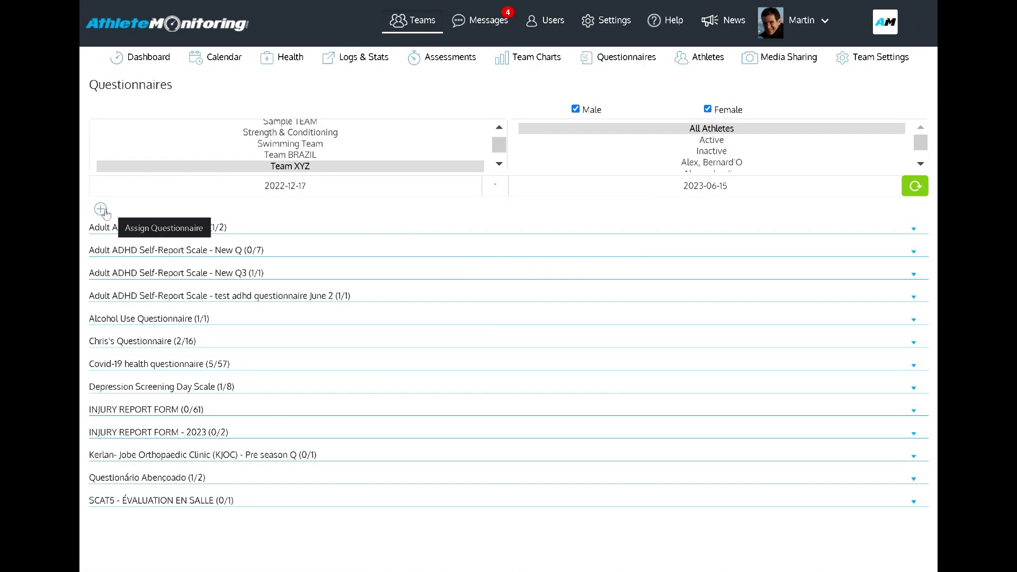
click(101, 211)
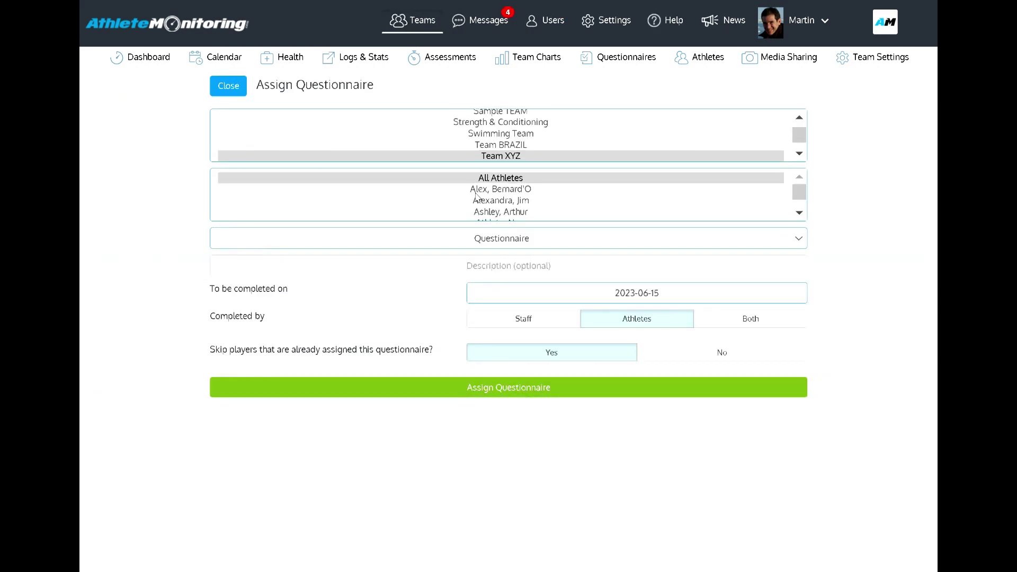
click(514, 240)
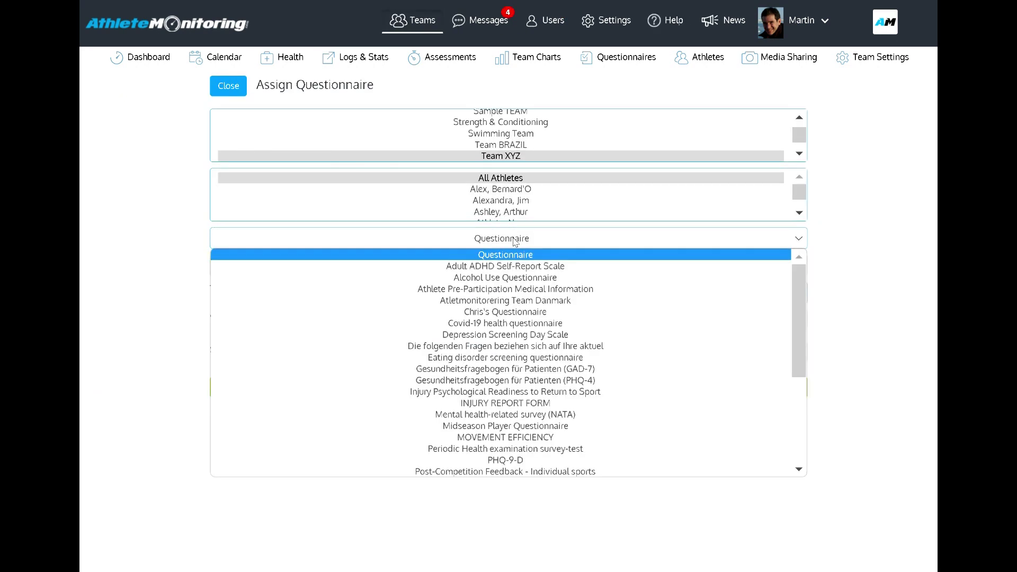
click(508, 392)
Step: Try adding completion dates 2023-06-22 and 2023-06-29 to the questionnaire assignment, and close the form without assigning it
click(501, 292)
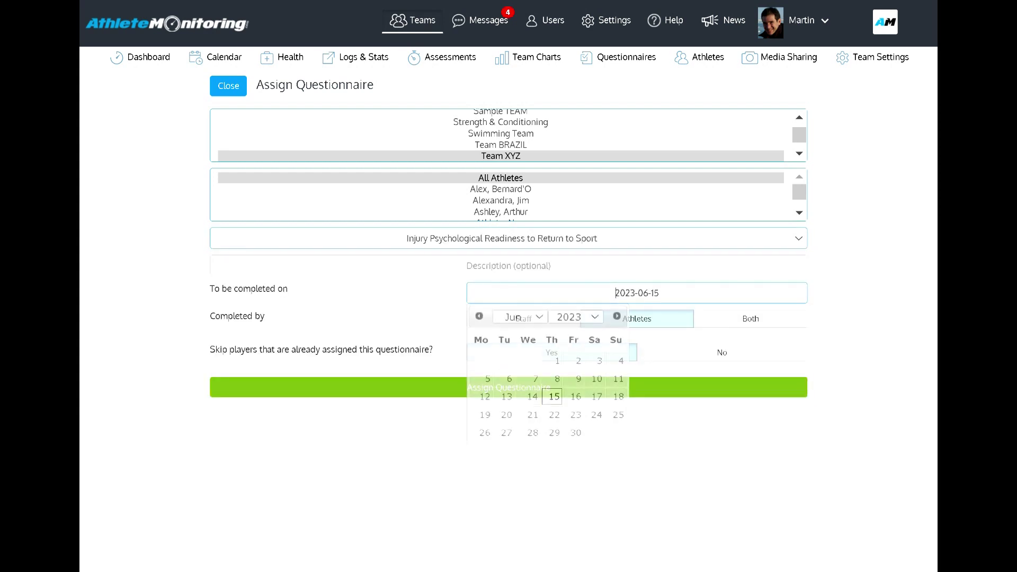
click(553, 415)
click(553, 433)
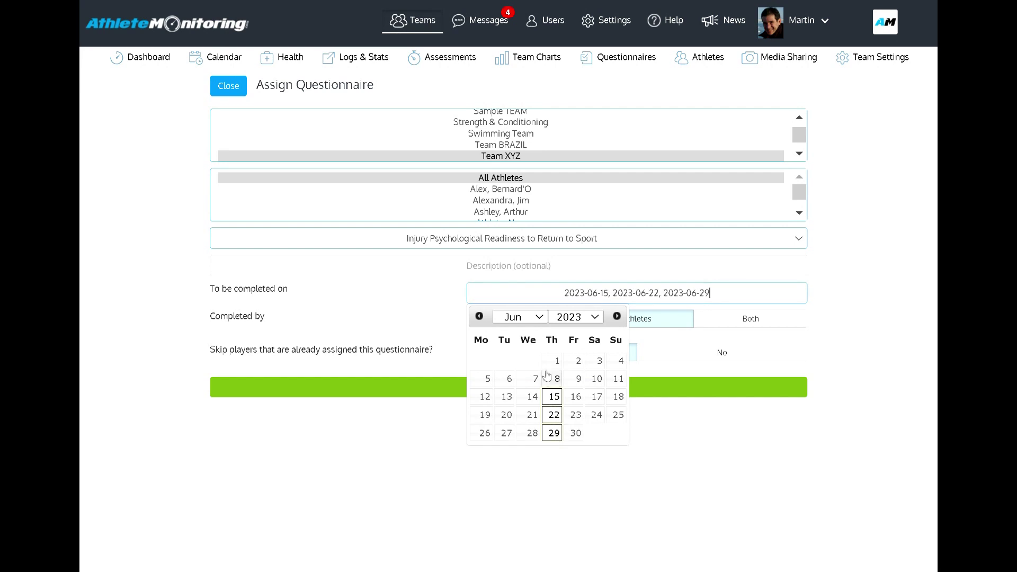
click(430, 322)
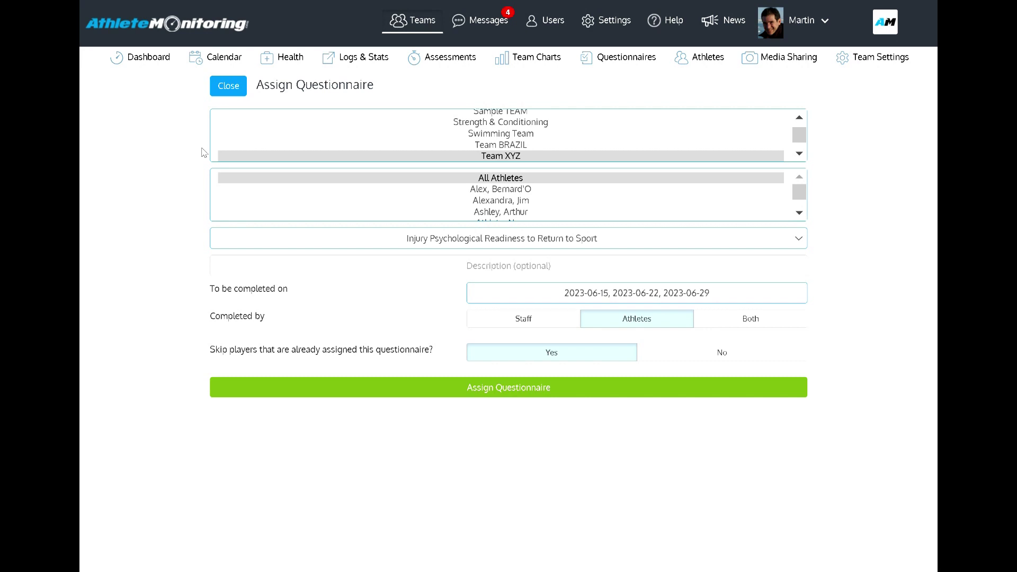
click(232, 94)
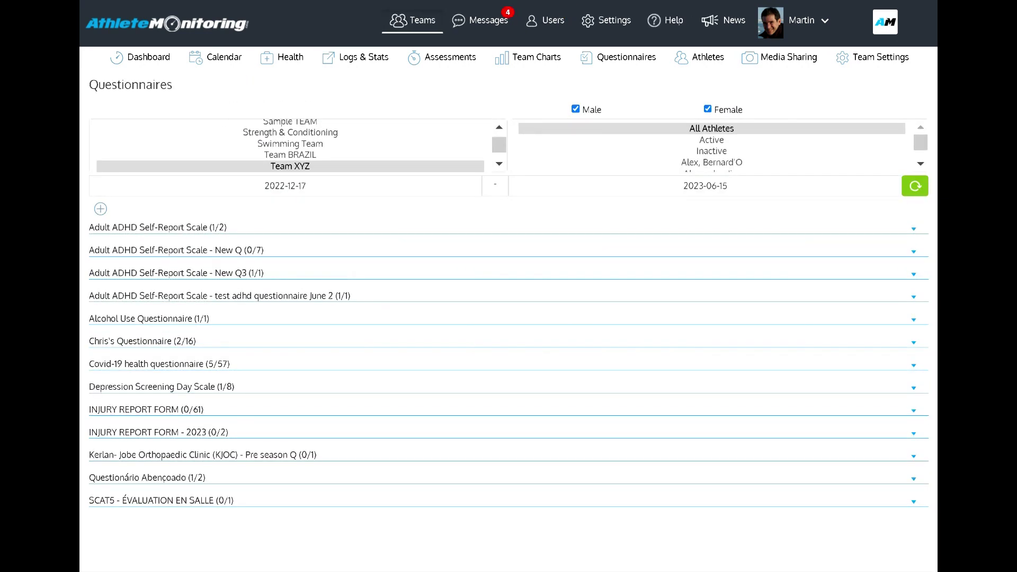
Step: Expand Adult ADHD Self-Report Scale, review the athlete's completed questionnaire down to its score interpretation, and close it
click(215, 232)
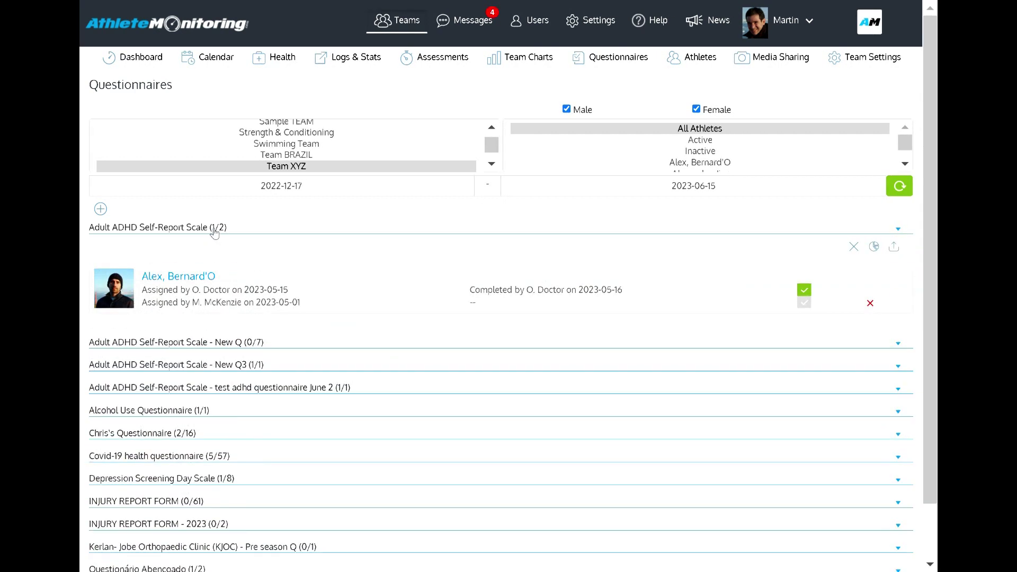
click(801, 290)
scroll(800, 293, down, 20)
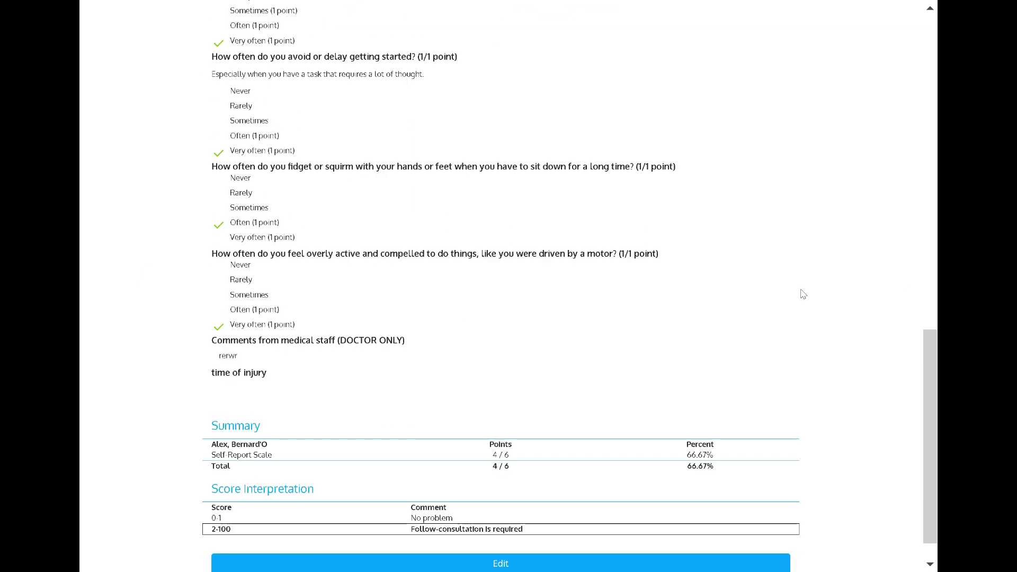
scroll(803, 294, down, 1)
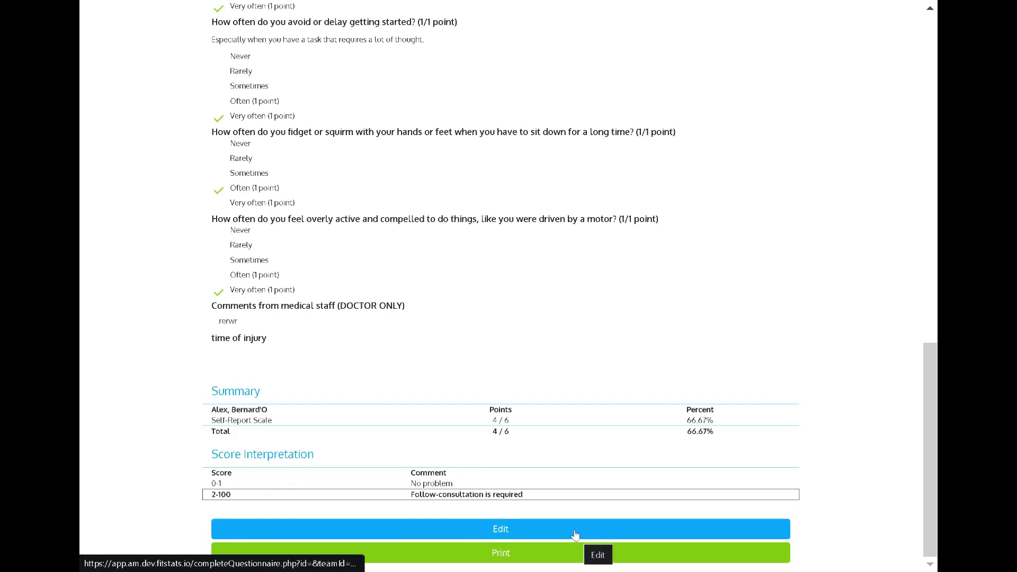
click(536, 552)
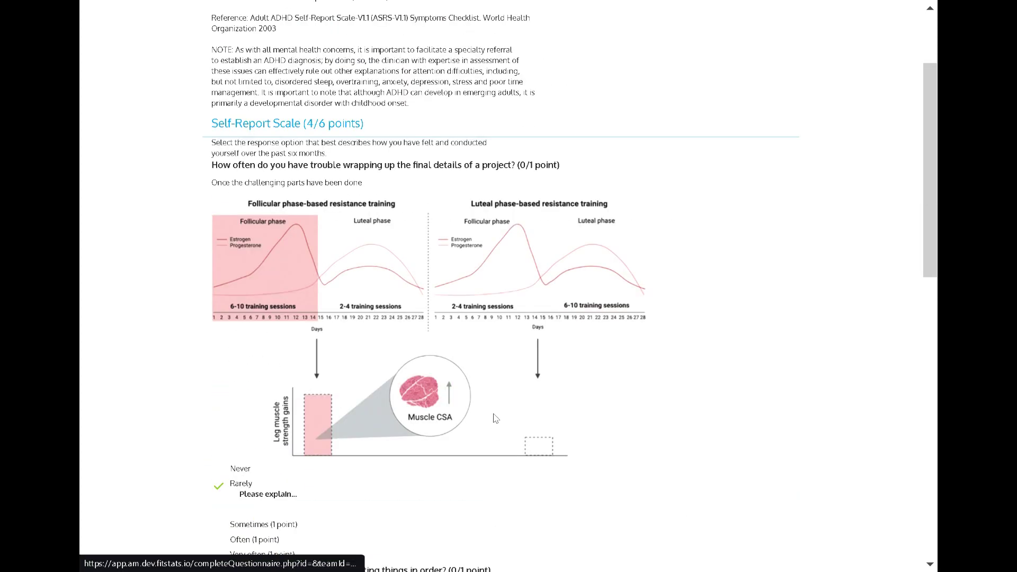
click(225, 89)
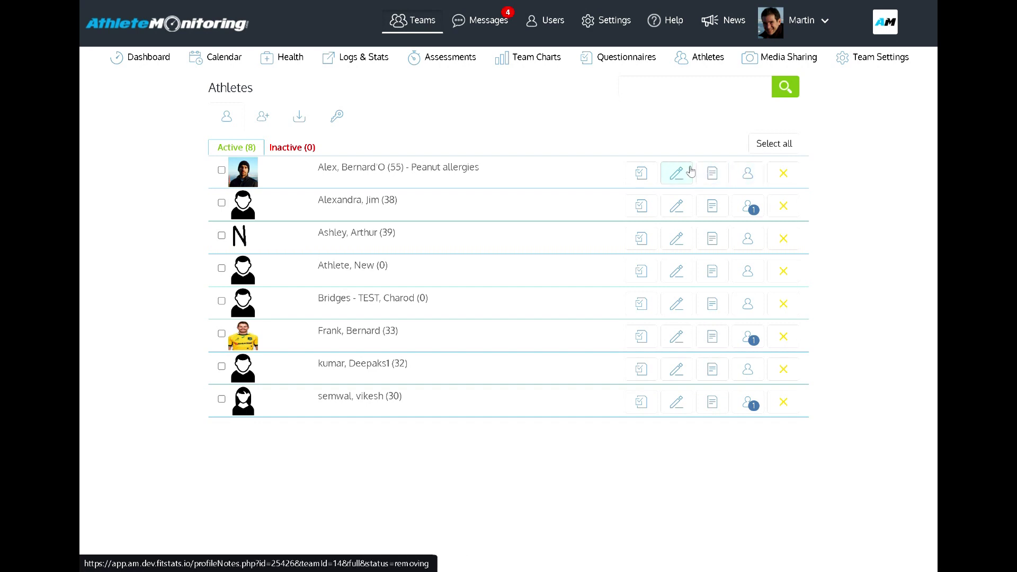
Step: View the first listed athlete's notes and documents, open the new document form, and cancel it without adding anything
click(711, 174)
click(305, 100)
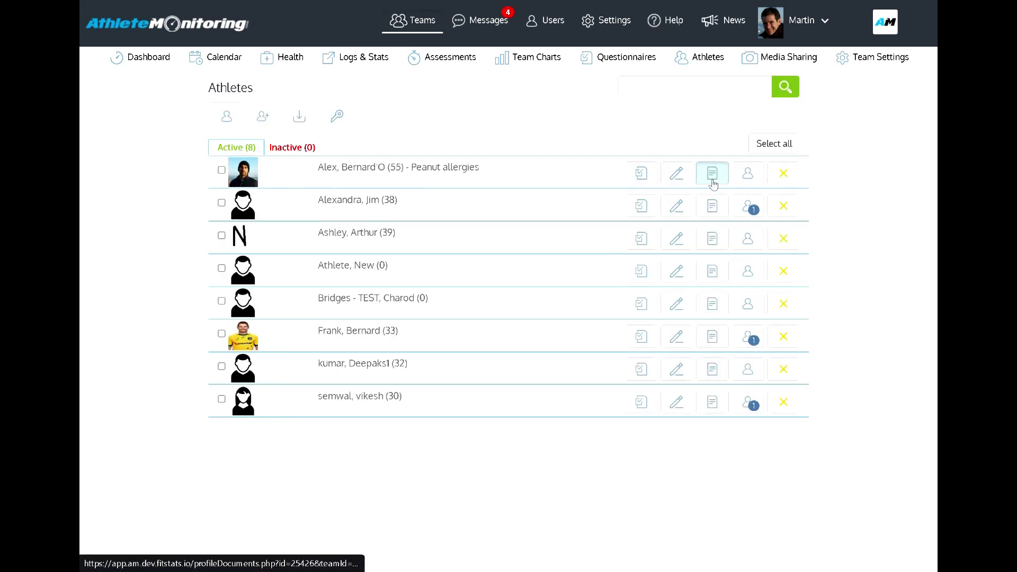
click(712, 173)
click(277, 163)
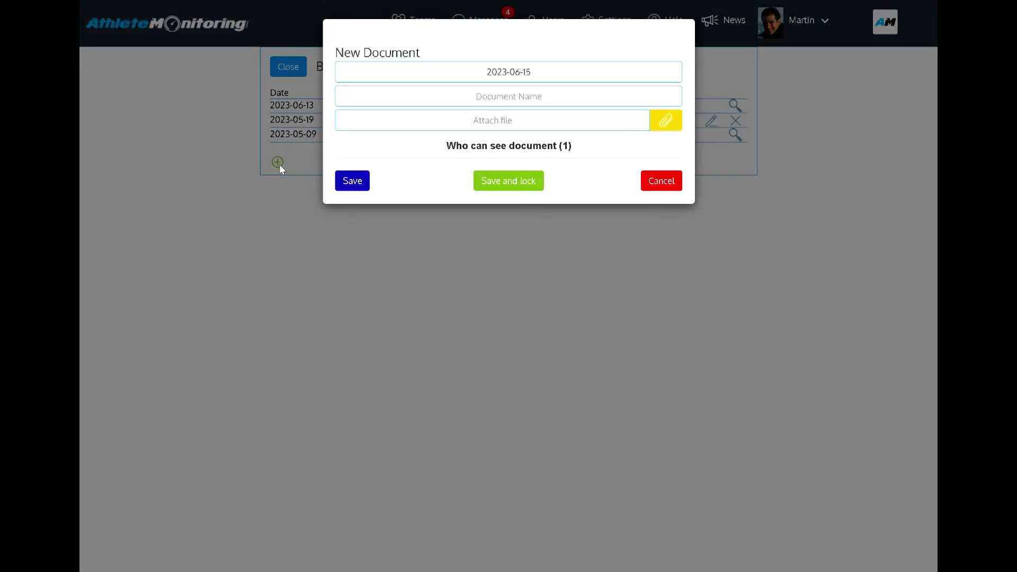
click(660, 181)
click(300, 73)
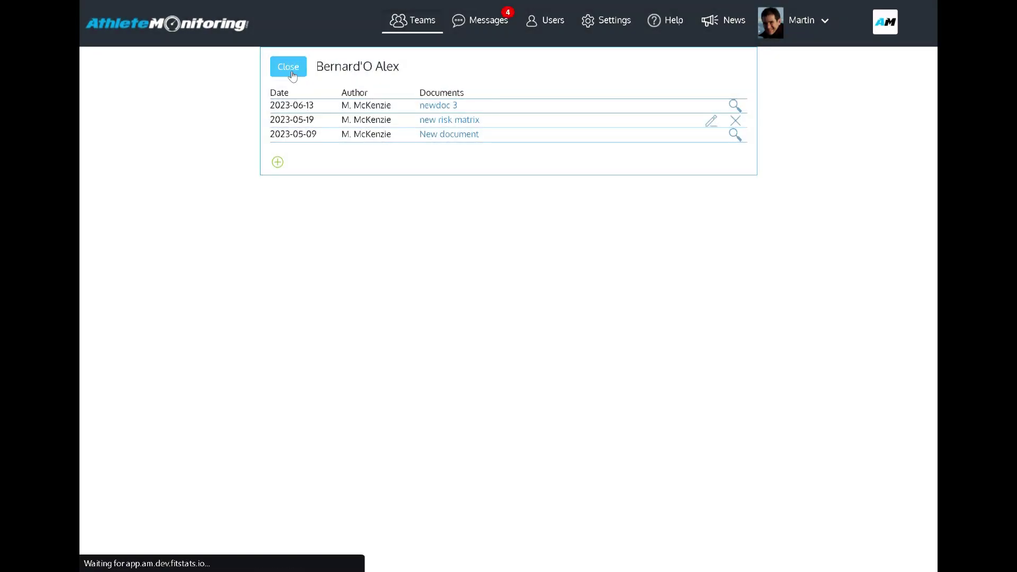
Step: Review the blank new-athlete form's fields without creating an athlete, and open the subgroup and athlete import section
click(263, 116)
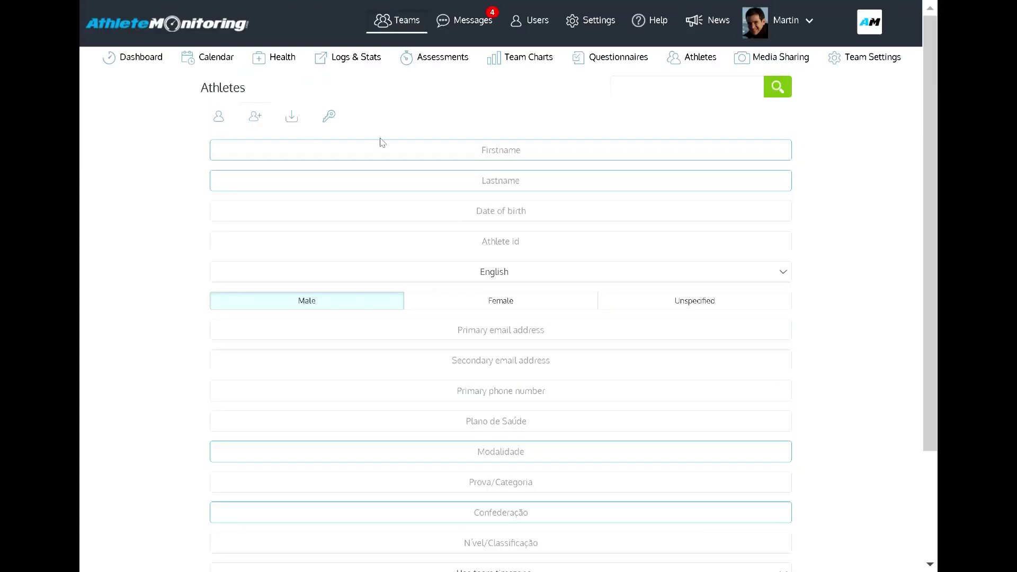
scroll(381, 141, down, 3)
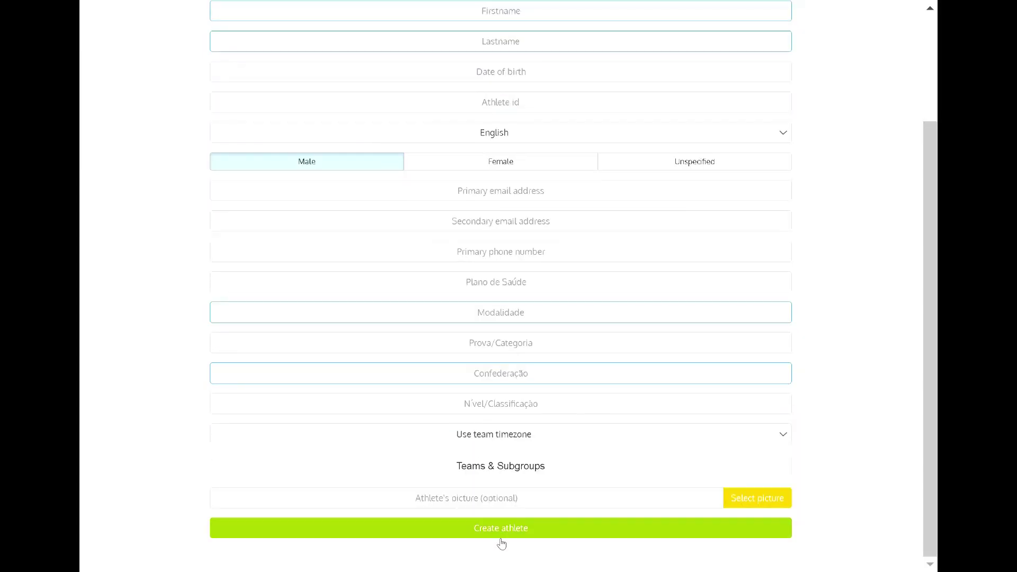
click(490, 532)
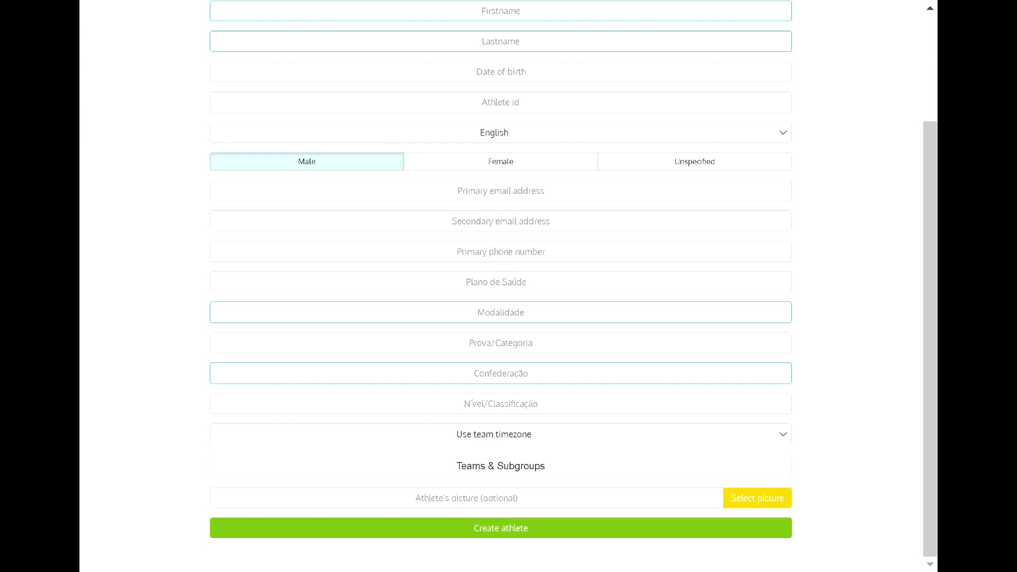
scroll(403, 386, up, 3)
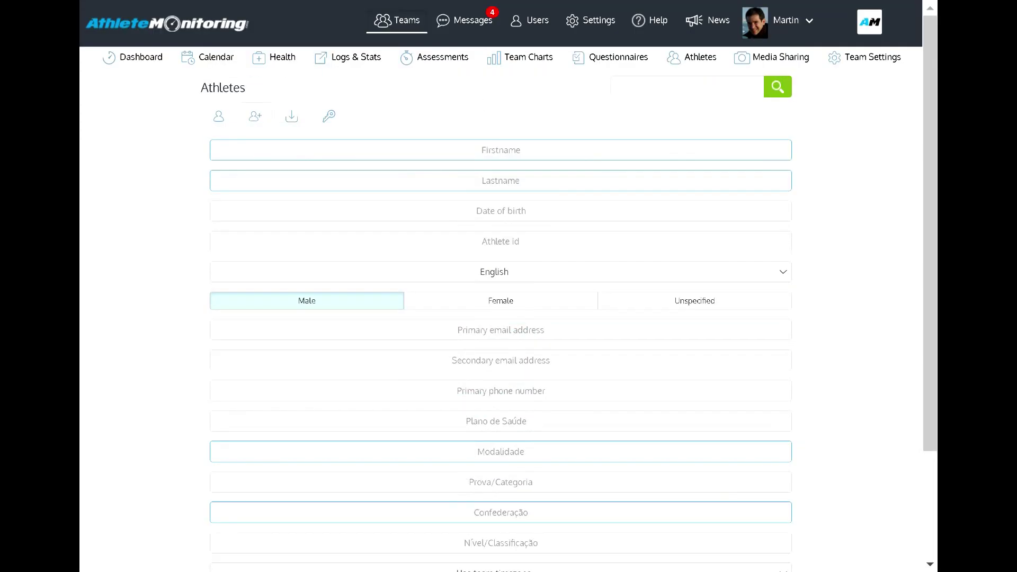
click(295, 120)
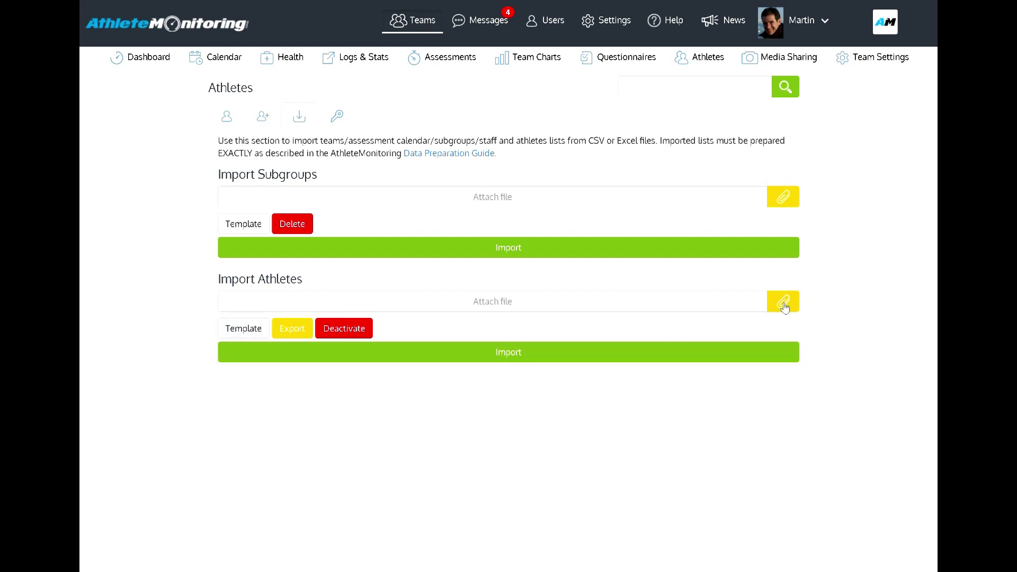
Step: In Media Sharing, review the new folder form with its Athletes sharing options, discard it, and open the test media alert folder
click(763, 60)
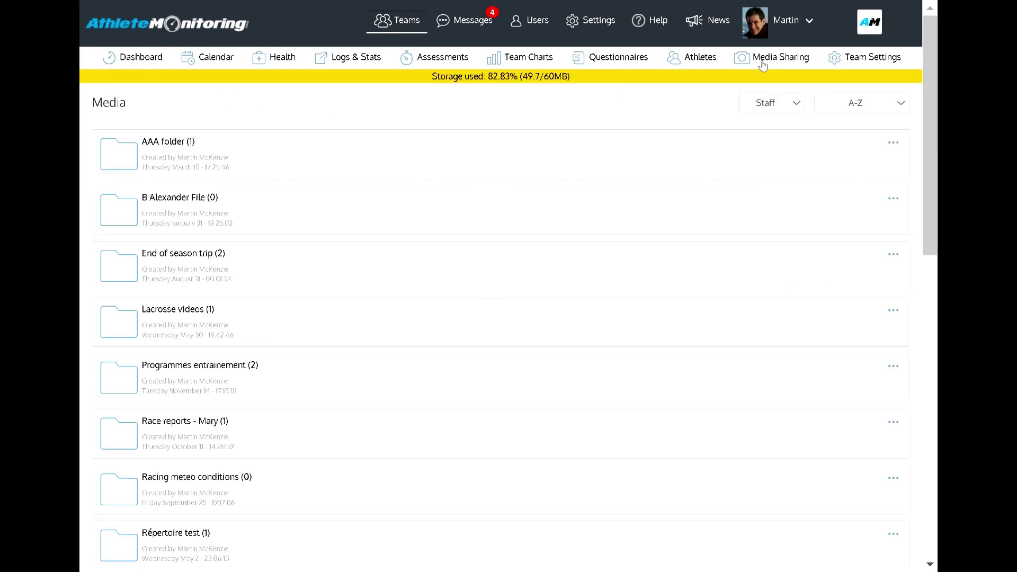
scroll(757, 127, down, 10)
click(506, 563)
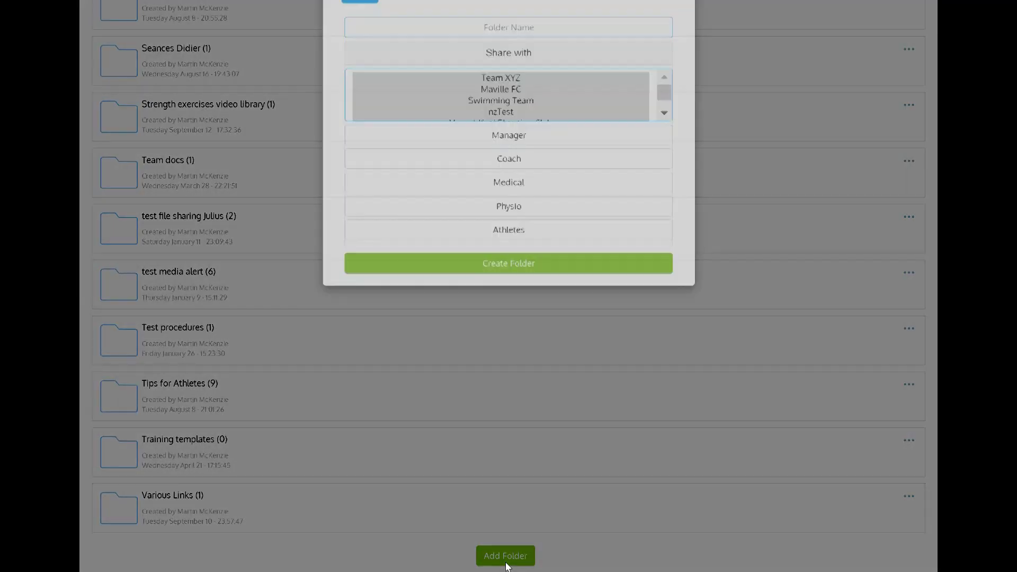
click(508, 73)
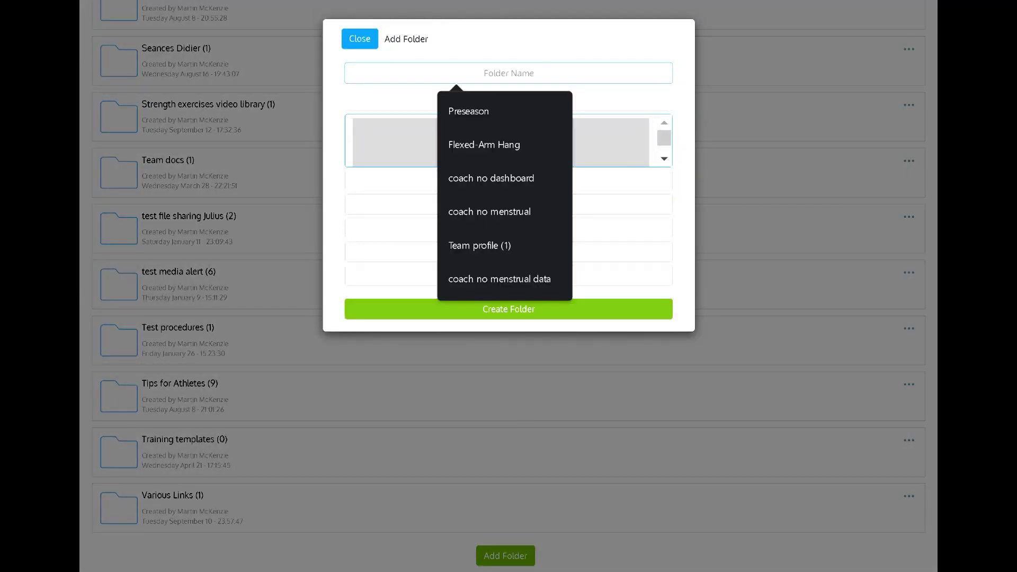
click(613, 58)
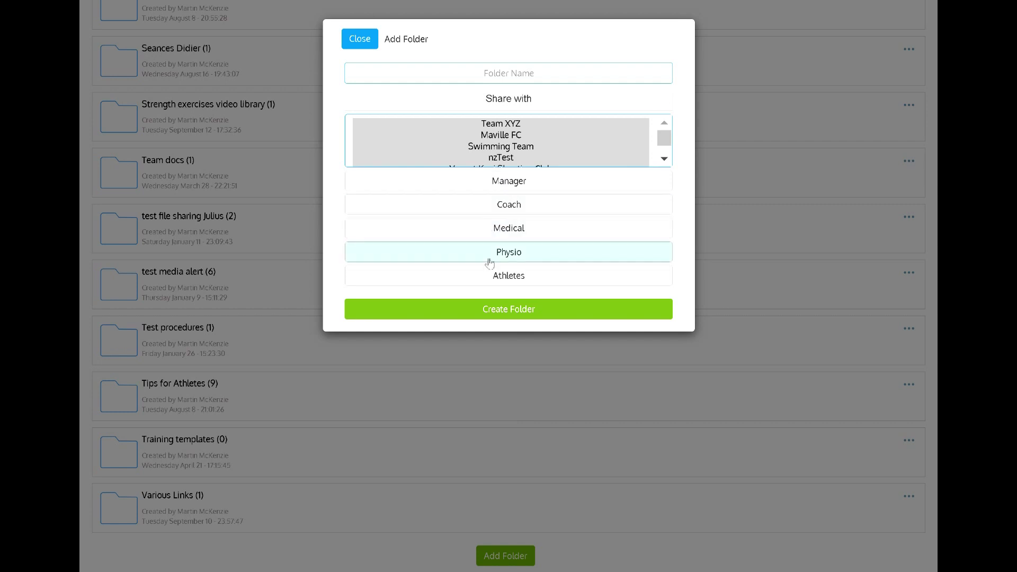
click(499, 284)
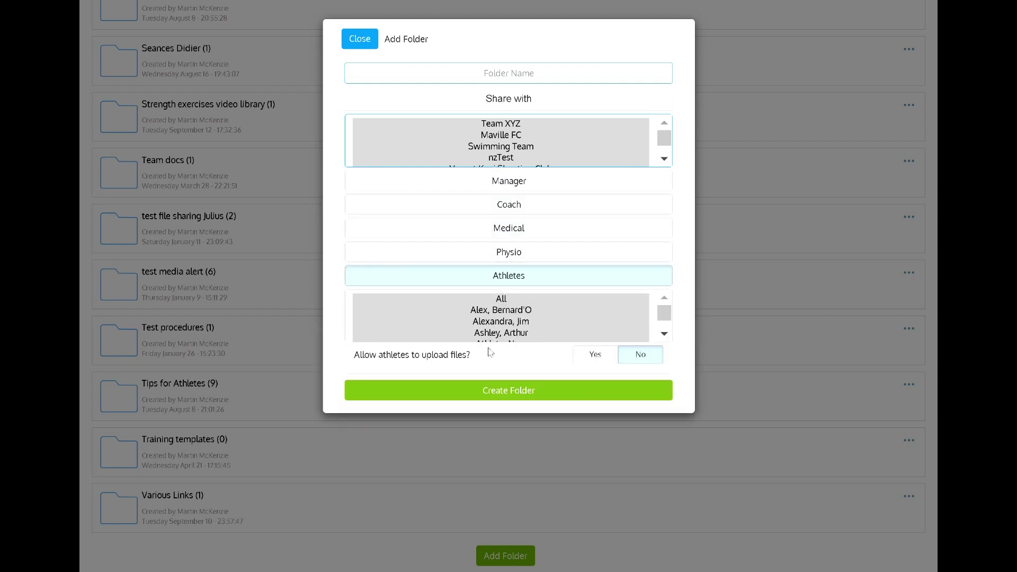
click(364, 43)
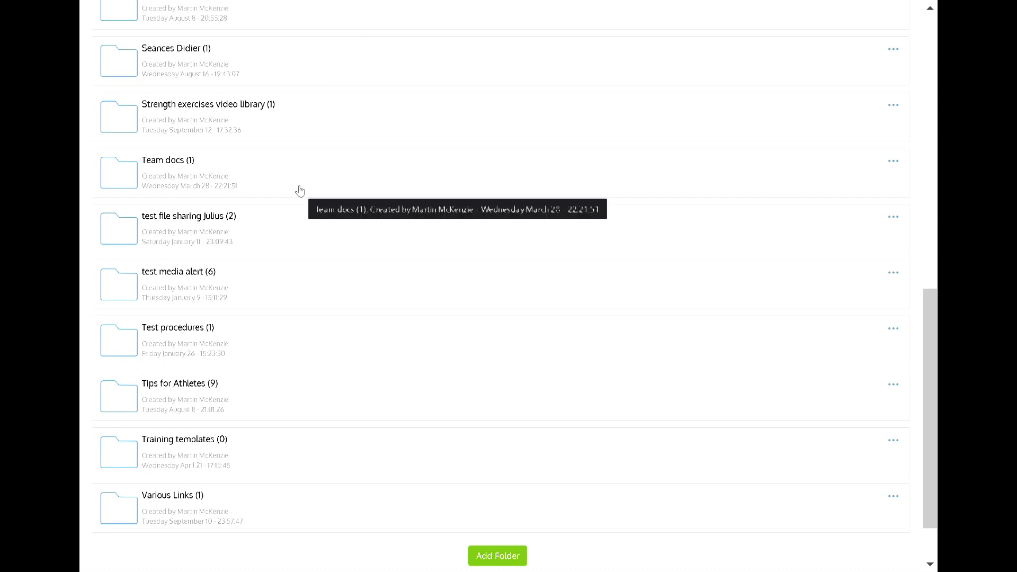
click(236, 269)
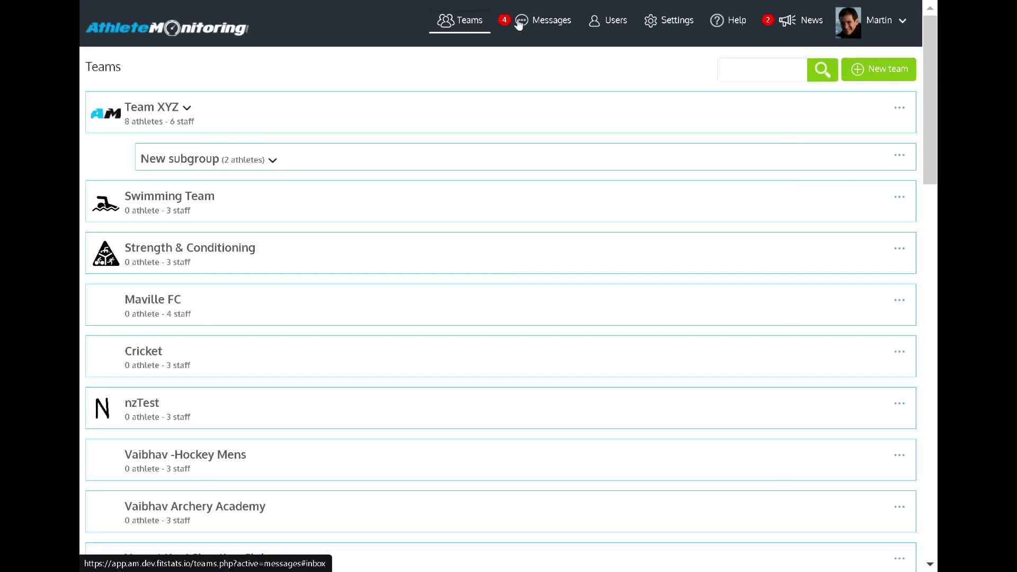
Step: Open the Messages inbox, read the "test message multiple staff" conversation, and return to the inbox
click(519, 24)
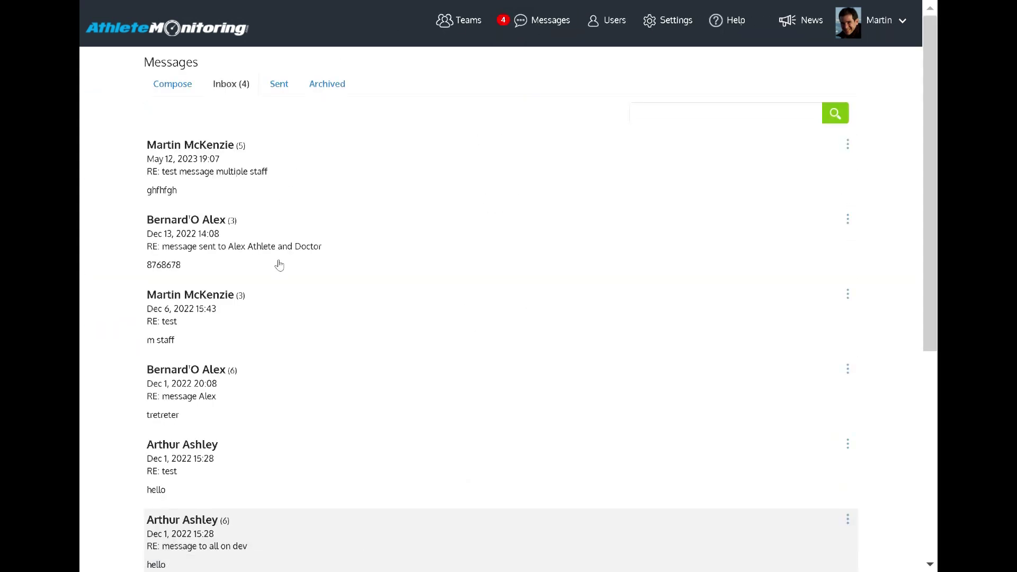
click(211, 163)
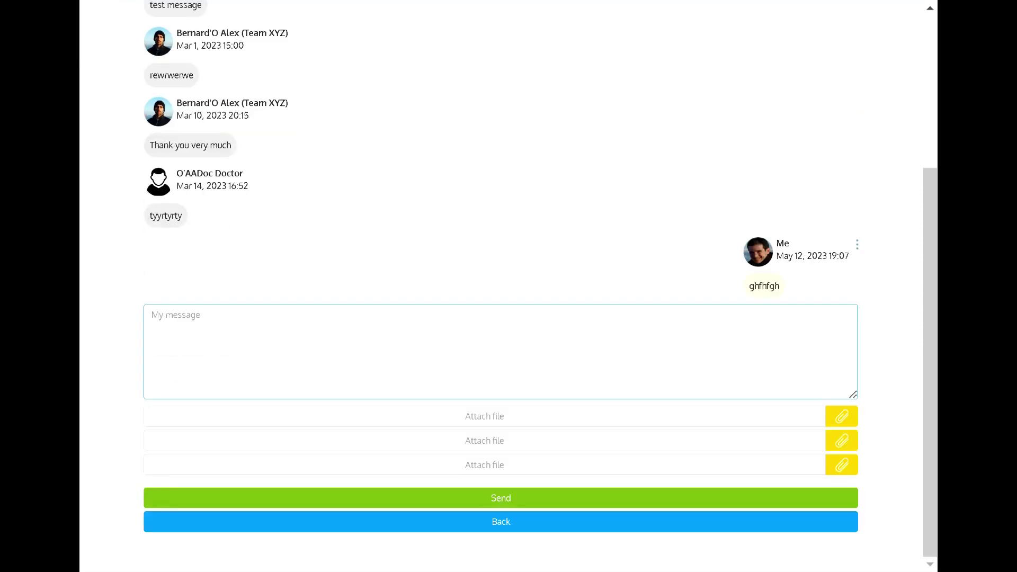
click(436, 501)
scroll(394, 439, up, 2)
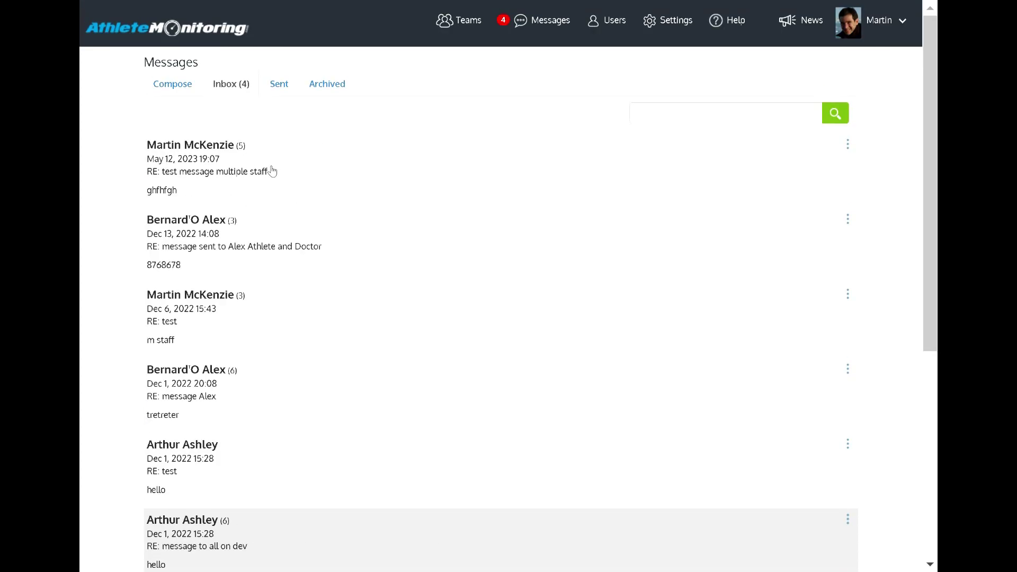
Step: Try addressing a new message to AA Team and its first listed staff member without sending it
click(161, 88)
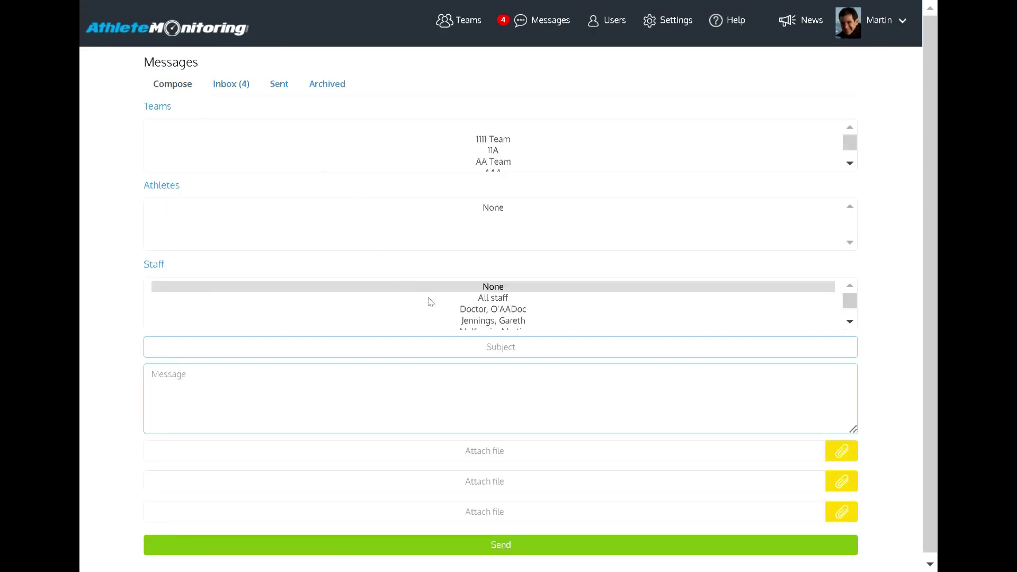
click(483, 160)
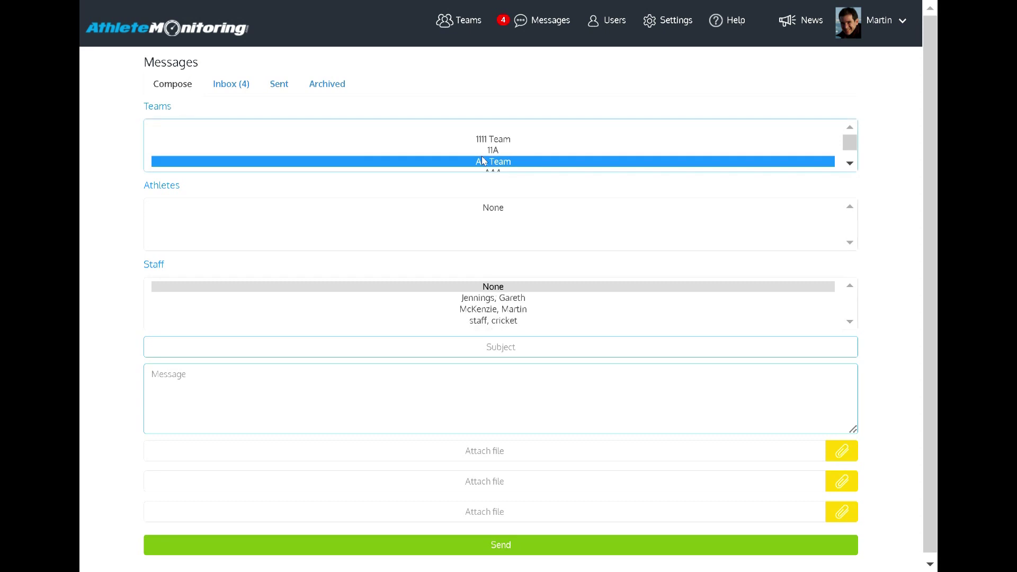
click(495, 300)
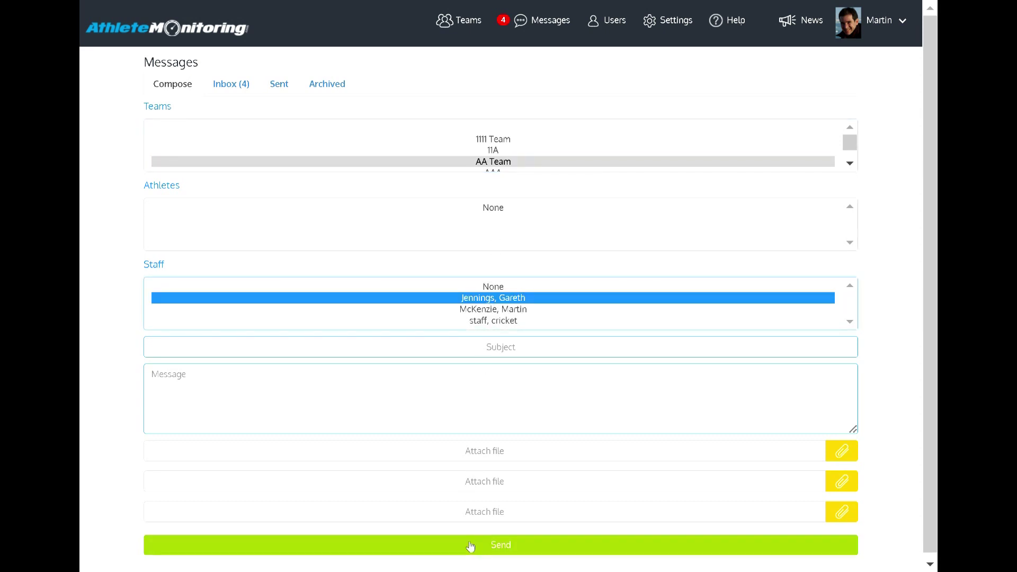
Step: Review the latest sent conversation, return to the sent list, and show the available actions for the "App is closed" message
click(277, 84)
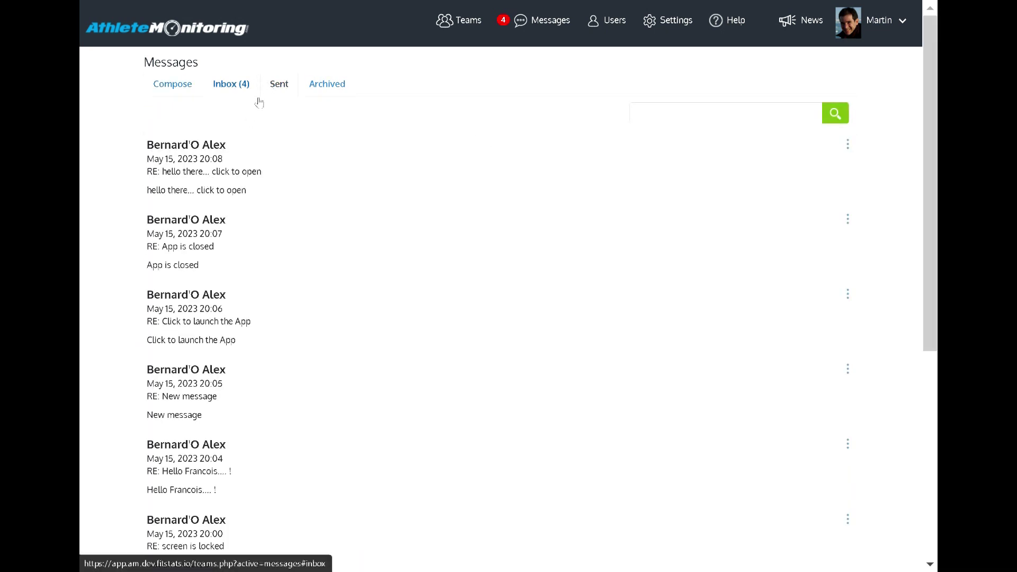
click(229, 176)
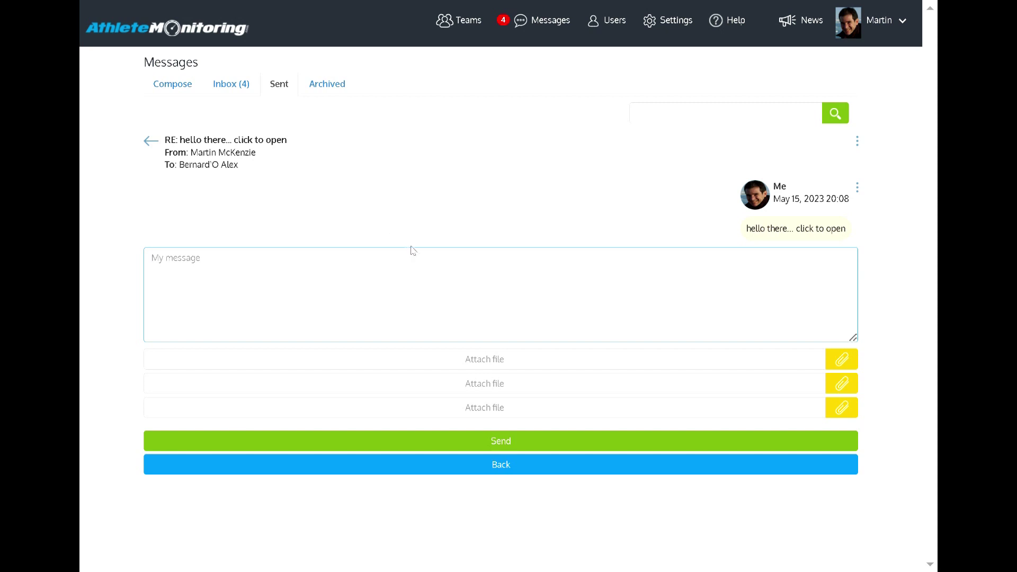
click(150, 141)
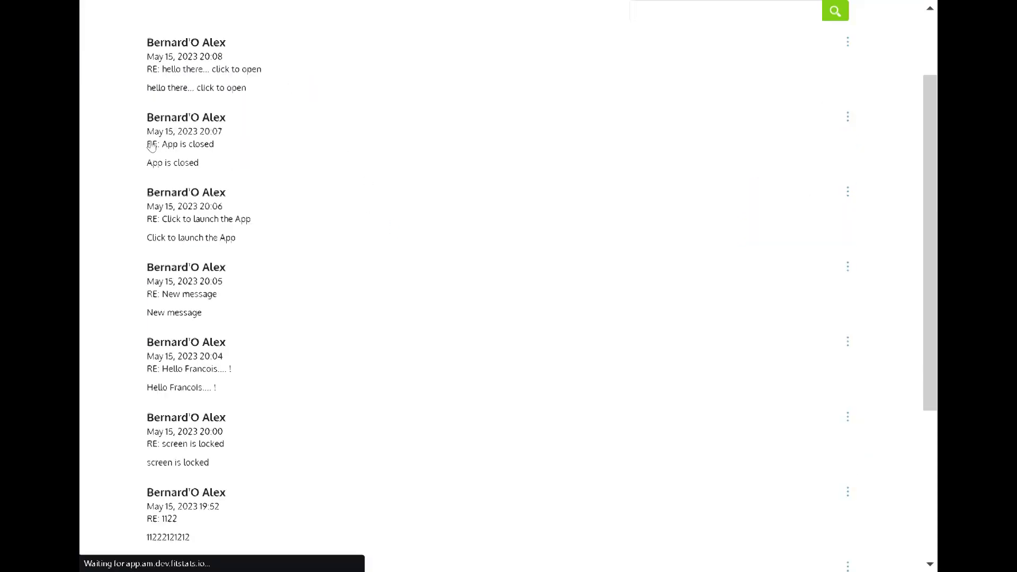
click(848, 117)
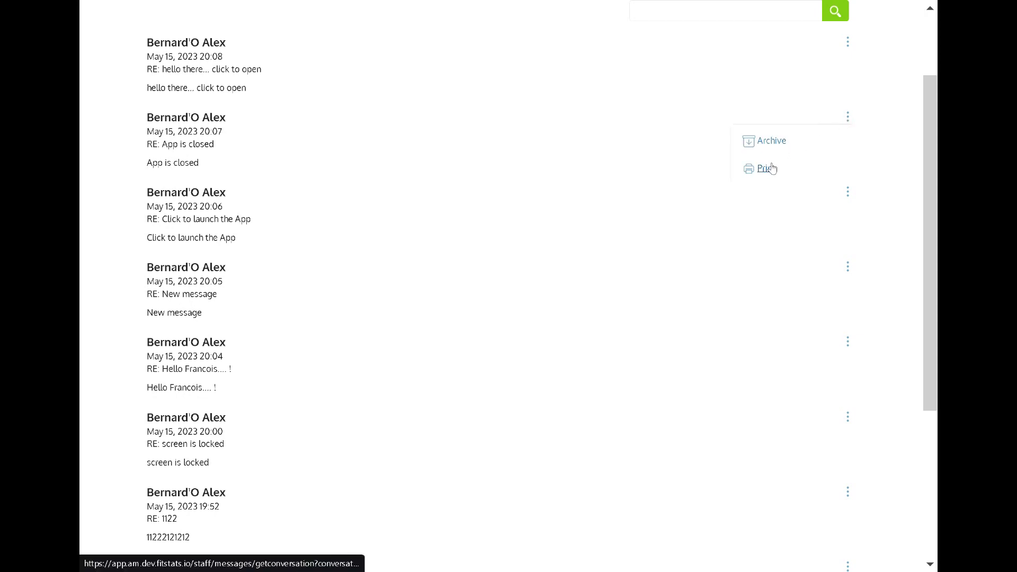
Step: View the archived messages and show the available actions for the AM-2881 conversation
scroll(767, 169, up, 2)
click(348, 85)
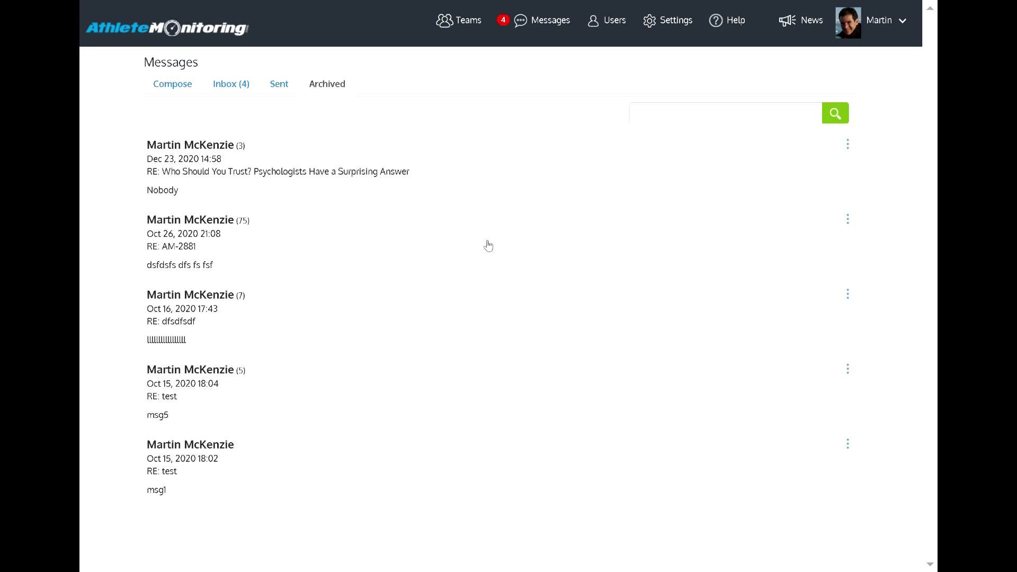
click(847, 220)
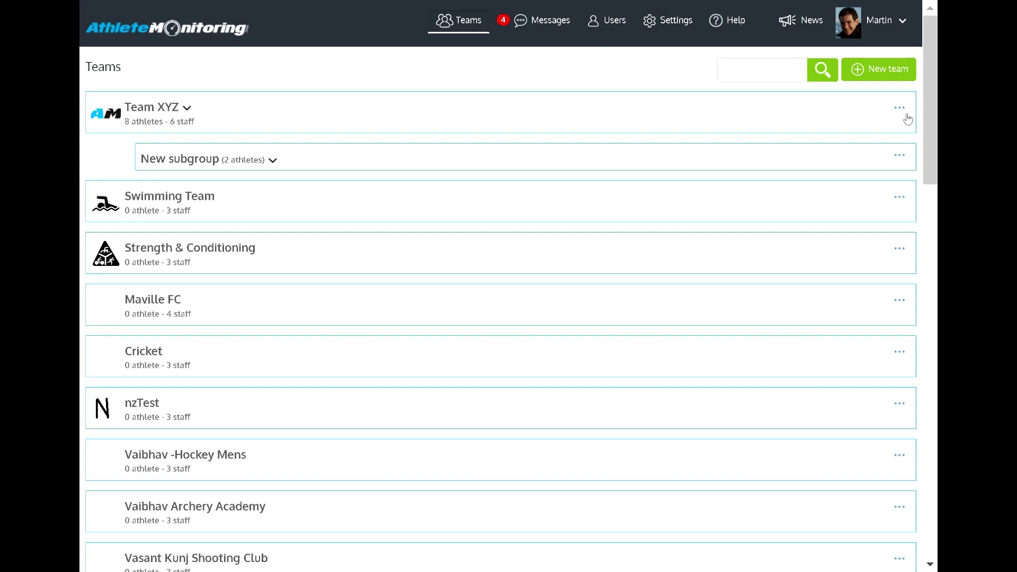
Step: Open the team settings for Team XYZ and expand the General section
click(900, 108)
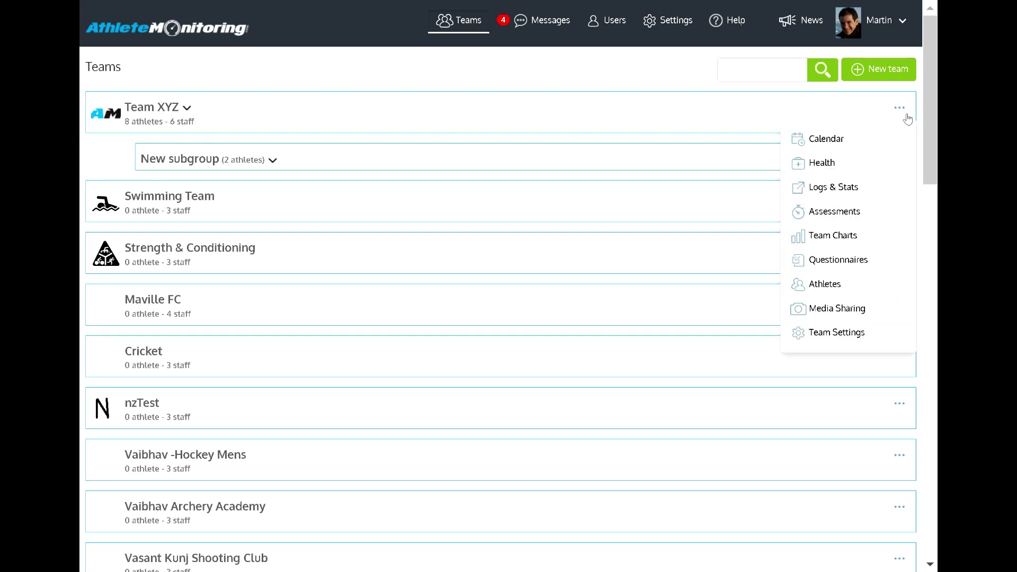
click(828, 333)
click(558, 186)
click(558, 186)
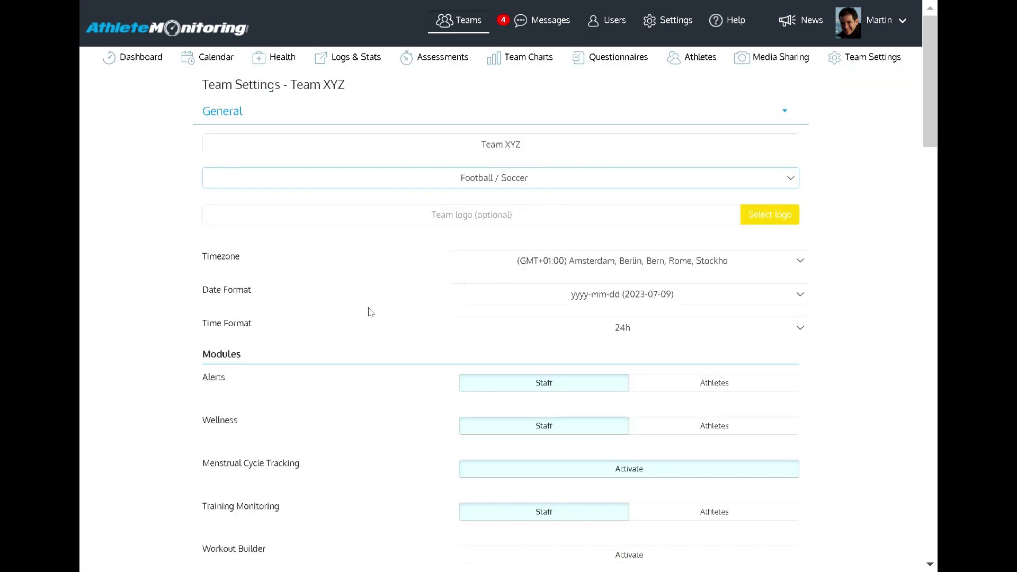
Step: Enable the Alerts module for athletes in the team's general settings
scroll(371, 312, down, 3)
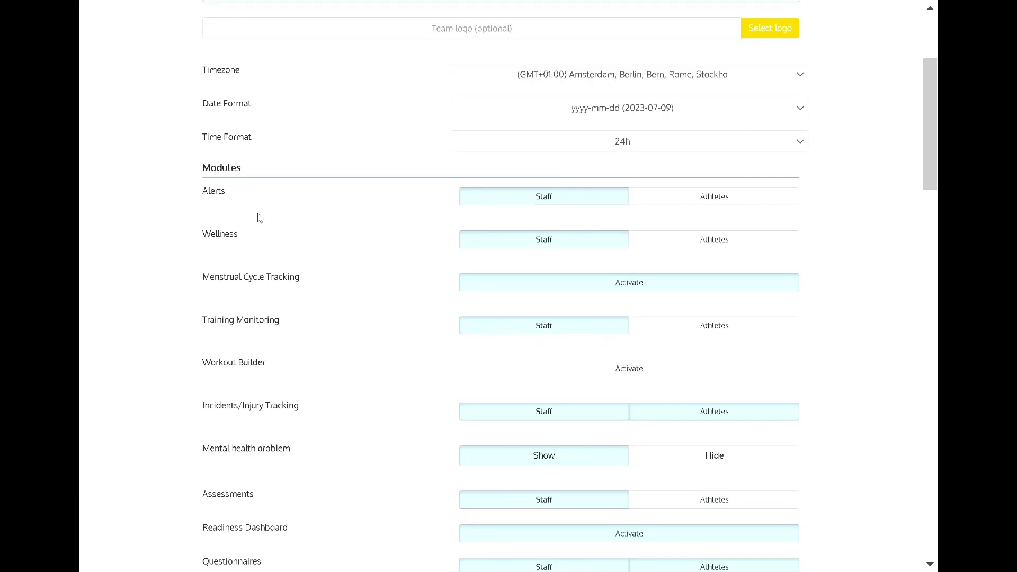
click(740, 197)
click(686, 204)
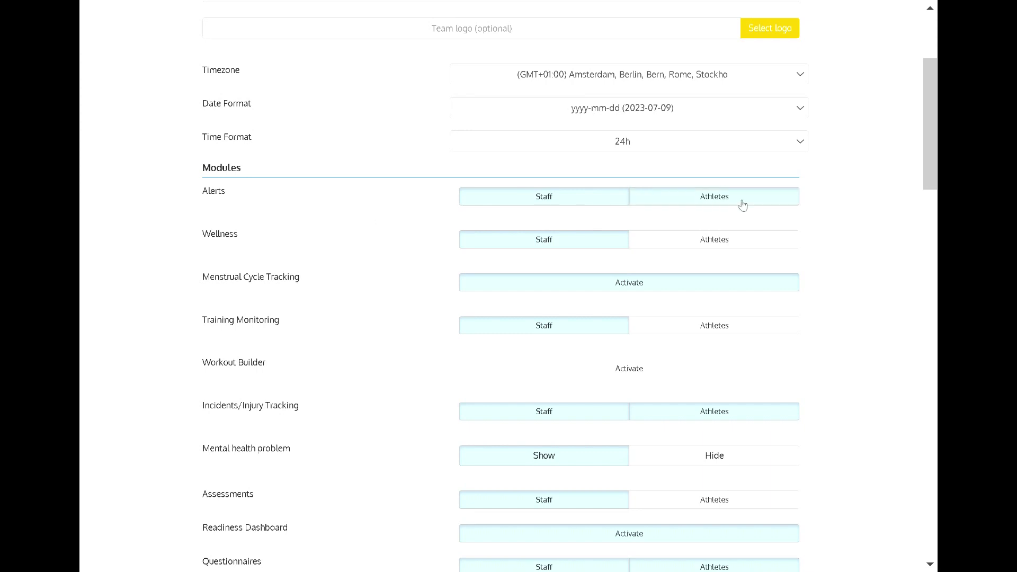
Step: Activate the STATSports integrations for APEX and SONRA, leaving the STATSports Team Id blank
scroll(375, 141, down, 10)
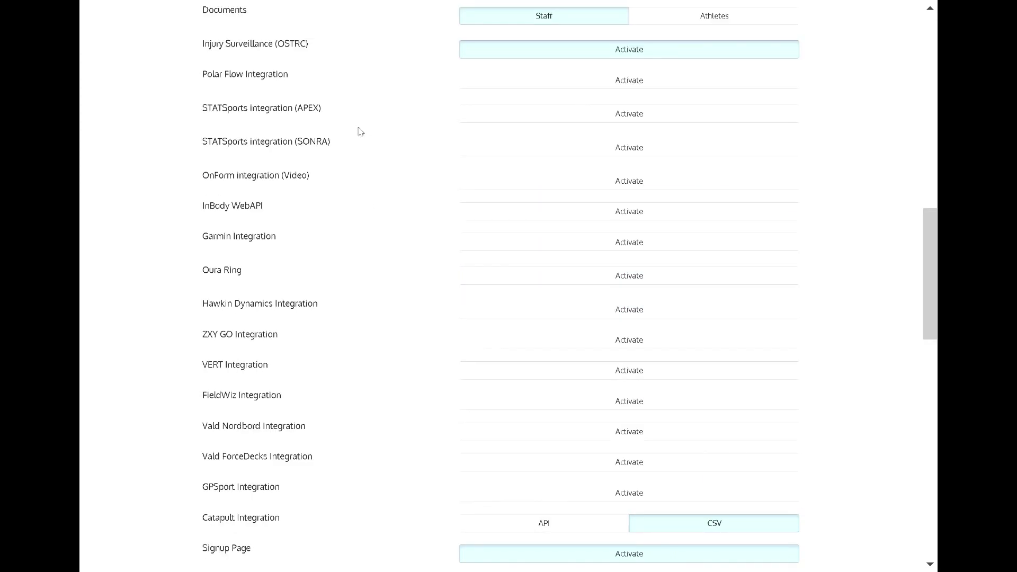
click(524, 121)
click(556, 143)
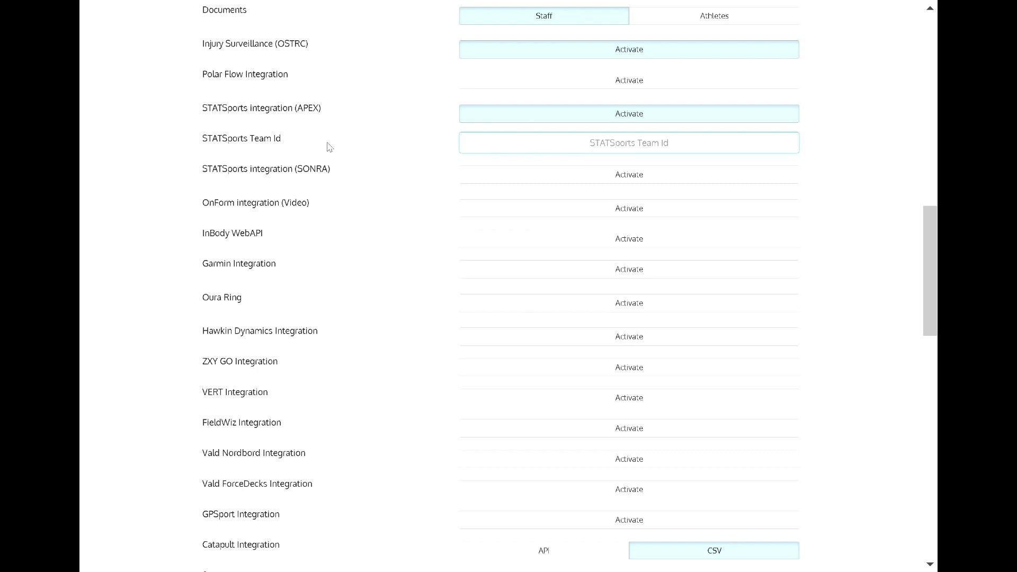
click(493, 180)
Step: Set anonymous reporting to Yes and allowing athletes to view reports to No
scroll(493, 182, down, 8)
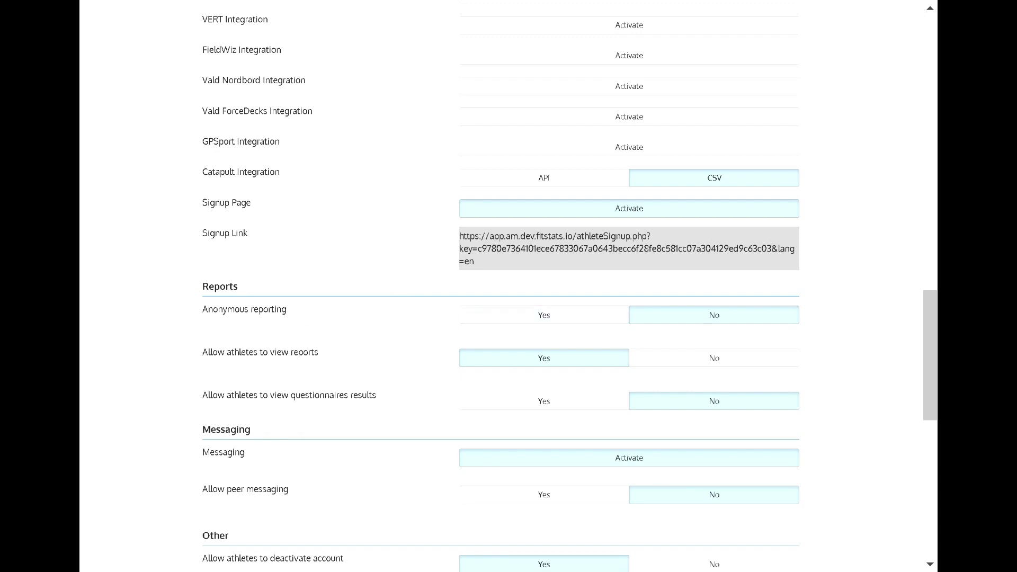
click(470, 316)
drag(235, 352, 281, 354)
click(698, 363)
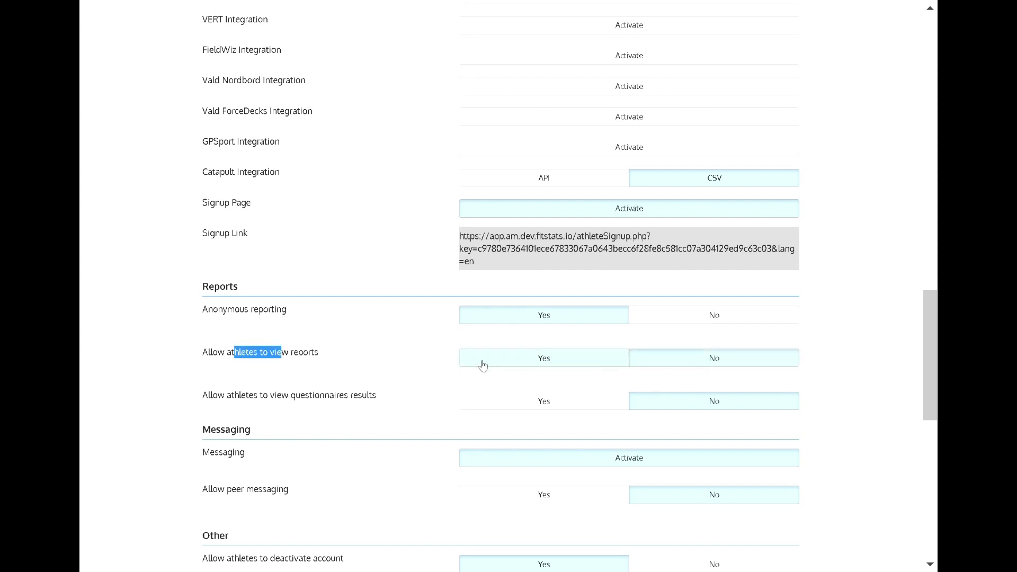
Step: Expand the Subgroups settings, review which athletes belong to New subgroup, and collapse the section
scroll(277, 291, down, 5)
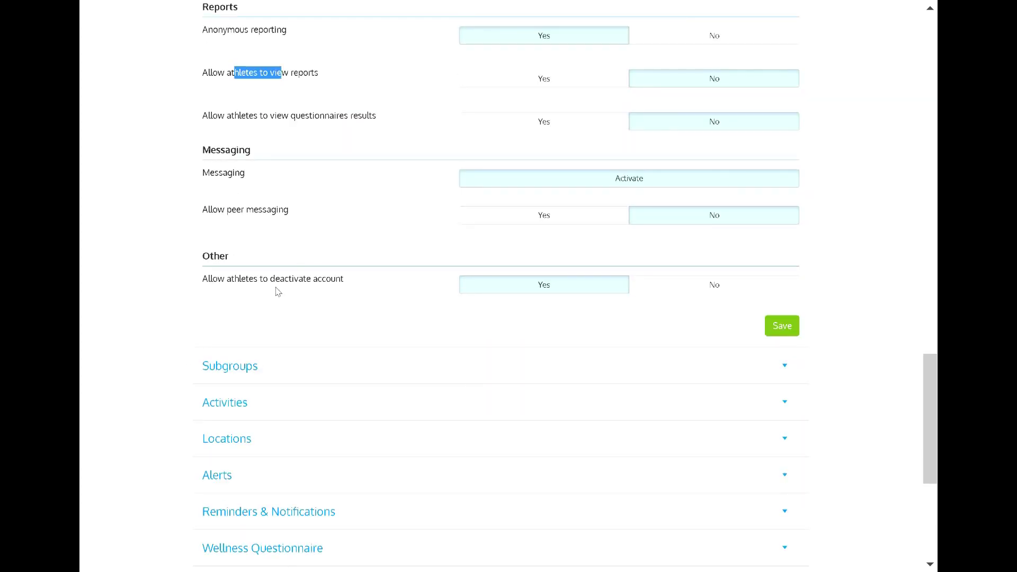
scroll(277, 291, down, 3)
click(250, 196)
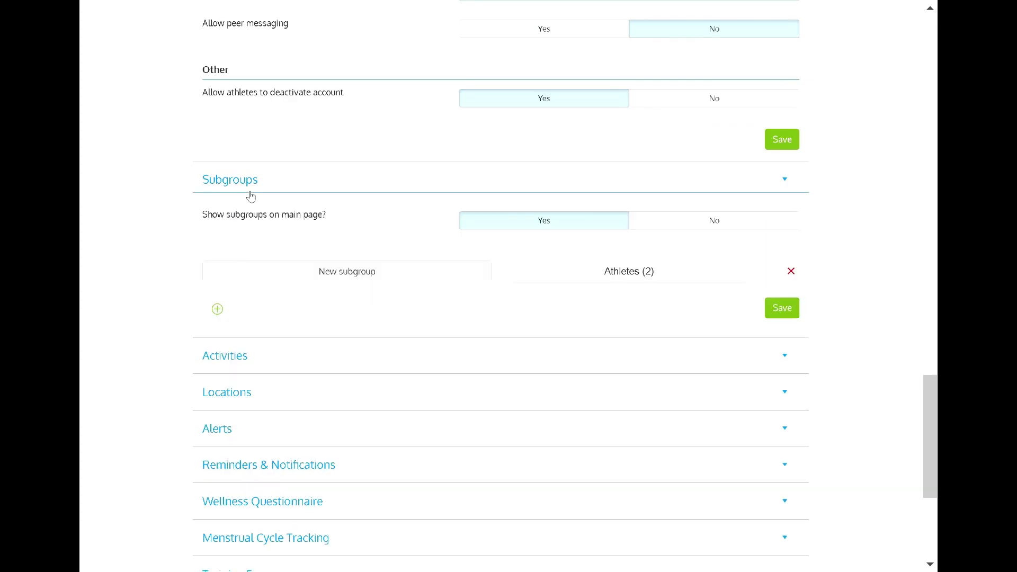
click(606, 265)
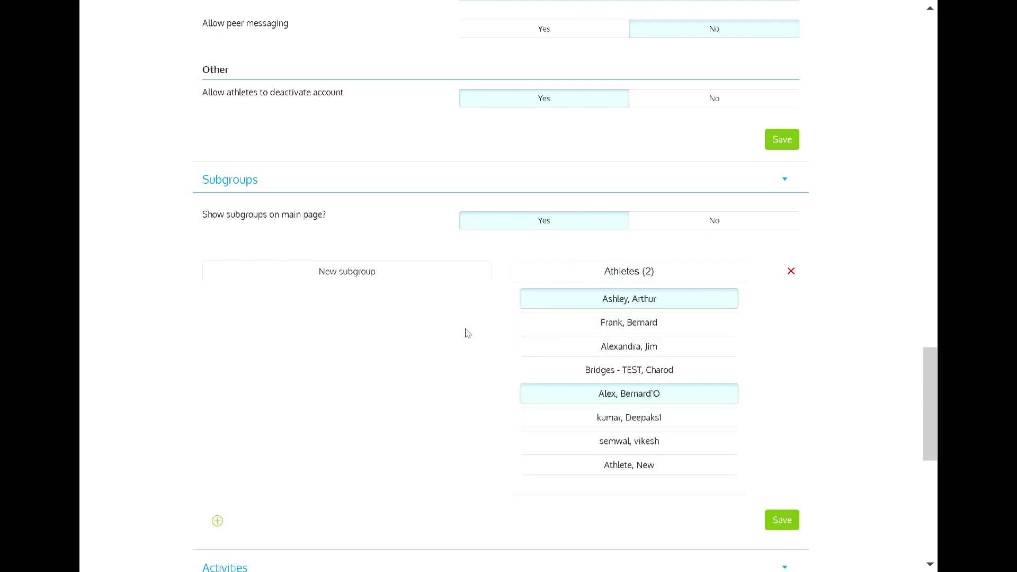
click(245, 183)
Step: Expand the Conditioning category under Activities and activate Long duration intervals>1min (Aerobic) and Short duration high intensity intervals
click(231, 222)
scroll(461, 262, down, 1)
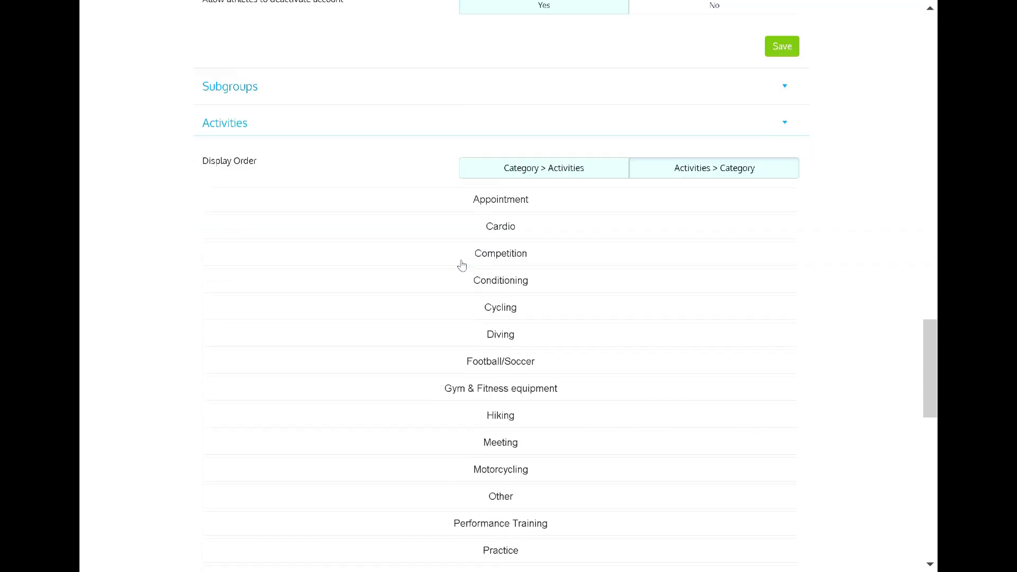
click(498, 280)
click(500, 393)
click(503, 418)
Step: Try activating Small sided games, Speed and Speed Endurance, deactivate them again, and toggle the Intermittent activity
click(509, 435)
click(508, 456)
click(507, 473)
click(509, 474)
click(509, 455)
click(509, 435)
click(475, 493)
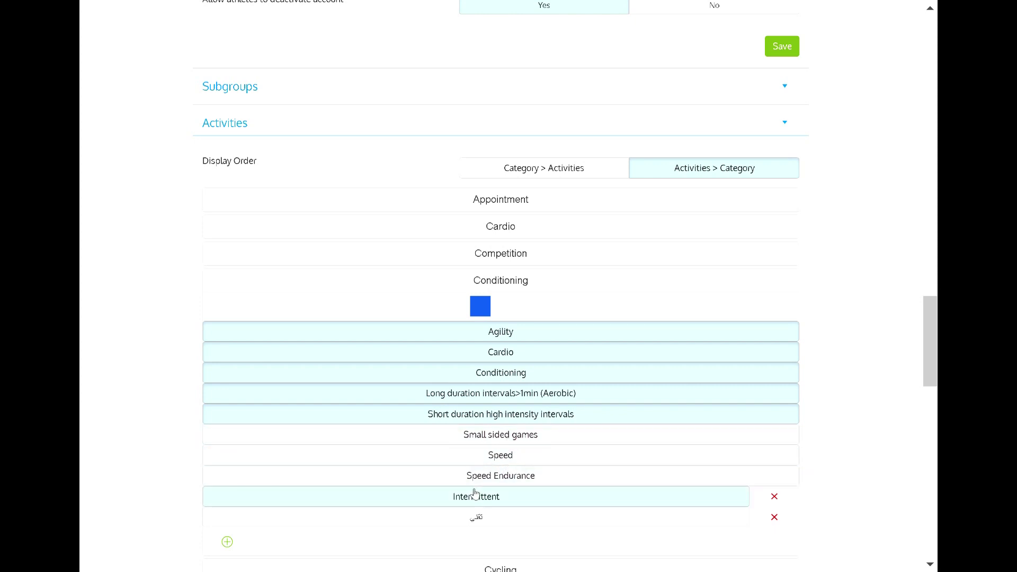
Step: Open and cancel the new activity form for Conditioning, view the category's colour picker, and collapse Activities
click(226, 541)
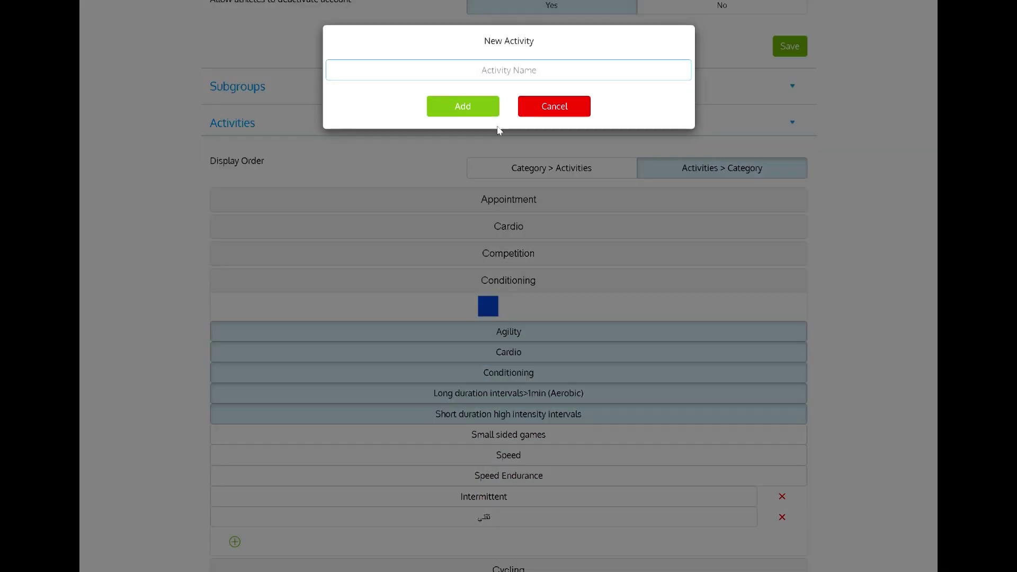
click(551, 107)
click(477, 305)
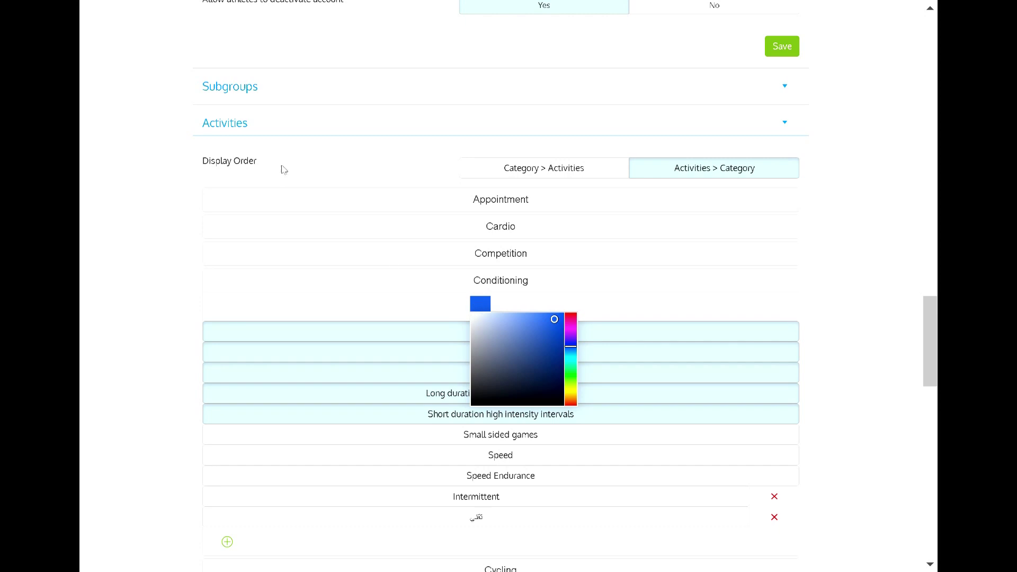
click(249, 127)
Step: Expand the Locations settings and activate the test location for the team
click(228, 158)
click(413, 286)
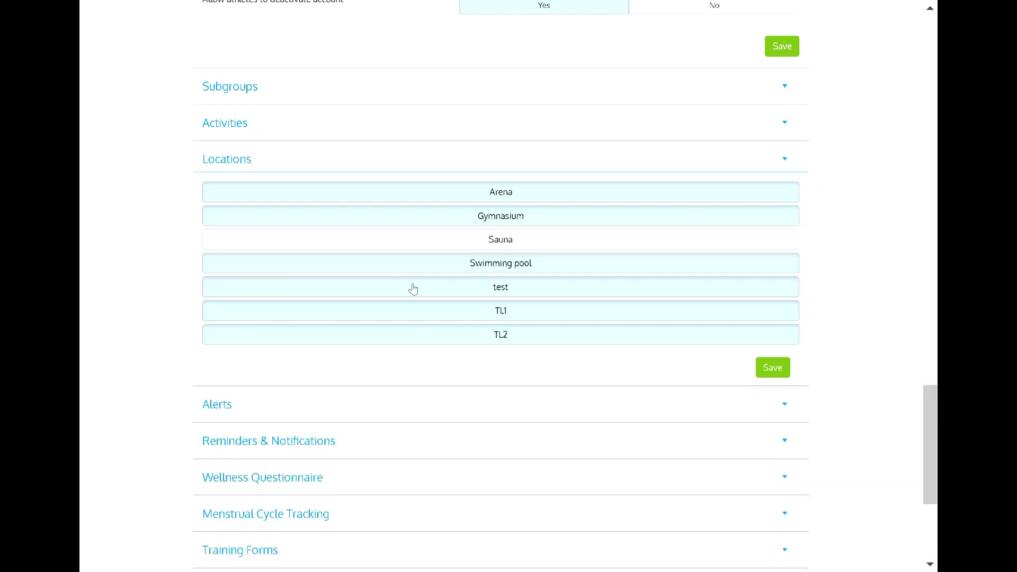
Step: Collapse Locations, expand Alerts, and select the first three listed people as alert summary recipients
click(231, 163)
click(223, 195)
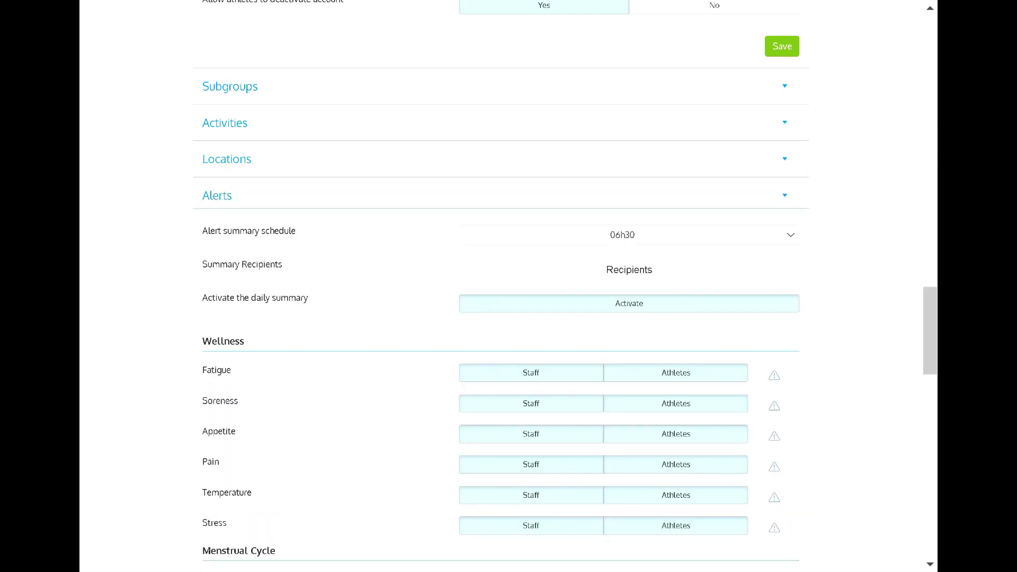
click(567, 278)
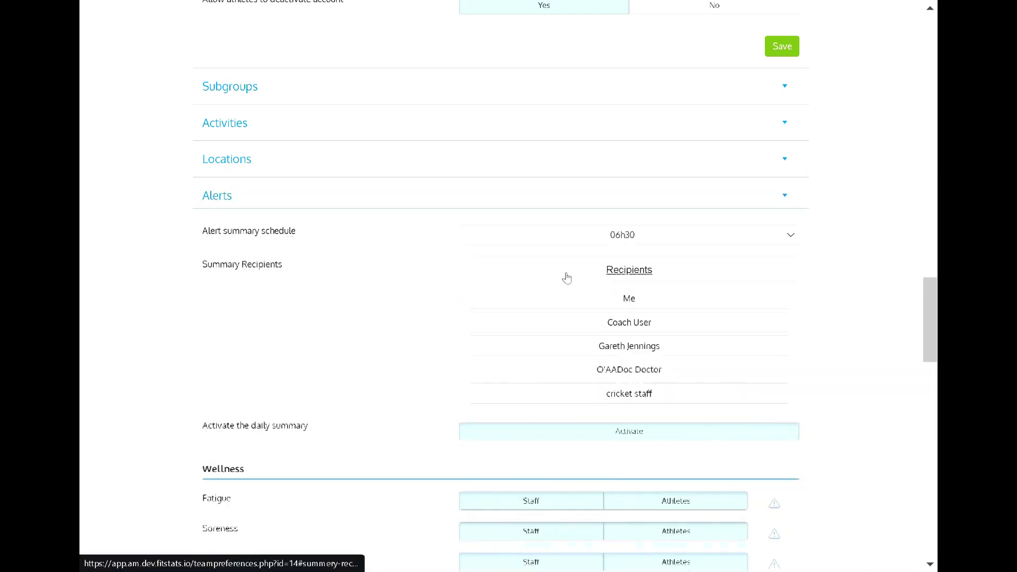
click(574, 296)
click(596, 324)
click(597, 347)
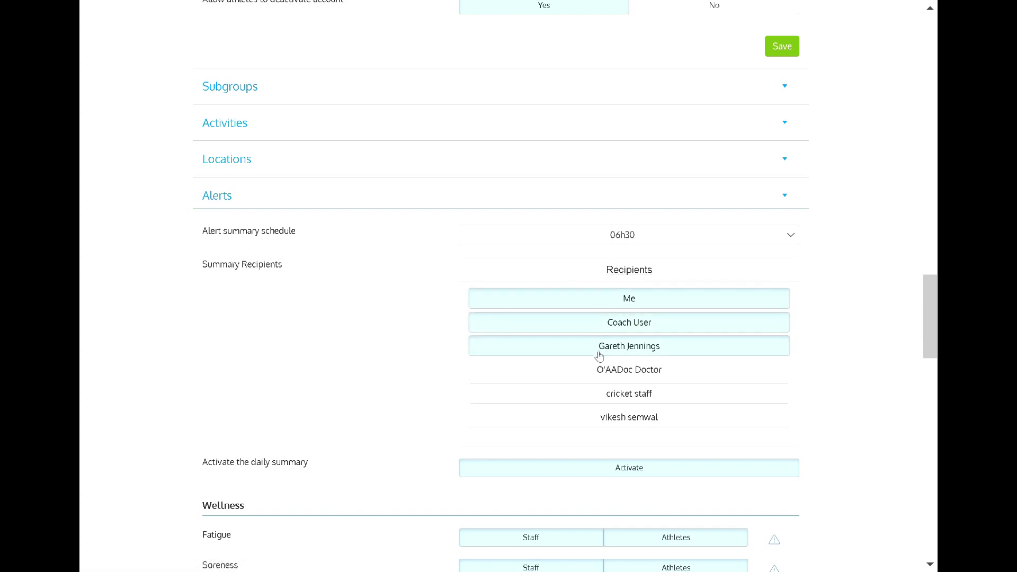
click(615, 270)
Step: View the alert summary schedule times, deactivate the daily summary, and toggle the Fatigue alert for Staff and Athletes
click(623, 242)
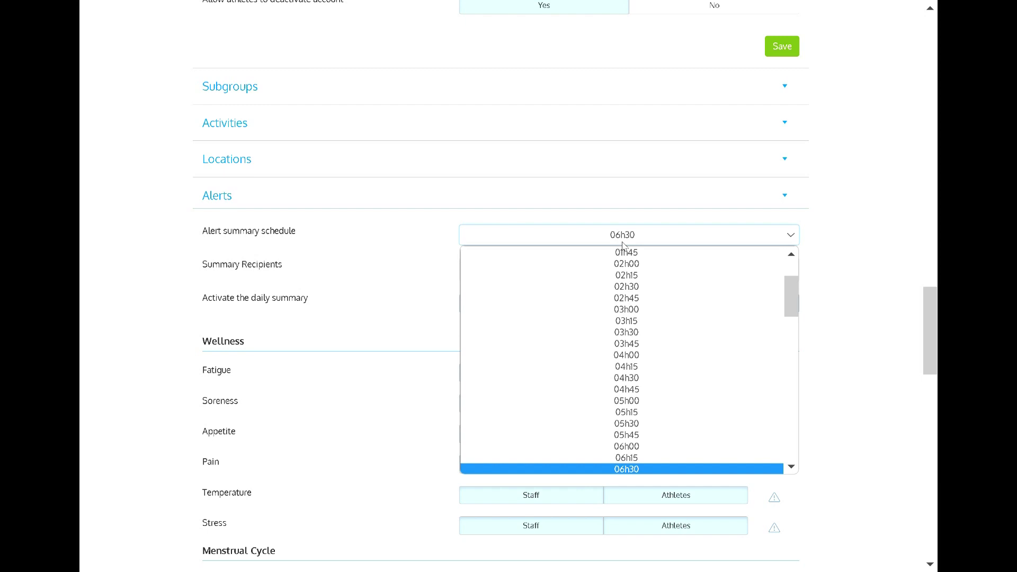
click(623, 244)
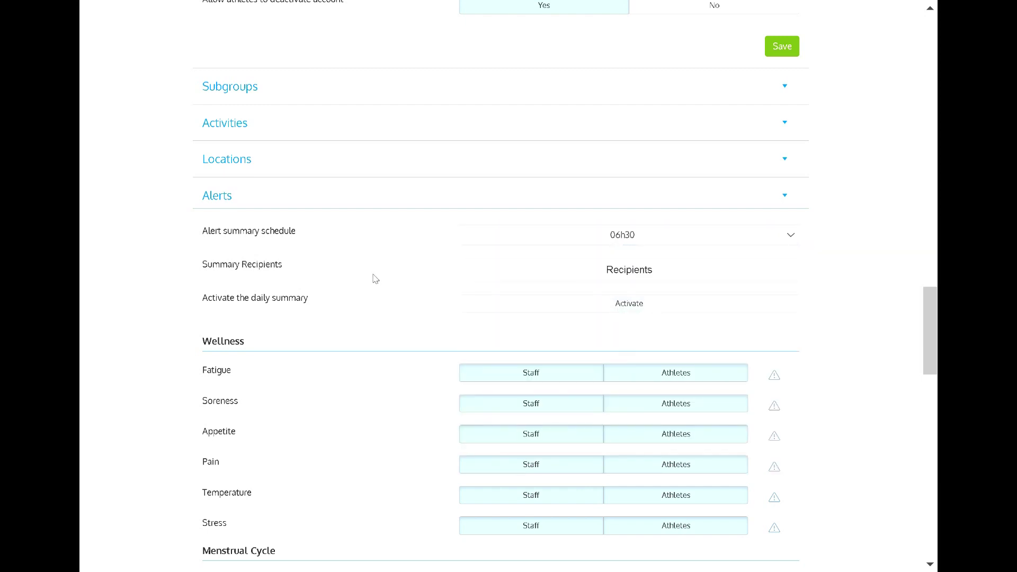
scroll(683, 204, down, 3)
click(671, 191)
click(545, 193)
click(496, 193)
click(674, 196)
click(675, 194)
Step: Look through the Reminders & Notifications settings and view the Wellness questionnaire reminder template without changing it
scroll(772, 191, down, 10)
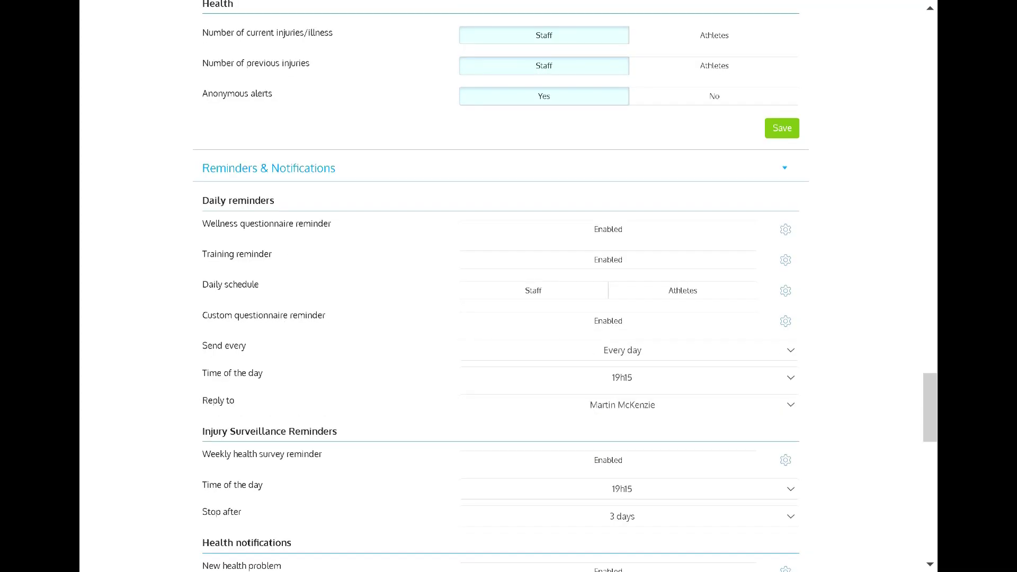
scroll(347, 245, down, 2)
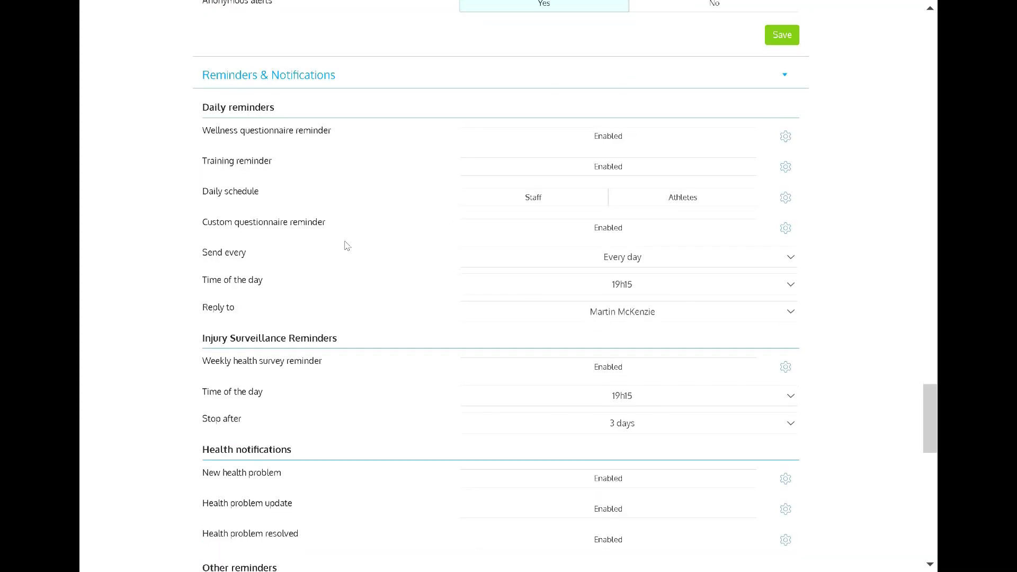
click(787, 137)
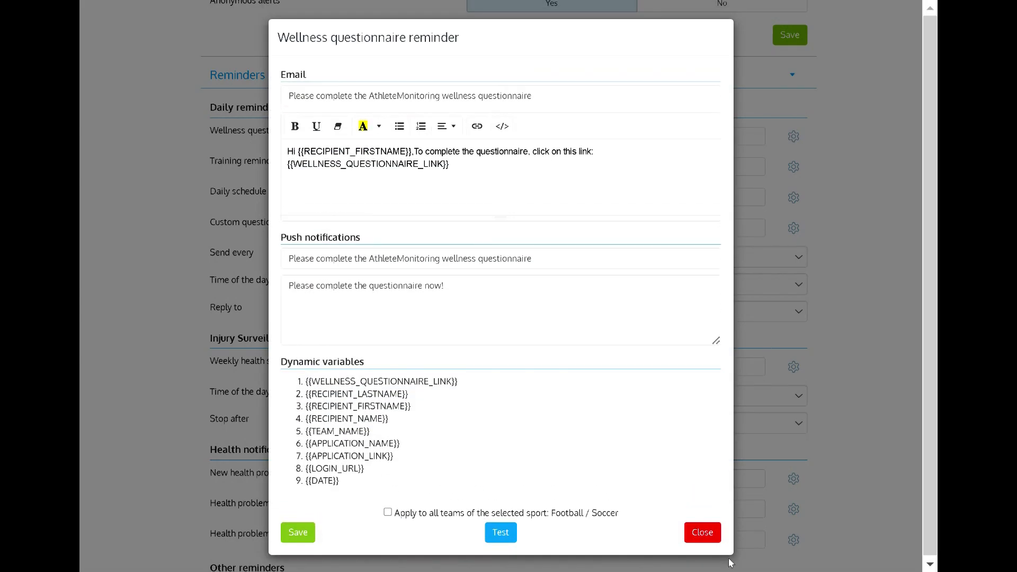
click(716, 534)
scroll(523, 359, down, 9)
scroll(526, 361, down, 8)
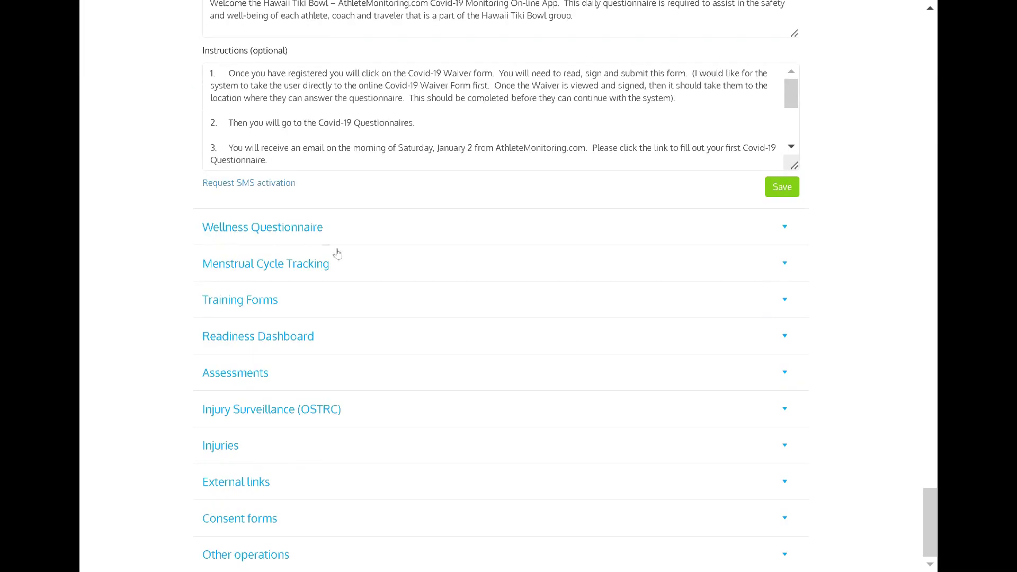
Step: Expand the Wellness Questionnaire settings and deactivate Automated Monitoring
click(316, 239)
scroll(316, 242, down, 2)
scroll(316, 242, down, 4)
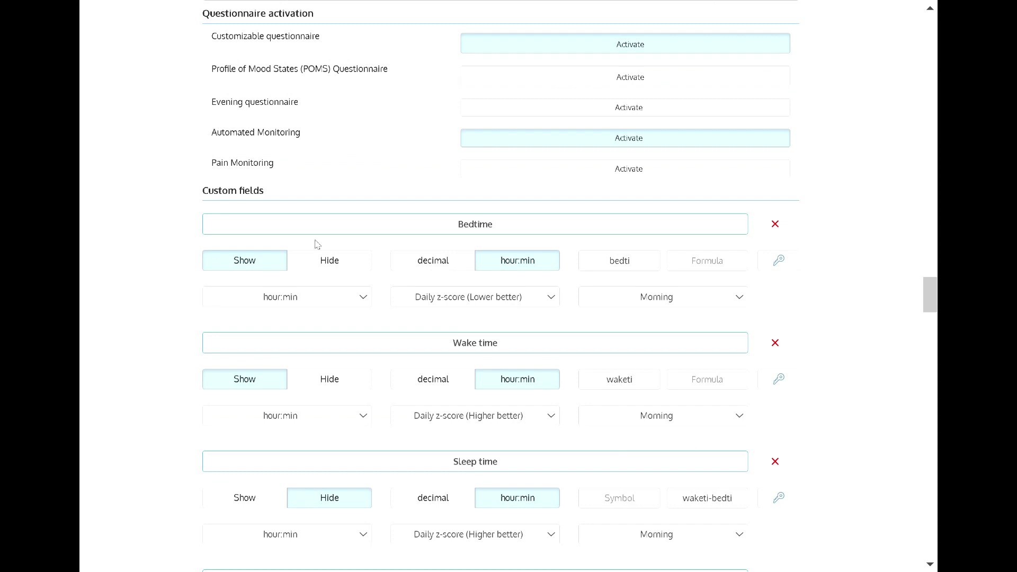
click(554, 141)
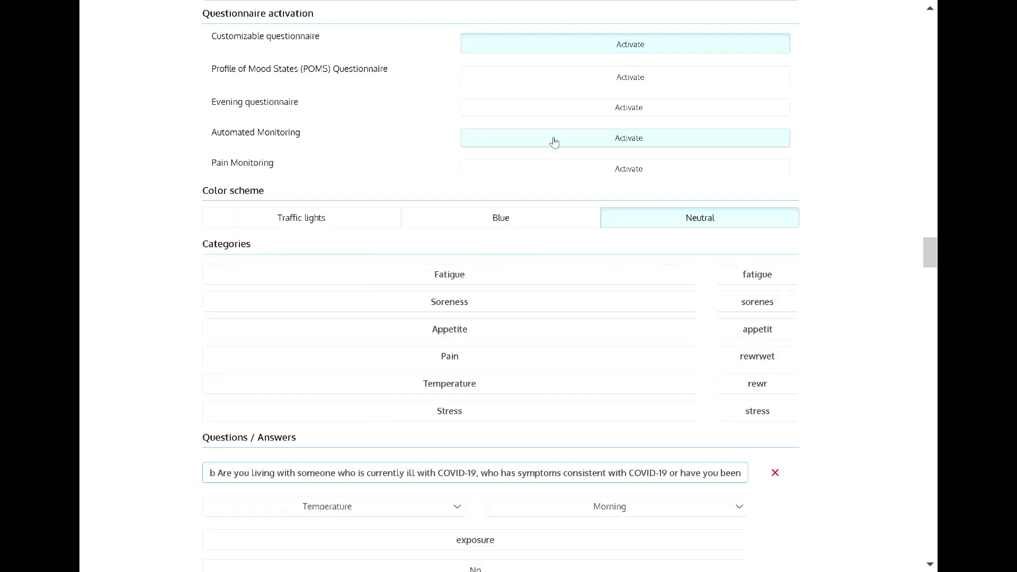
Step: Review the wellness questionnaire's categories and its questions and answers, down to the Custom fields section
double_click(467, 274)
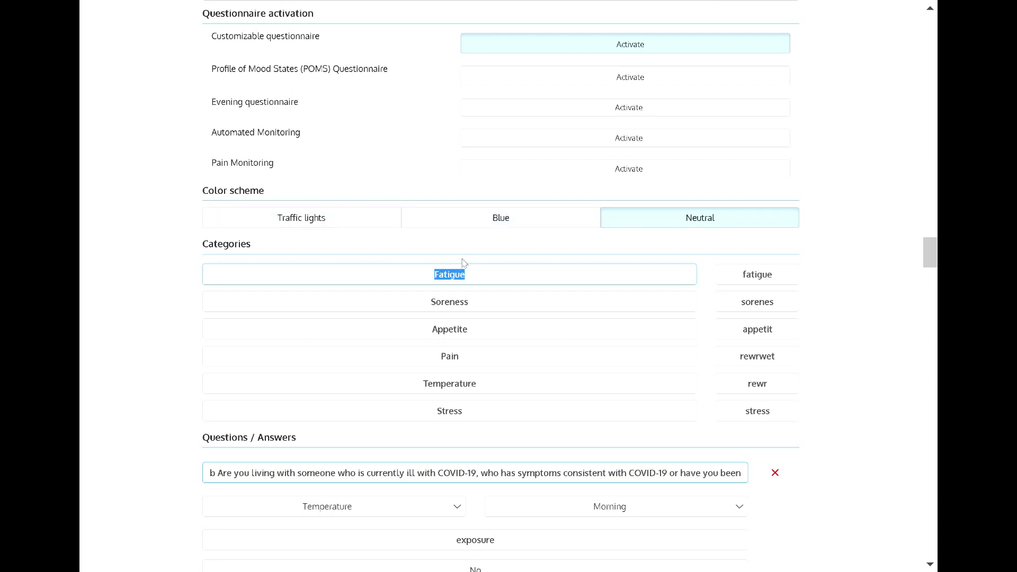
scroll(358, 286, down, 3)
click(358, 286)
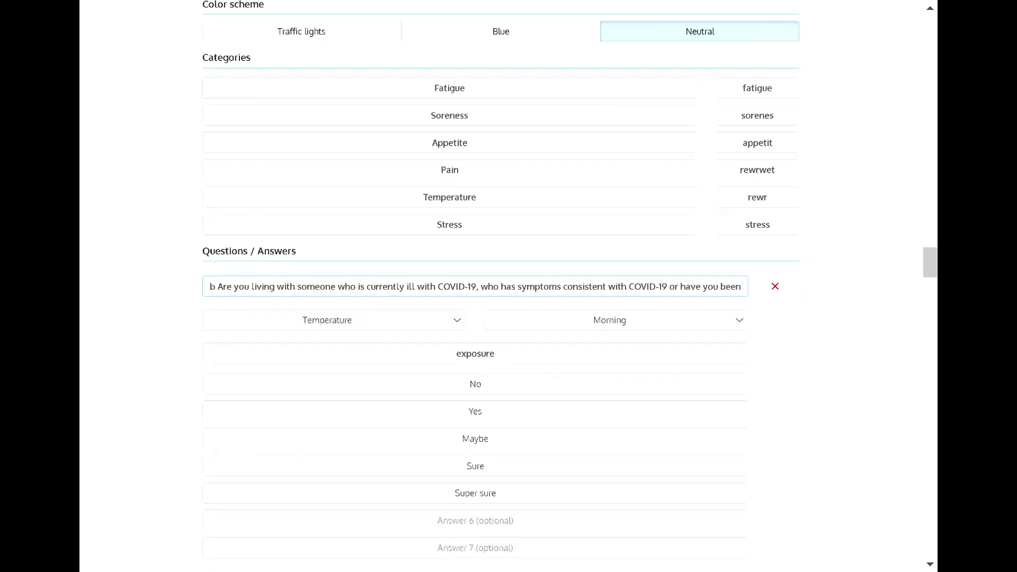
scroll(359, 286, down, 3)
scroll(475, 286, down, 15)
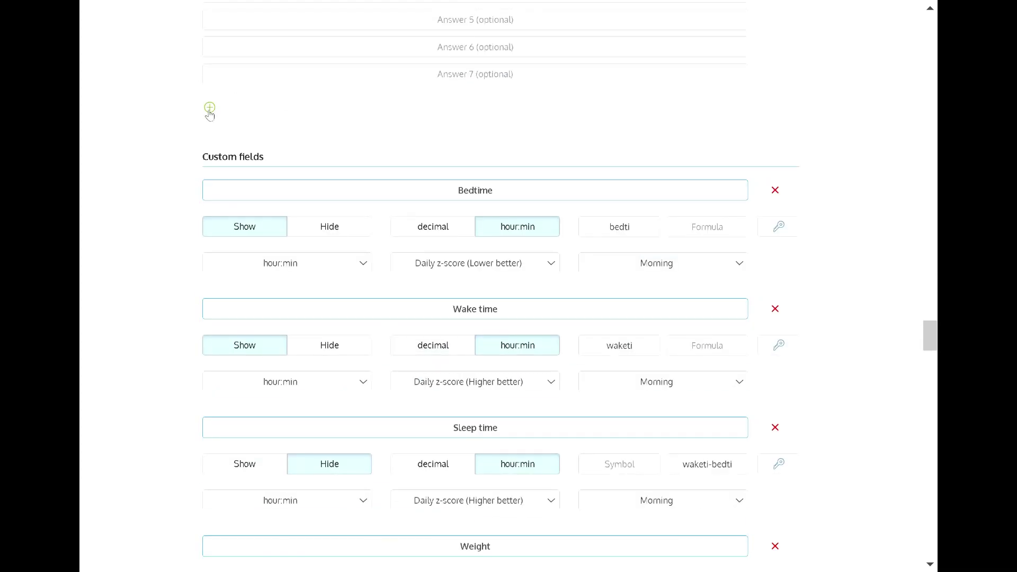
Step: Inspect the Bedtime custom field's name, alert options, unit choices and symbol
click(458, 190)
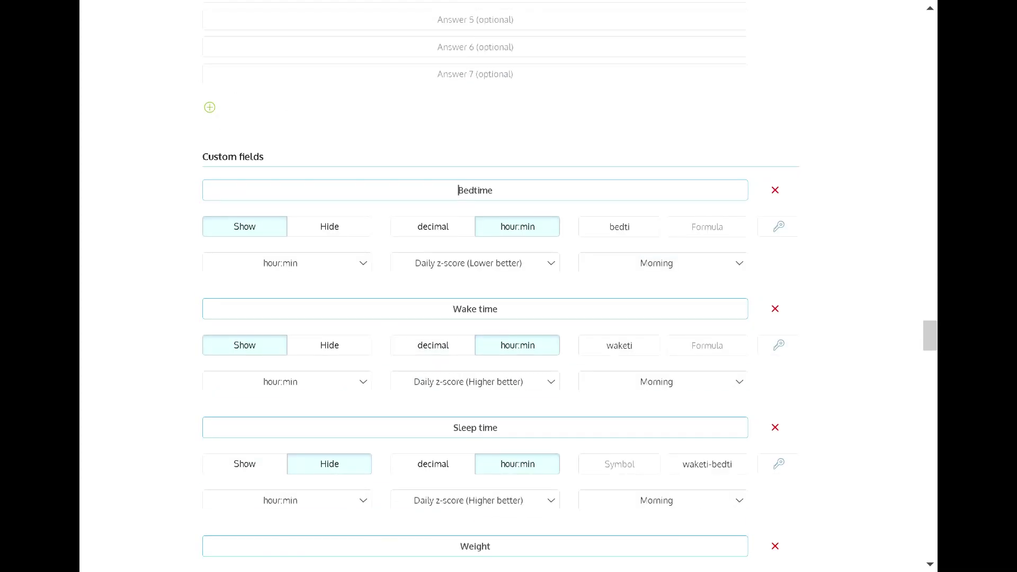
click(490, 261)
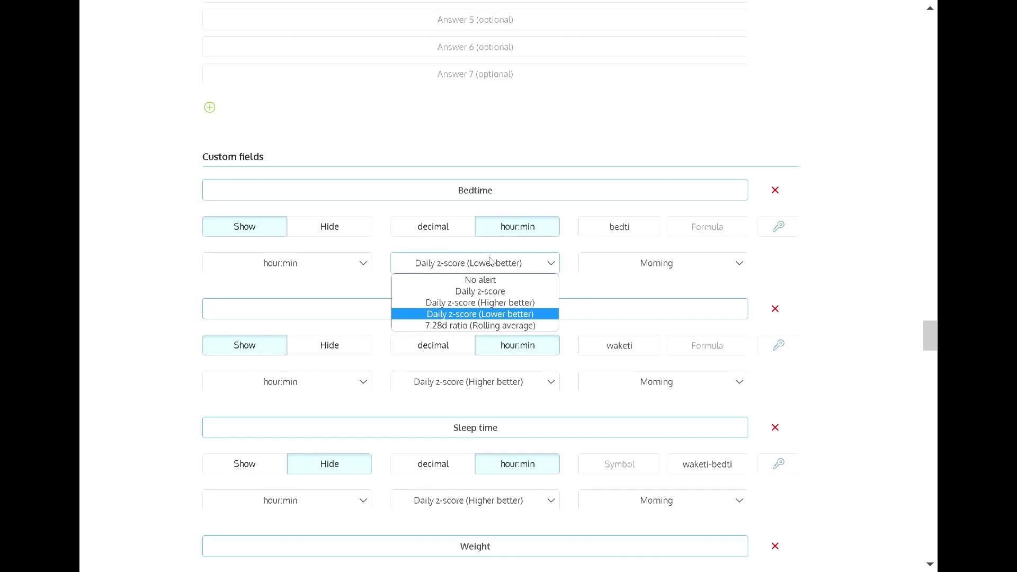
click(844, 283)
click(347, 262)
click(348, 266)
click(630, 227)
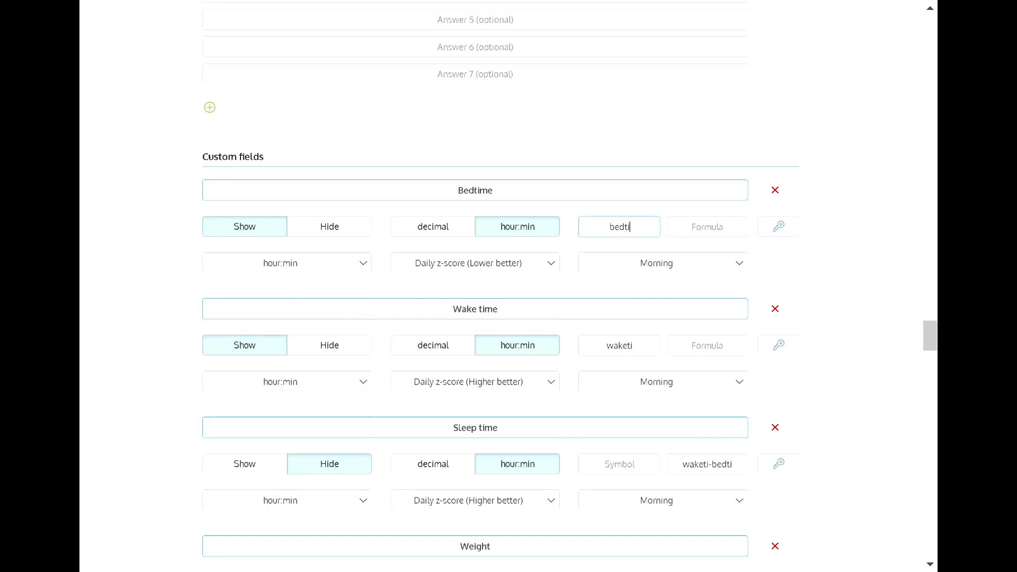
Step: Review the remaining wellness custom fields and the Menstrual Cycle Tracking bleeding, pain, symptoms and contraceptives entries
scroll(475, 286, down, 5)
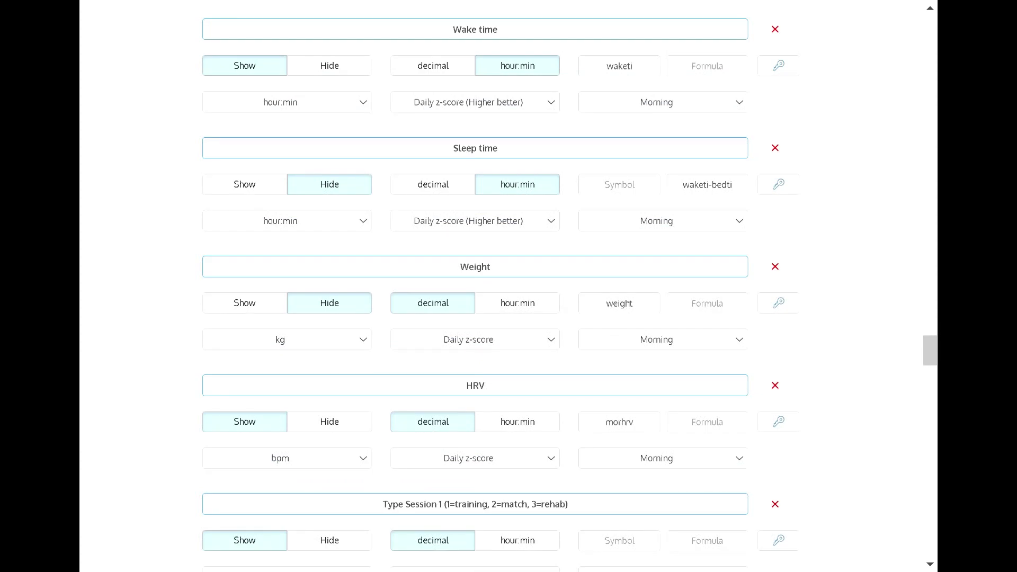
scroll(390, 289, down, 15)
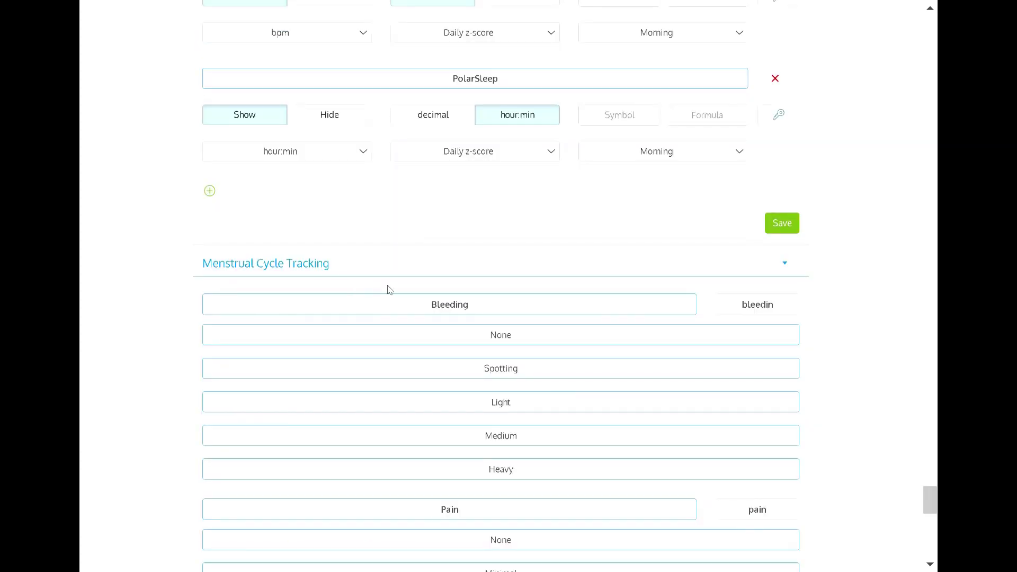
scroll(385, 287, down, 3)
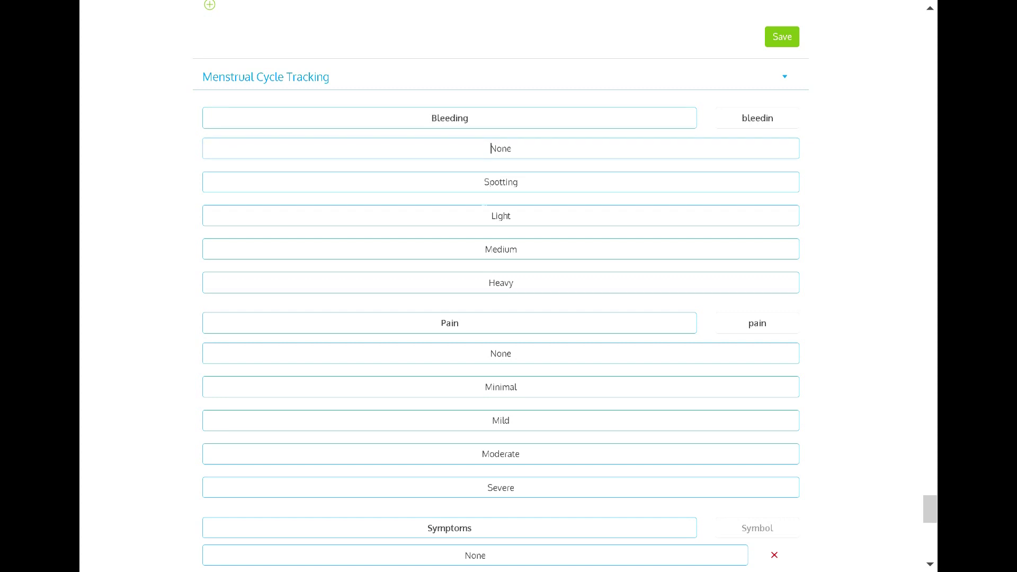
scroll(490, 149, down, 5)
scroll(501, 286, down, 3)
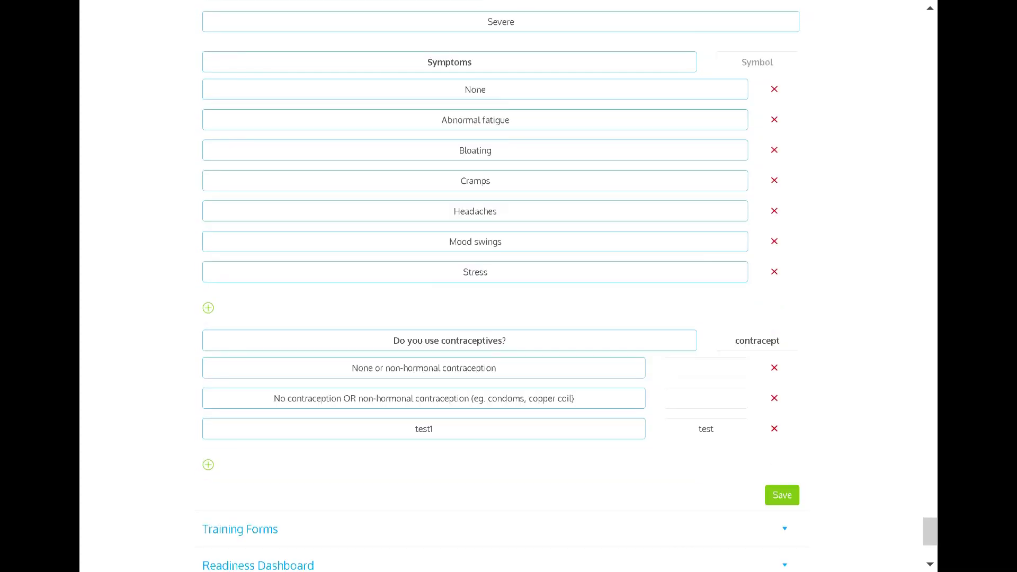
scroll(500, 286, down, 4)
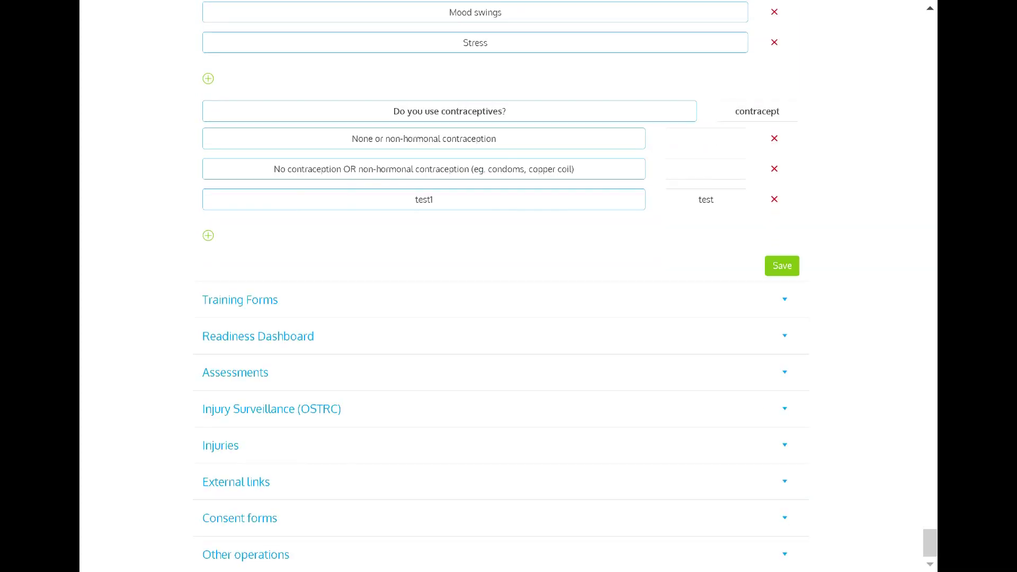
Step: Expand the Training Forms settings and review the session options and custom fields
click(218, 302)
scroll(216, 301, down, 5)
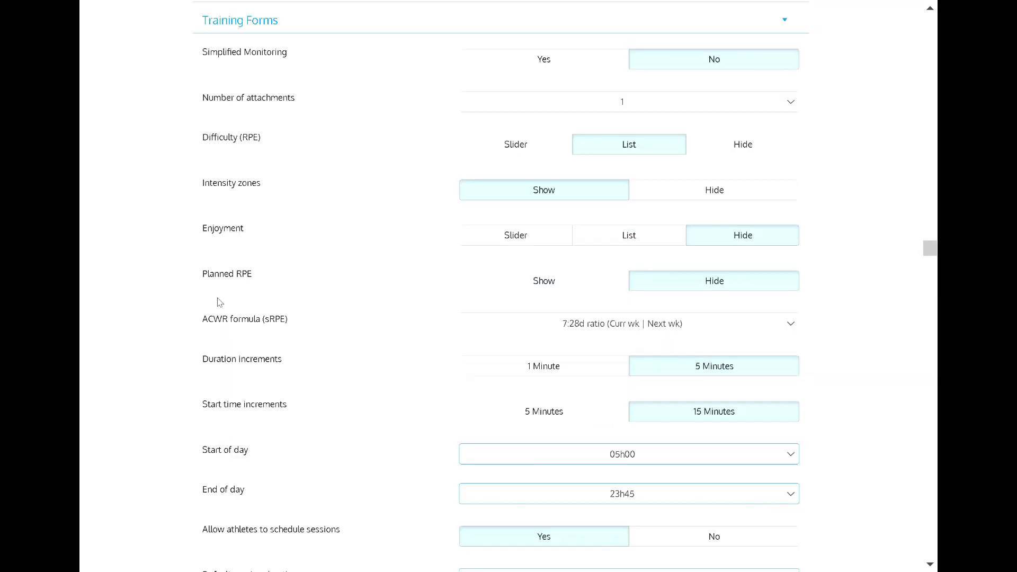
scroll(427, 199, down, 9)
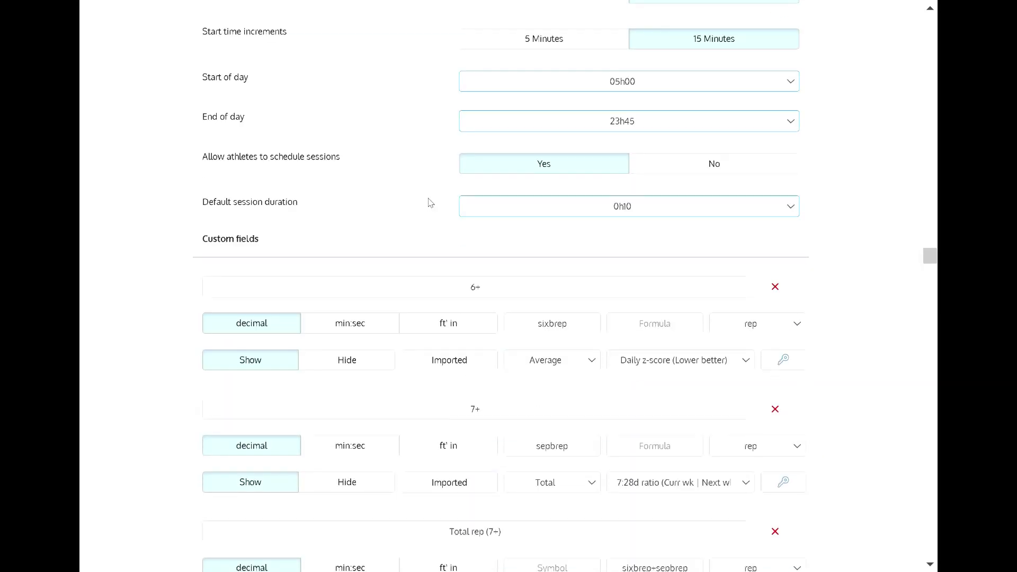
click(471, 194)
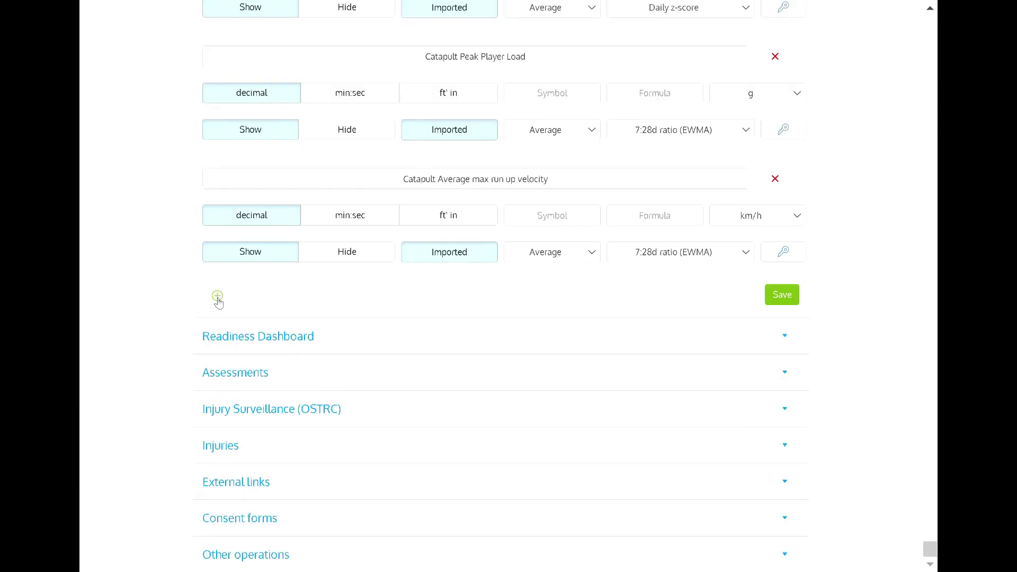
Step: Add a blank custom field to Training Forms and view its unit, calculation and alert options
click(217, 297)
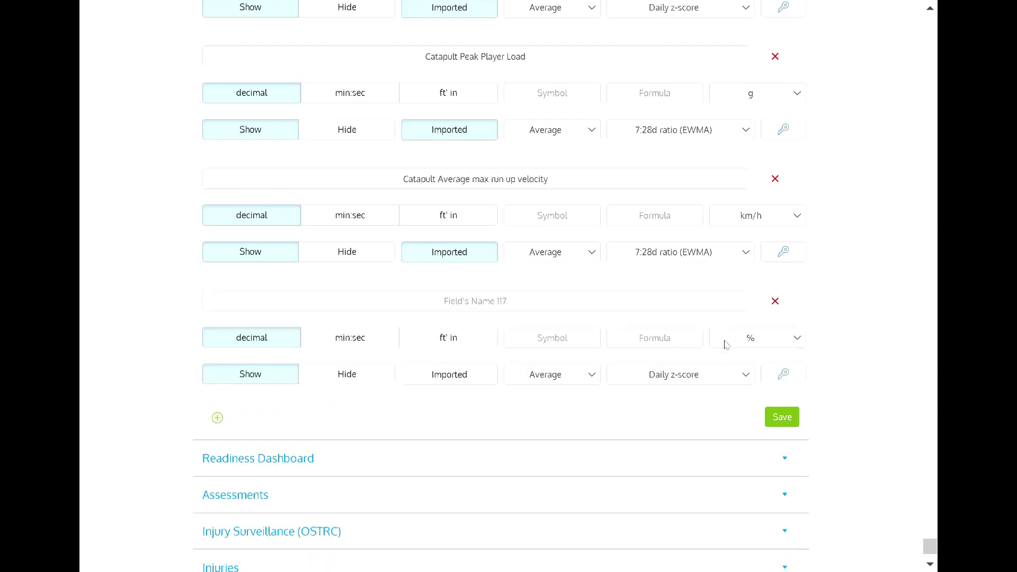
click(726, 346)
click(726, 345)
click(545, 377)
click(560, 377)
click(684, 377)
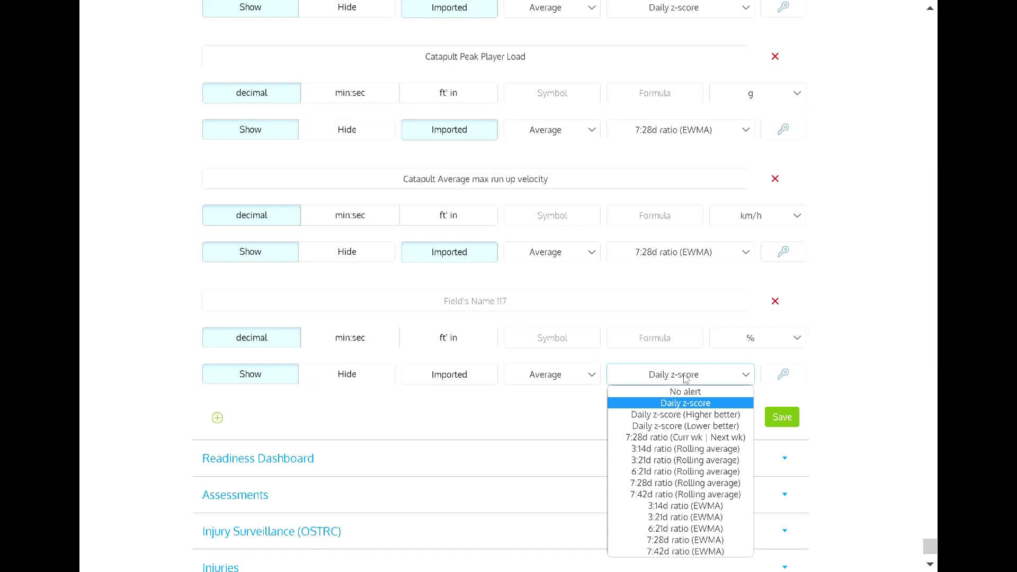
click(685, 377)
Step: Expand and review the Readiness Dashboard settings, and briefly open and collapse the Assessments section
click(311, 458)
scroll(311, 386, down, 5)
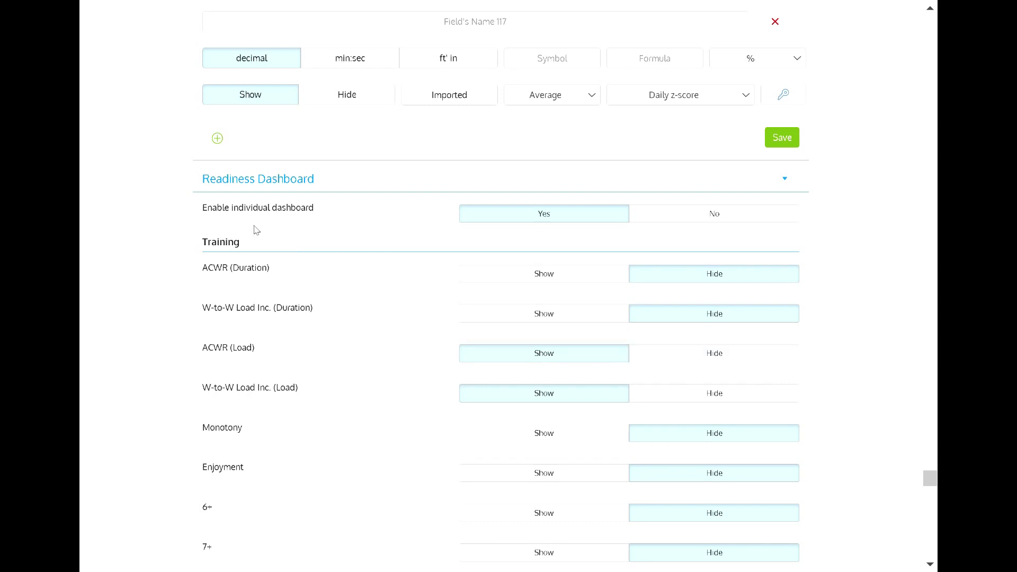
scroll(254, 233, down, 10)
scroll(226, 124, down, 2)
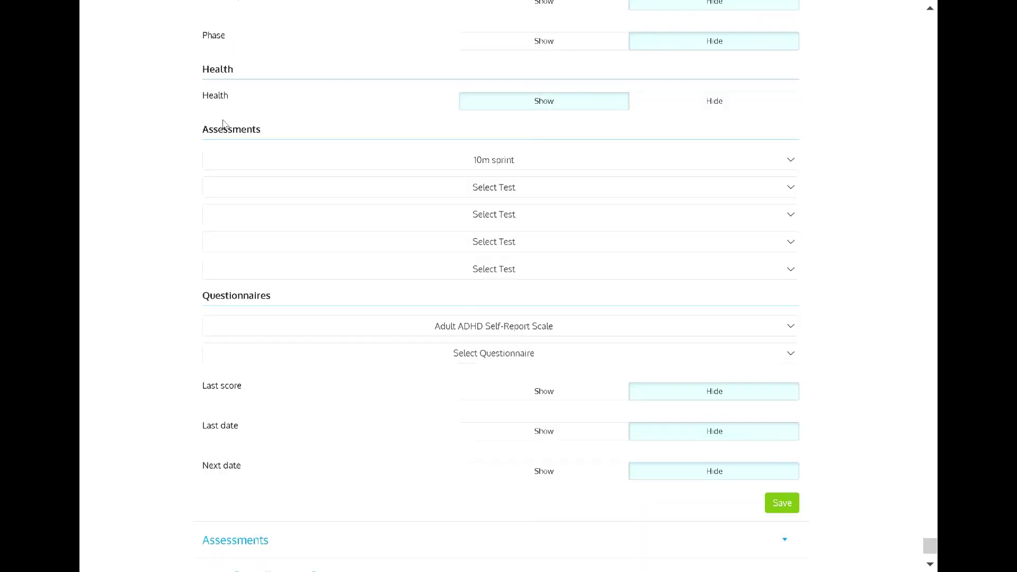
scroll(318, 147, down, 3)
click(262, 381)
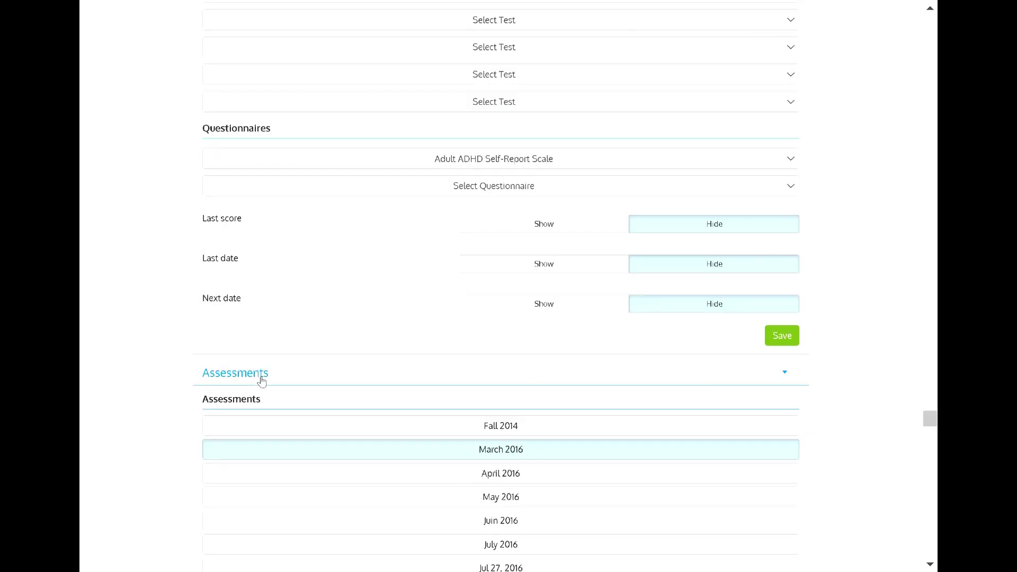
click(262, 381)
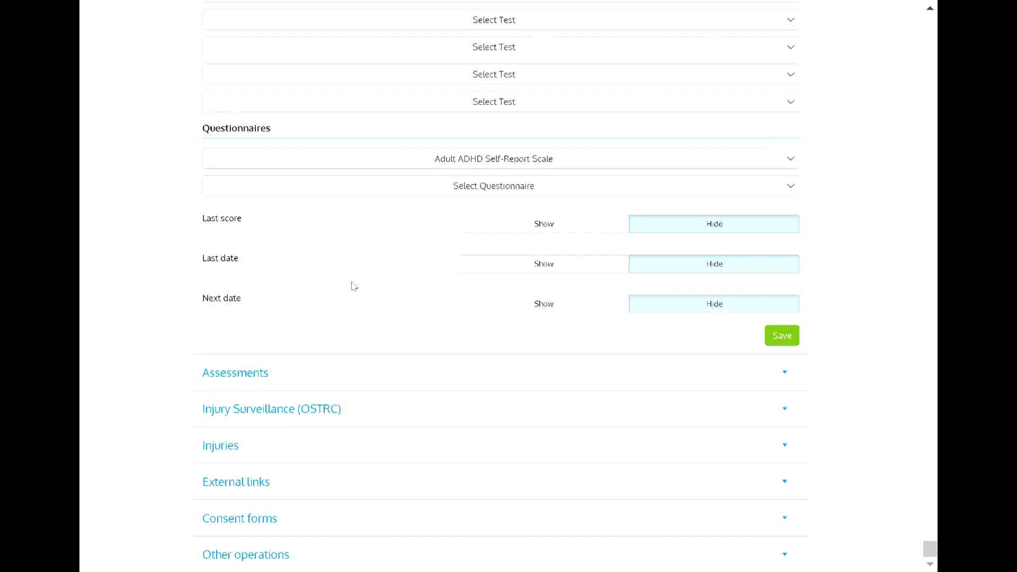
Step: Expand Injury Surveillance (OSTRC) and review its schedule, display options, introduction texts, problem definitions and Custom Questions Page
click(286, 409)
scroll(286, 331, down, 4)
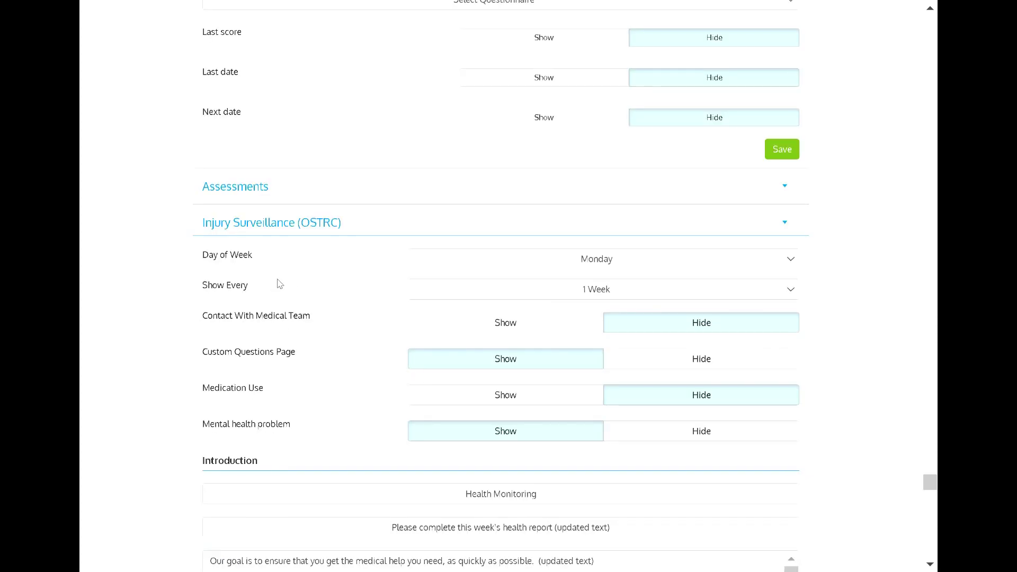
scroll(279, 285, down, 3)
scroll(279, 284, down, 10)
scroll(508, 285, down, 15)
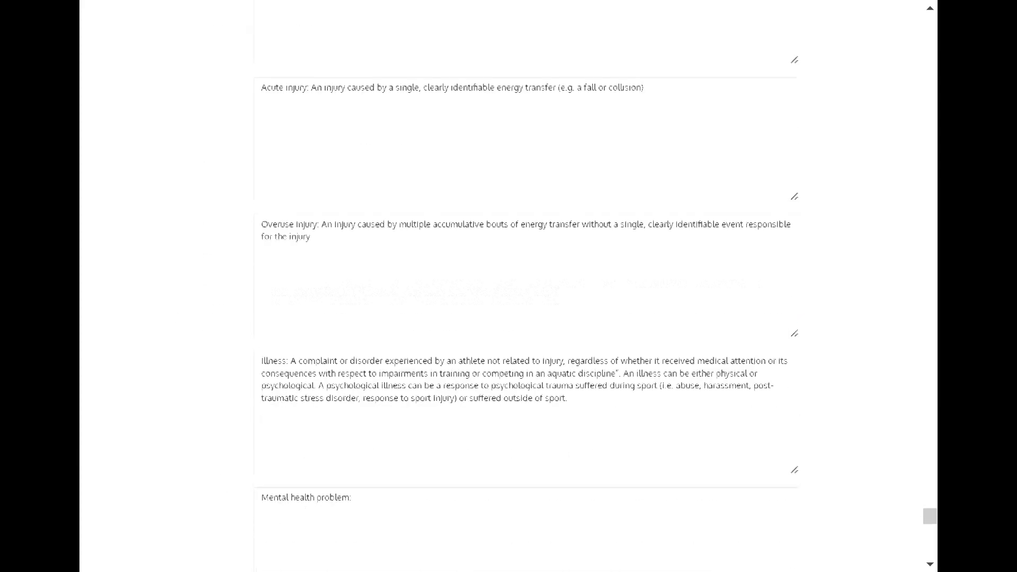
scroll(289, 182, down, 8)
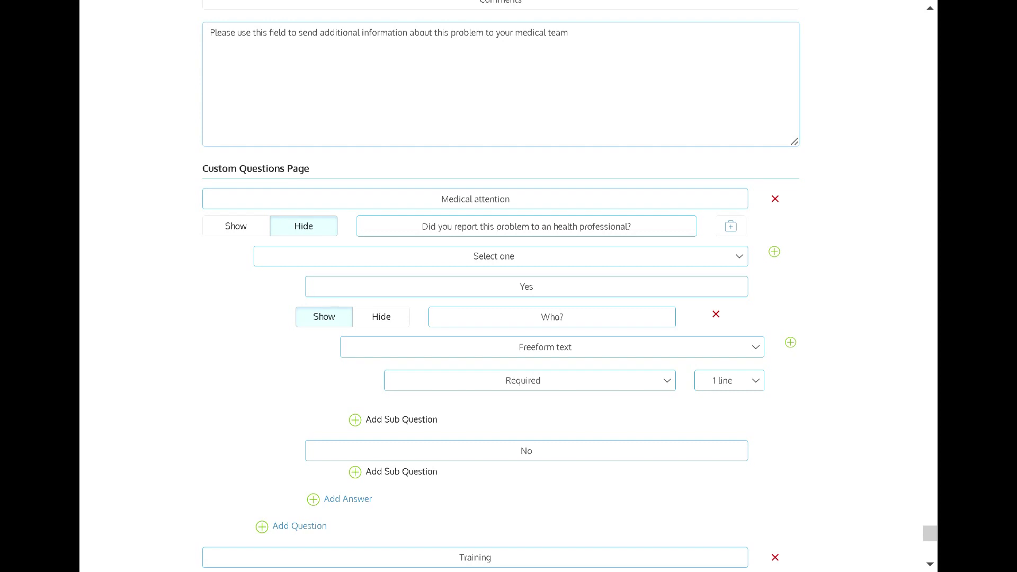
scroll(377, 32, down, 2)
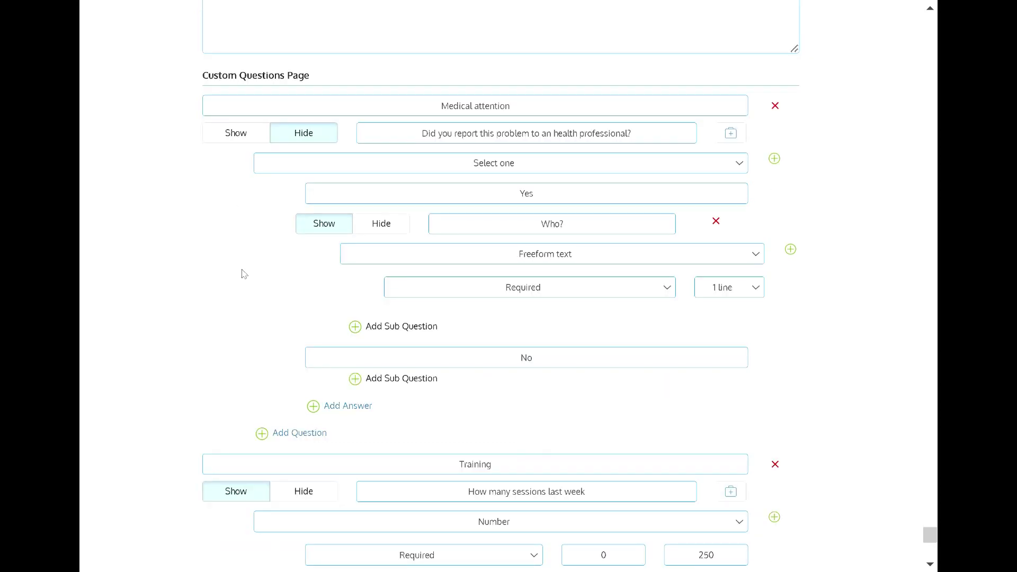
Step: Move to the Injuries settings and expand the Tasks and Mechanisms lists for review
scroll(240, 272, down, 15)
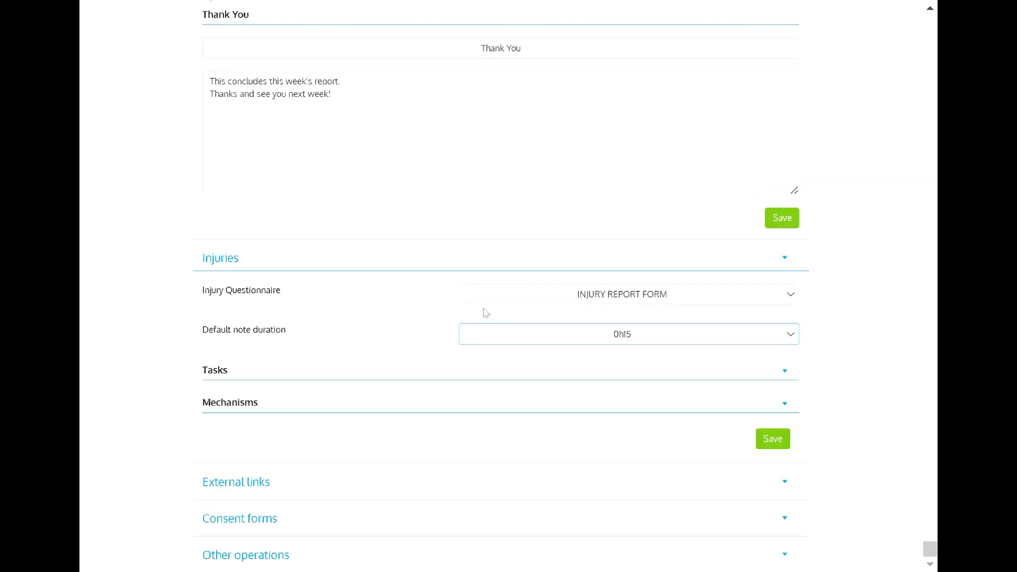
click(250, 374)
scroll(251, 377, down, 4)
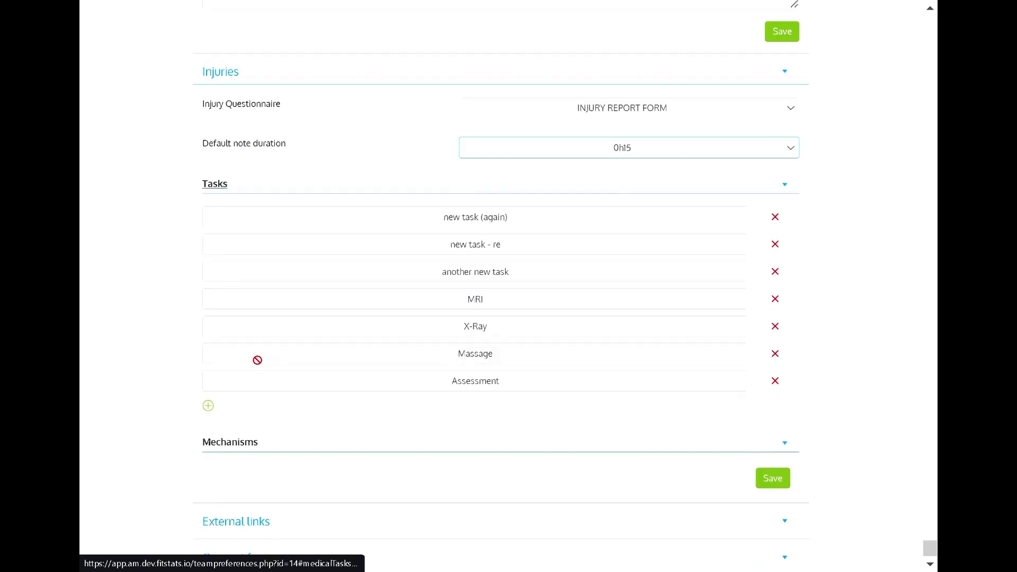
click(247, 440)
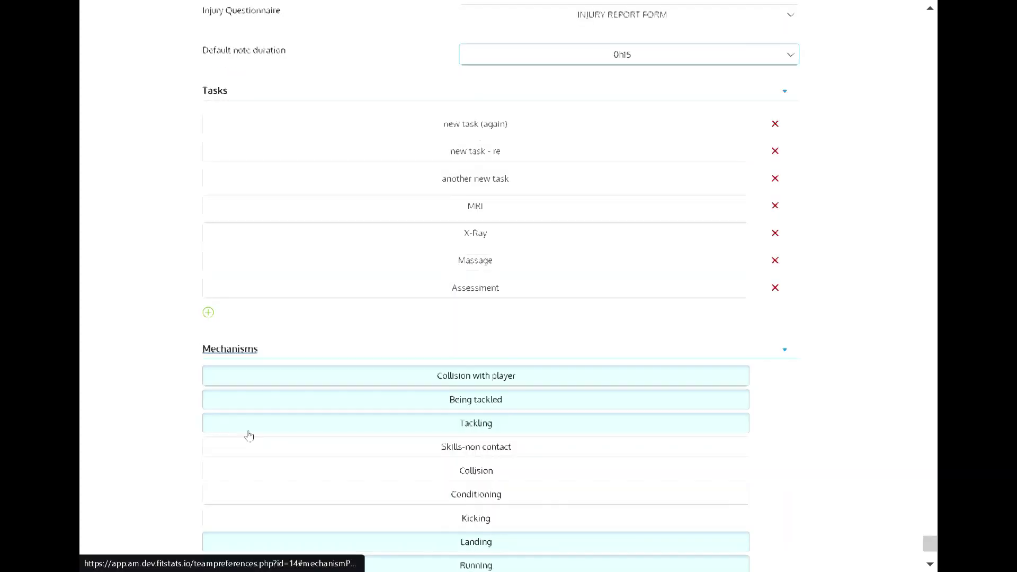
Step: Review the External links, Consent forms for staff and athletes, and Other operations sections of the team settings
click(333, 486)
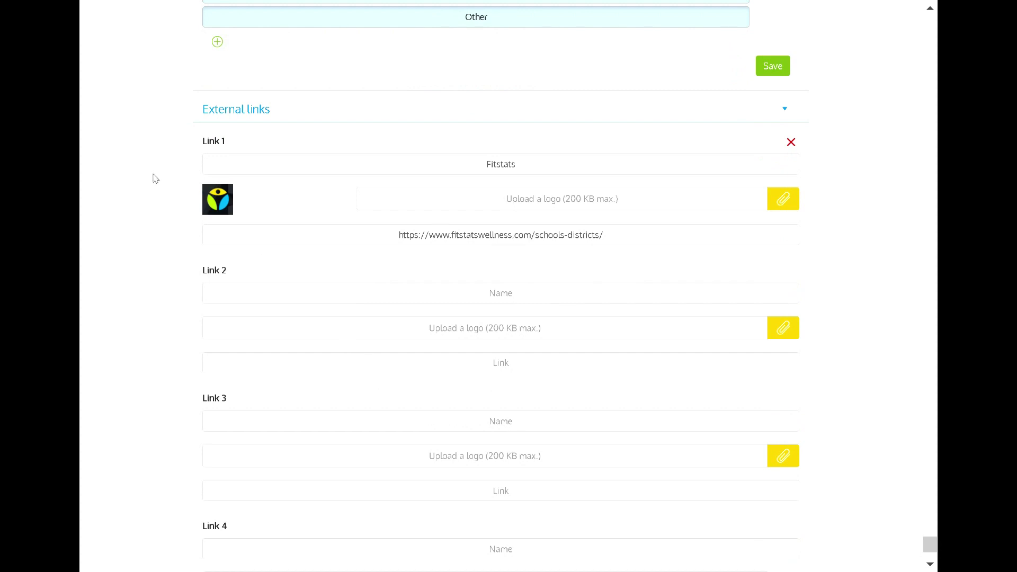
scroll(225, 462, down, 10)
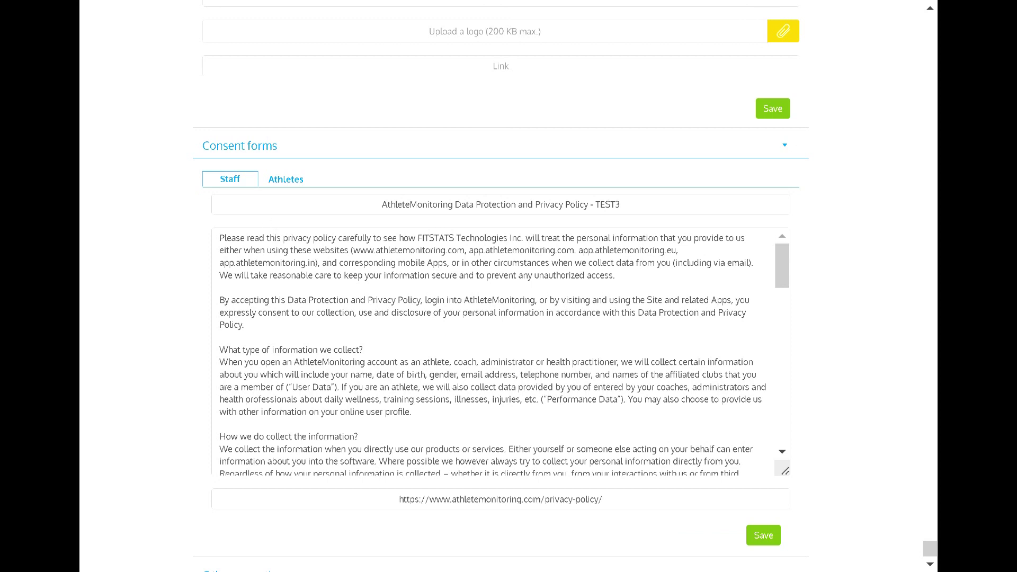
scroll(238, 556, down, 7)
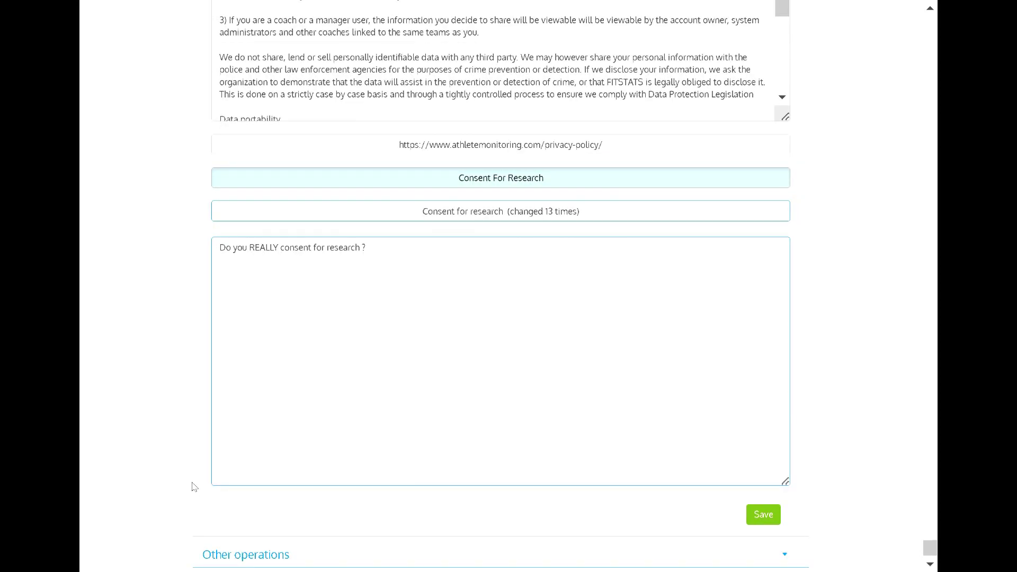
scroll(192, 440, down, 1)
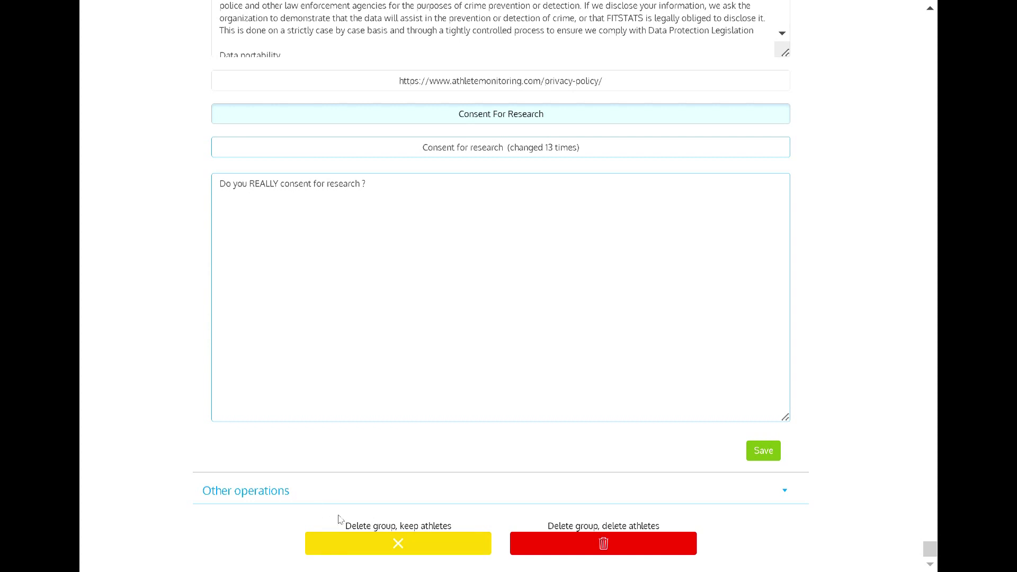
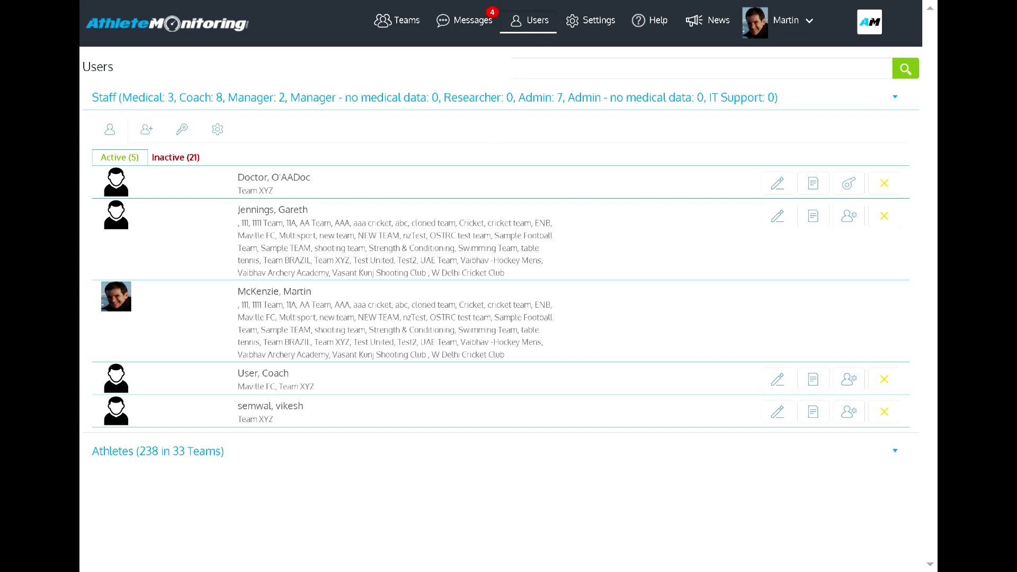
Step: Collapse the Staff list on the Users page, expand Athletes, and deactivate the last athlete in the active list
click(171, 100)
click(170, 101)
click(175, 98)
click(147, 136)
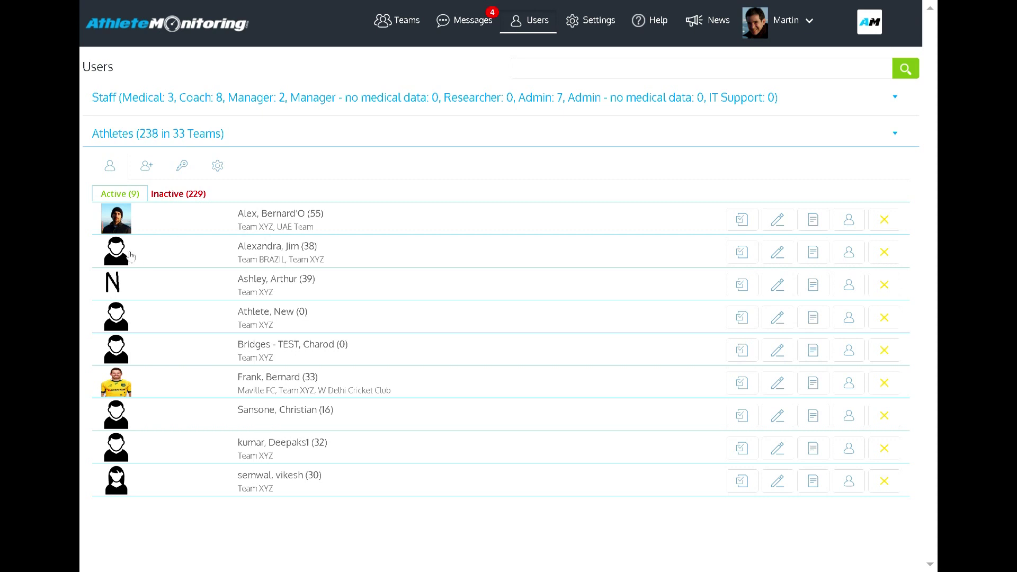
click(121, 194)
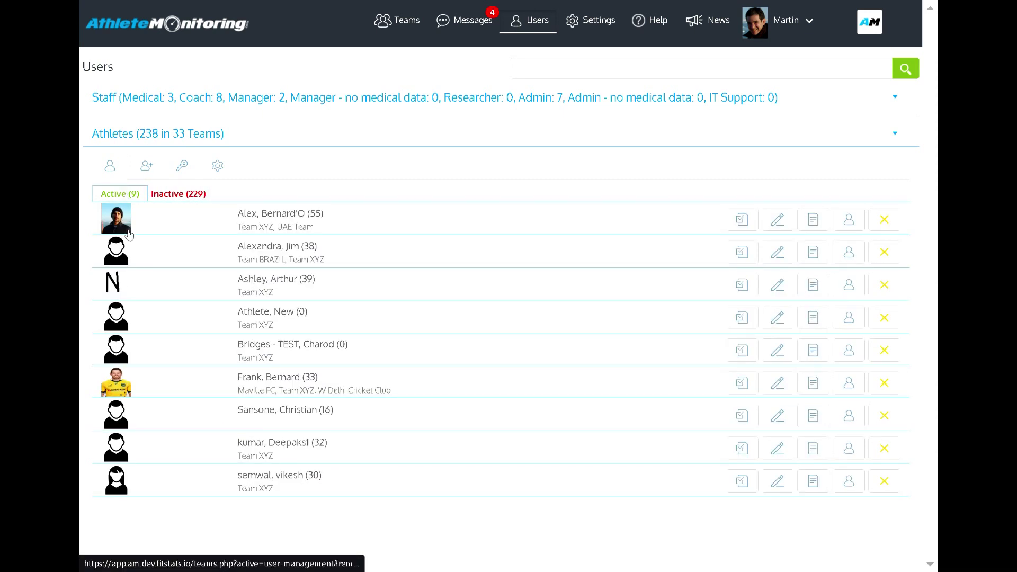
click(882, 488)
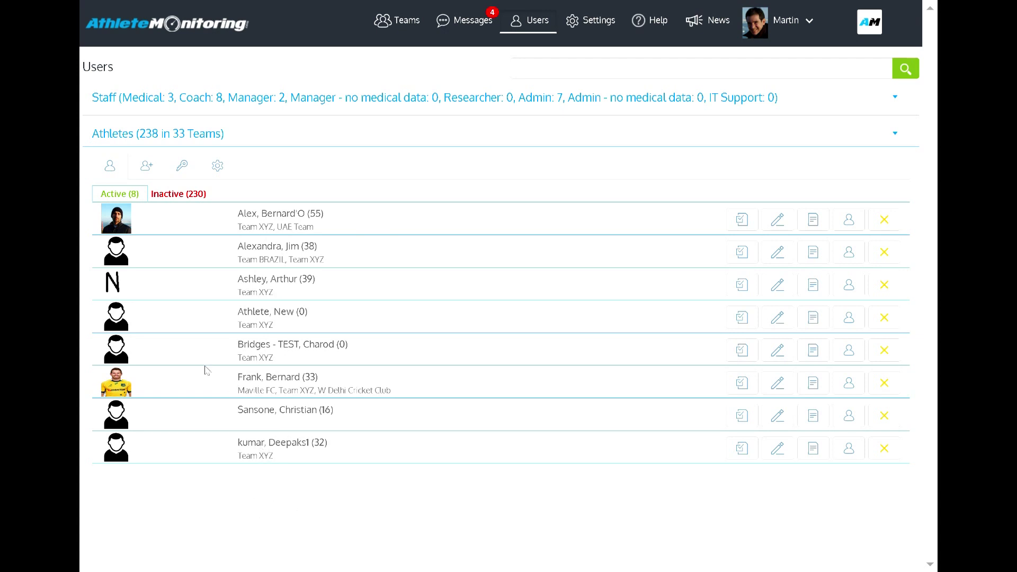
Step: Open the blank forms for adding an athlete and a staff member, and view the available staff types
click(148, 164)
click(129, 103)
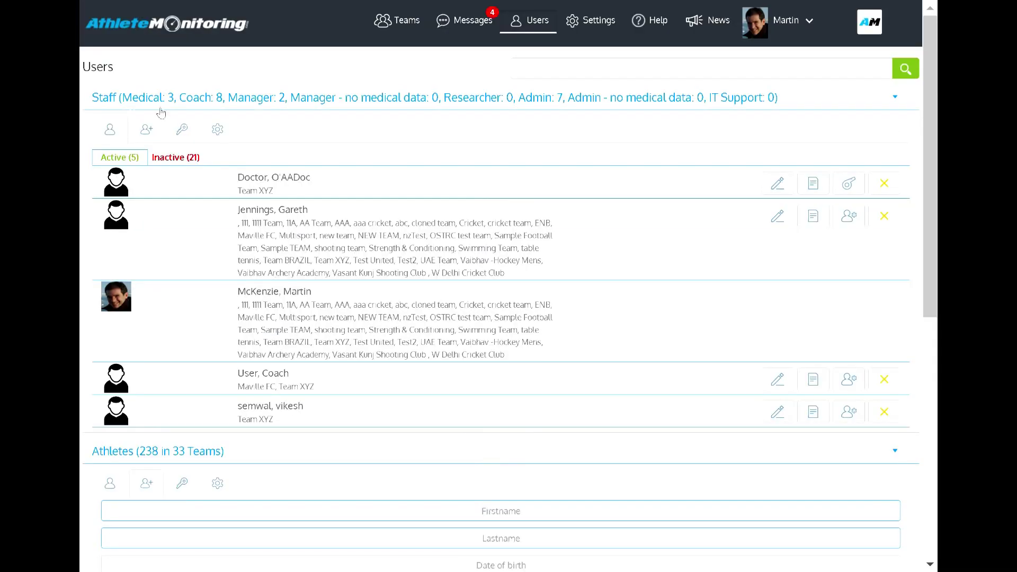
click(158, 132)
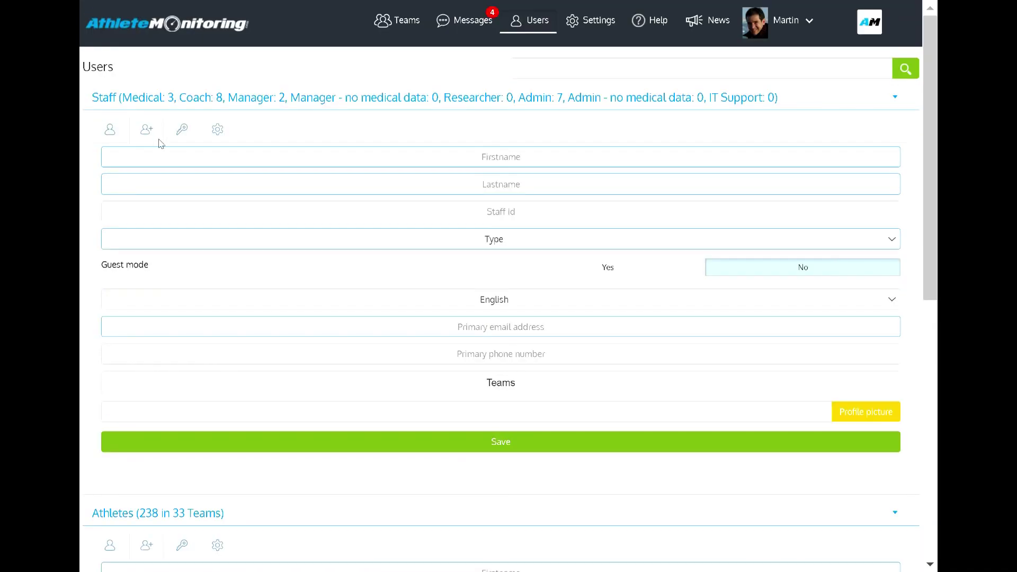
click(386, 240)
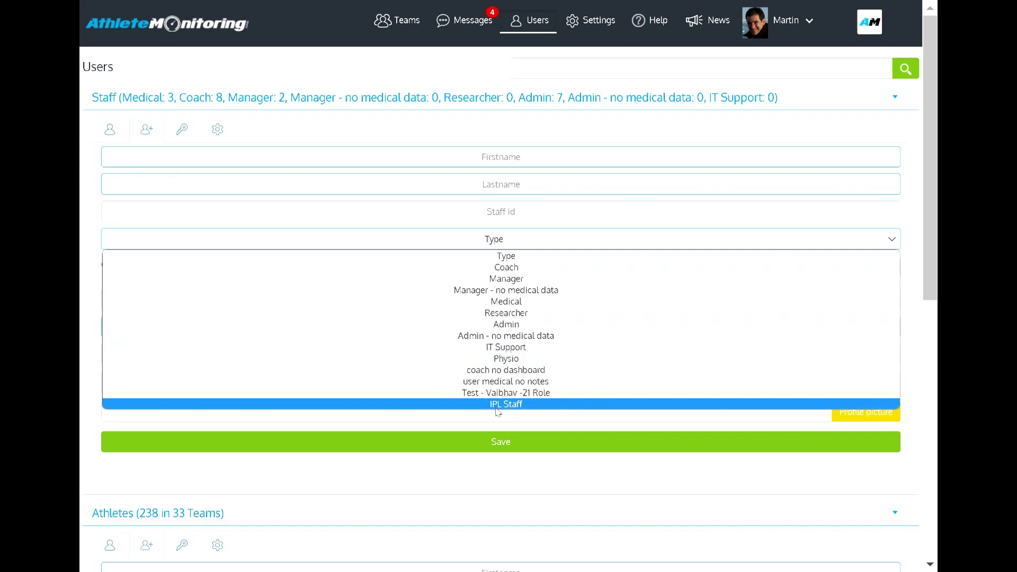
Step: View the Test Library in the Assessment Settings, and open and close the blank Add Test form
click(601, 29)
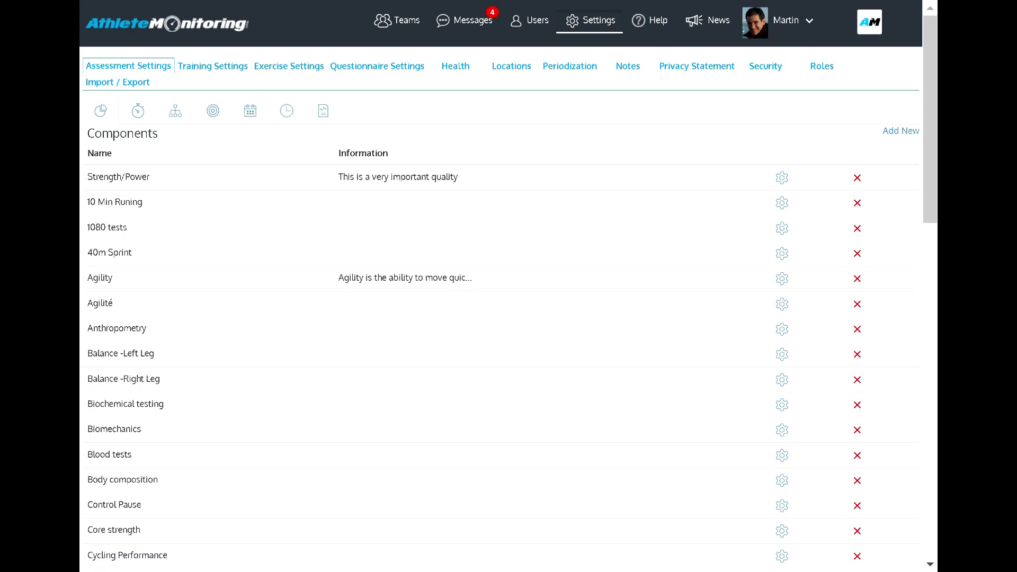
click(134, 121)
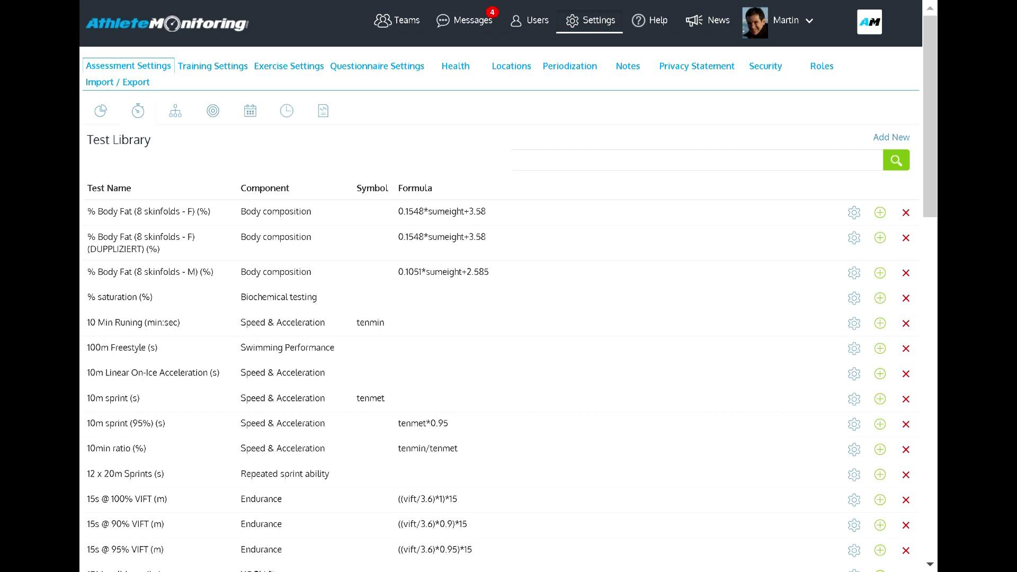
click(891, 138)
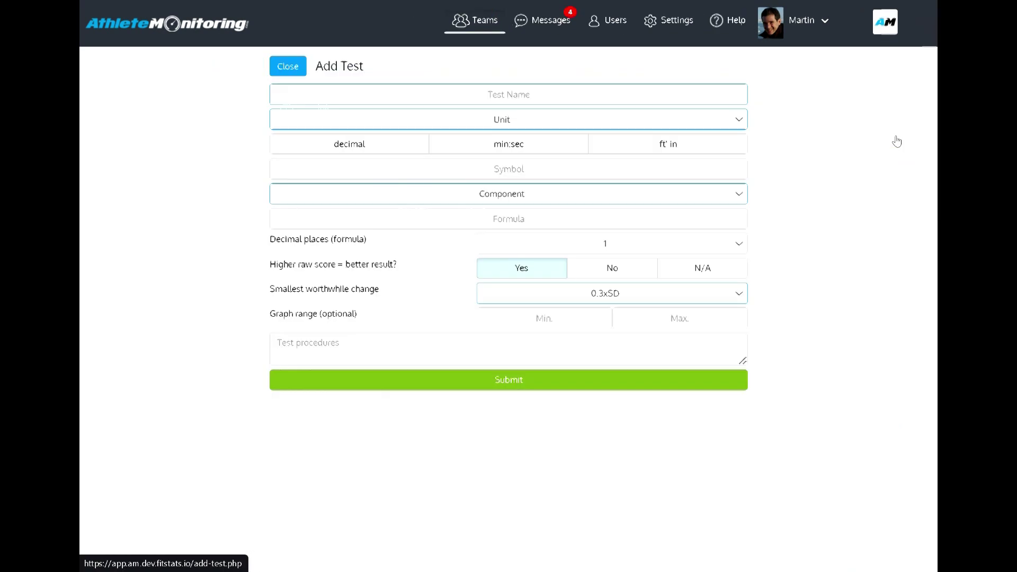
click(297, 66)
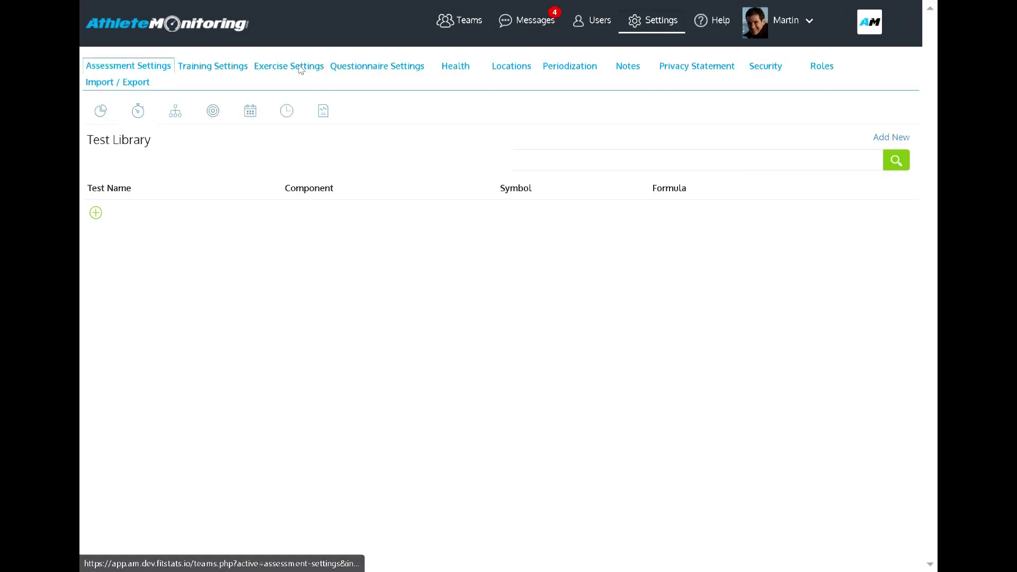
Step: Review the Test Batteries, Standards, Assessment Calendar and Report Settings in the Assessment Settings
click(176, 111)
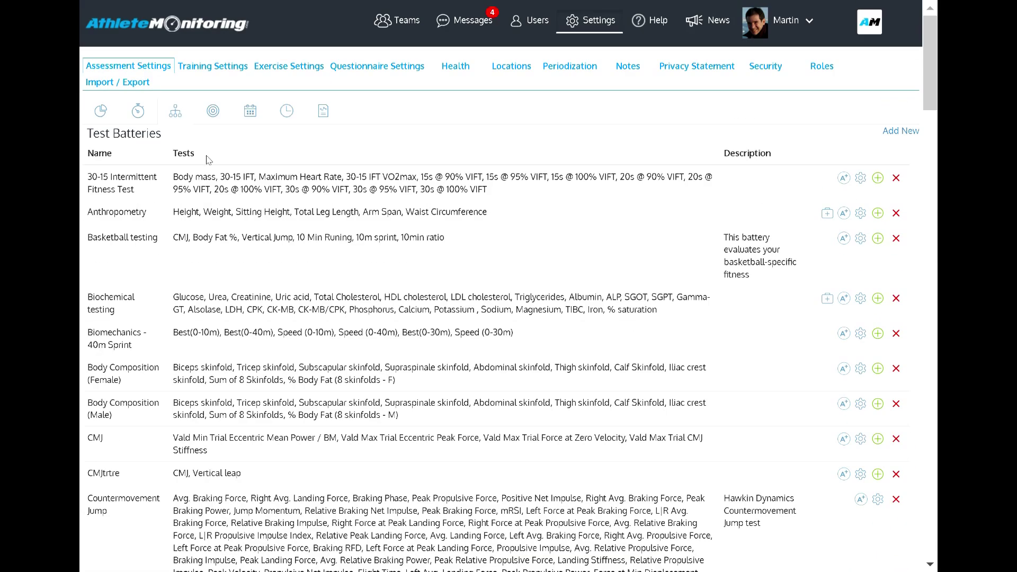
click(214, 116)
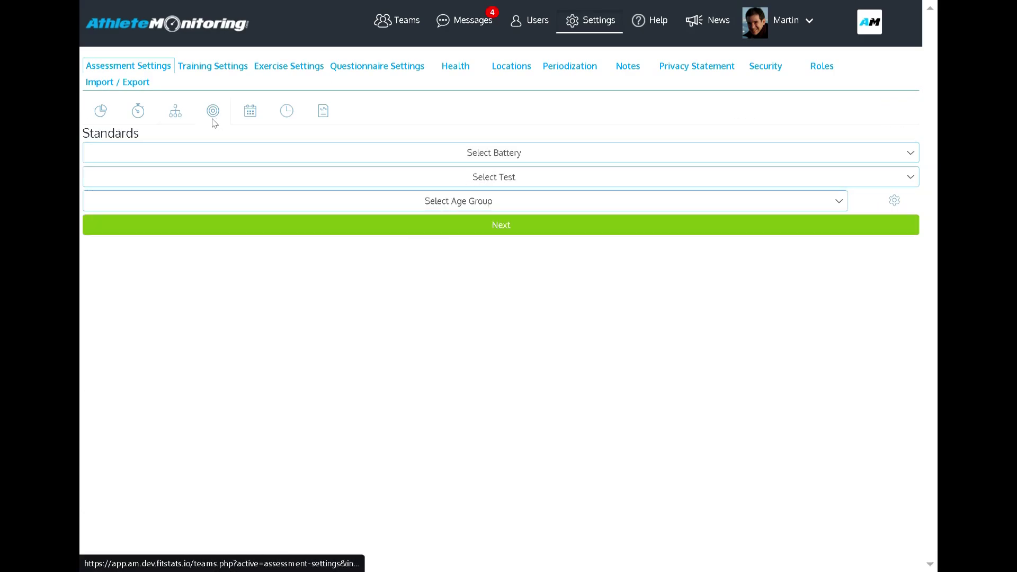
click(246, 121)
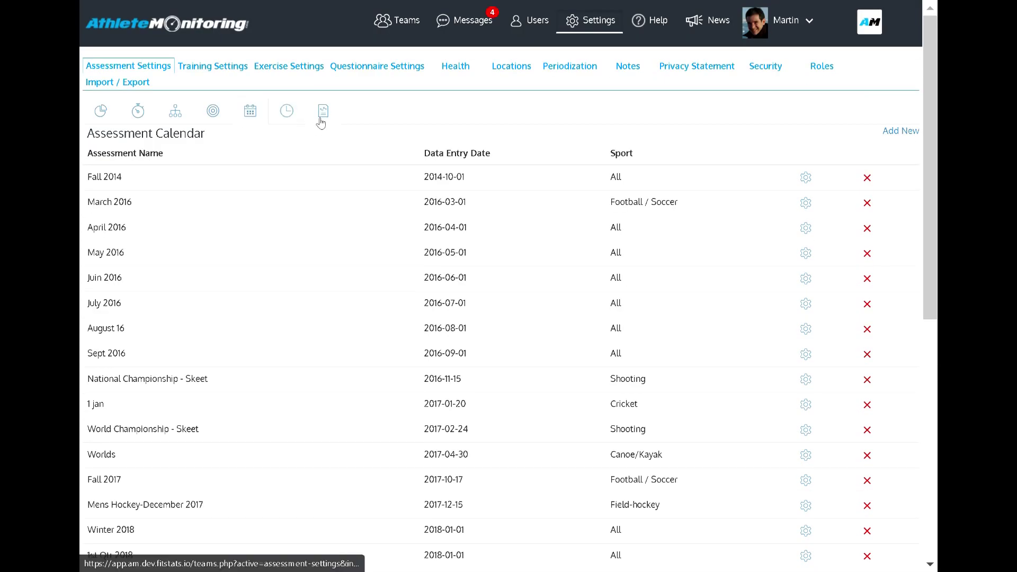
click(322, 112)
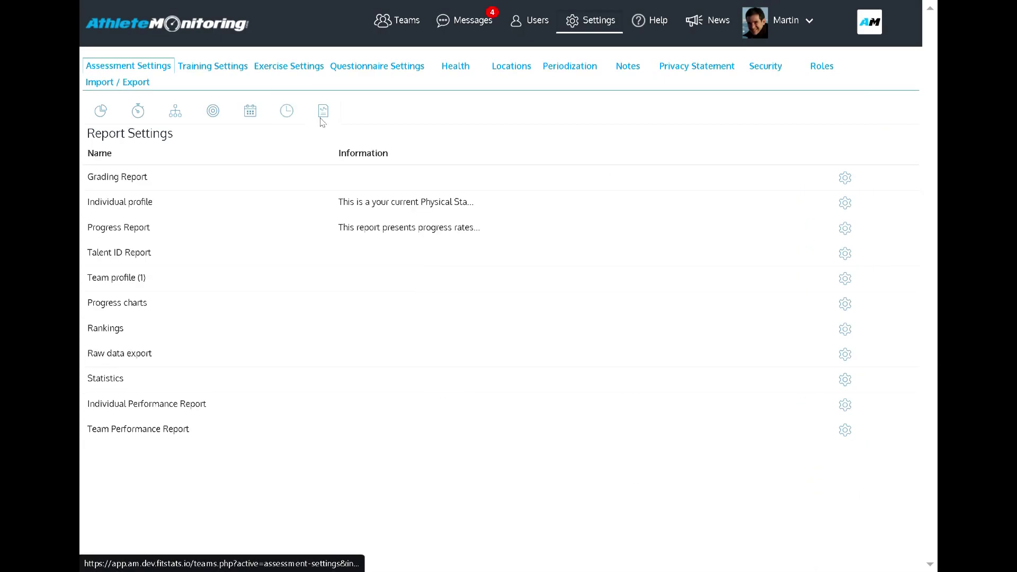
Step: Expand the RPE scale in the Training Settings and open the colour picker for level 2
click(213, 66)
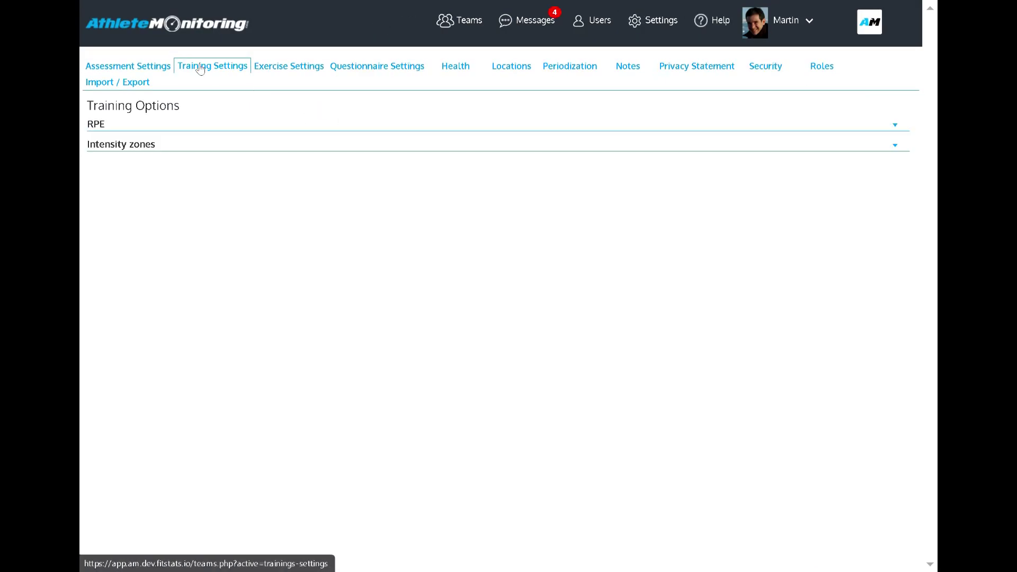
click(98, 130)
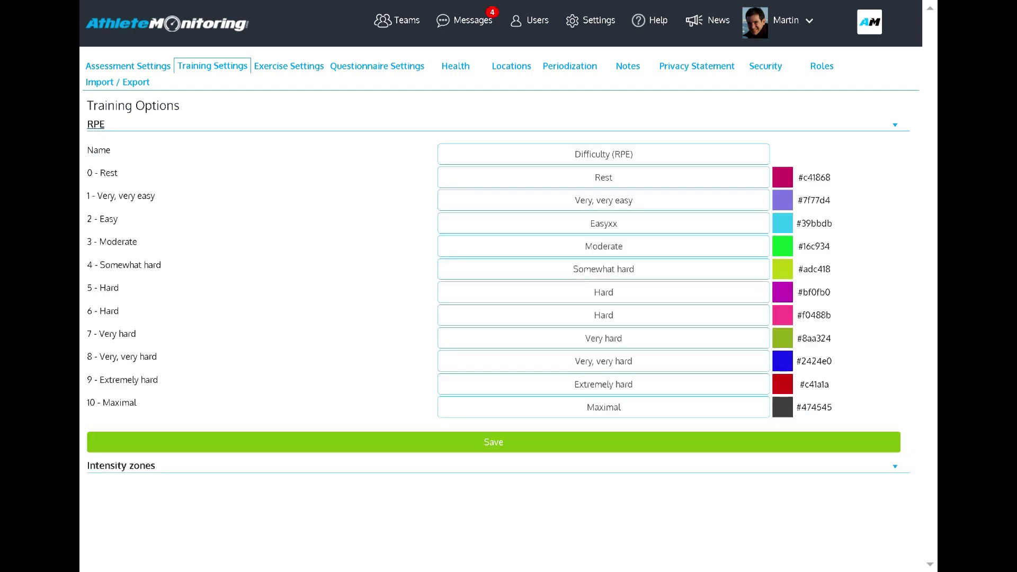
click(814, 223)
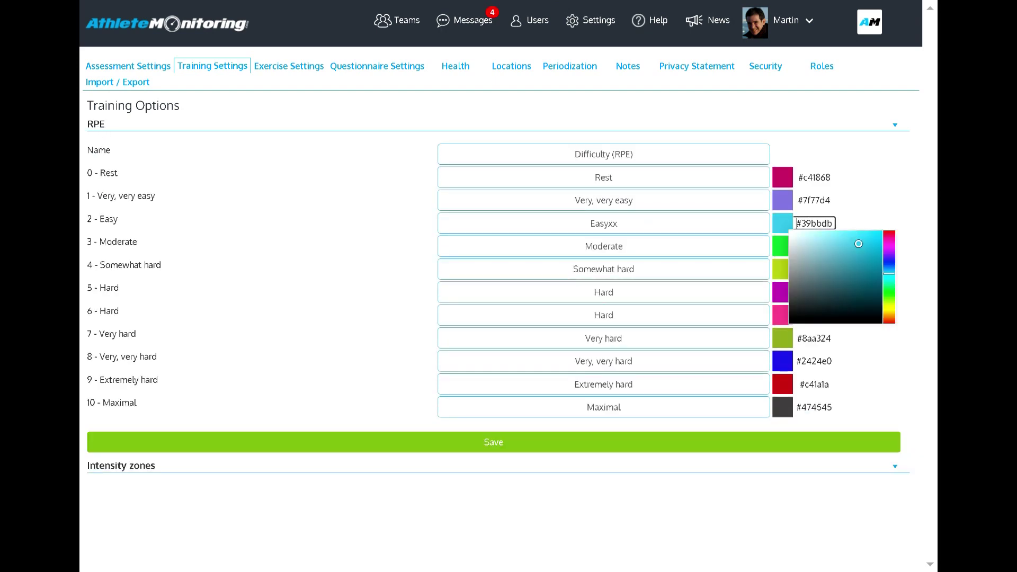
Step: Change the RPE level 2 label to Easy and expand the Intensity zones for review
click(619, 223)
key(BackSpace)
key(BackSpace)
click(141, 466)
scroll(143, 294, down, 4)
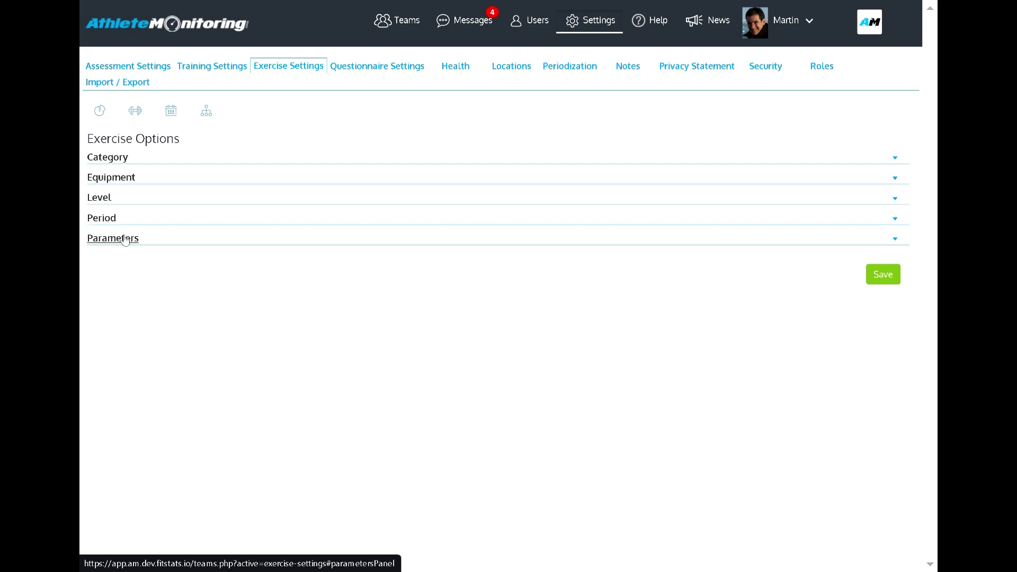
Step: Expand and collapse the exercise Category list, and expand and review the Parameters list in Exercise Options
click(106, 158)
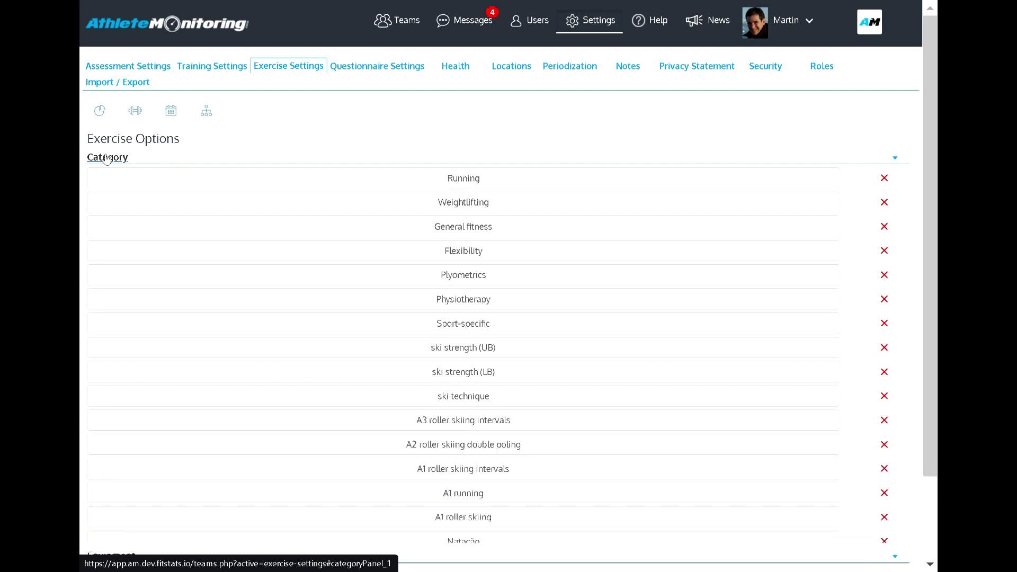
click(106, 158)
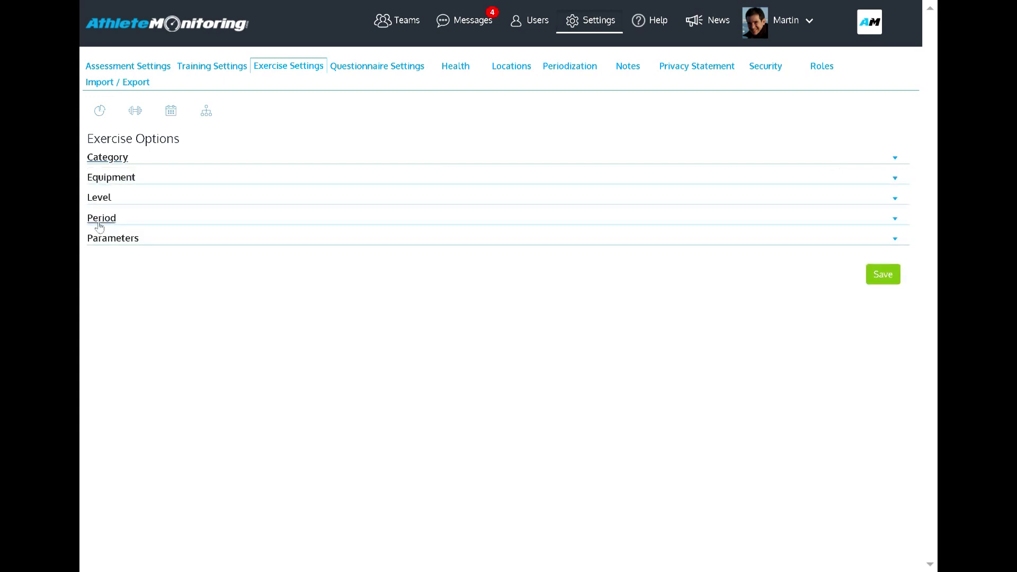
click(107, 239)
scroll(107, 238, down, 5)
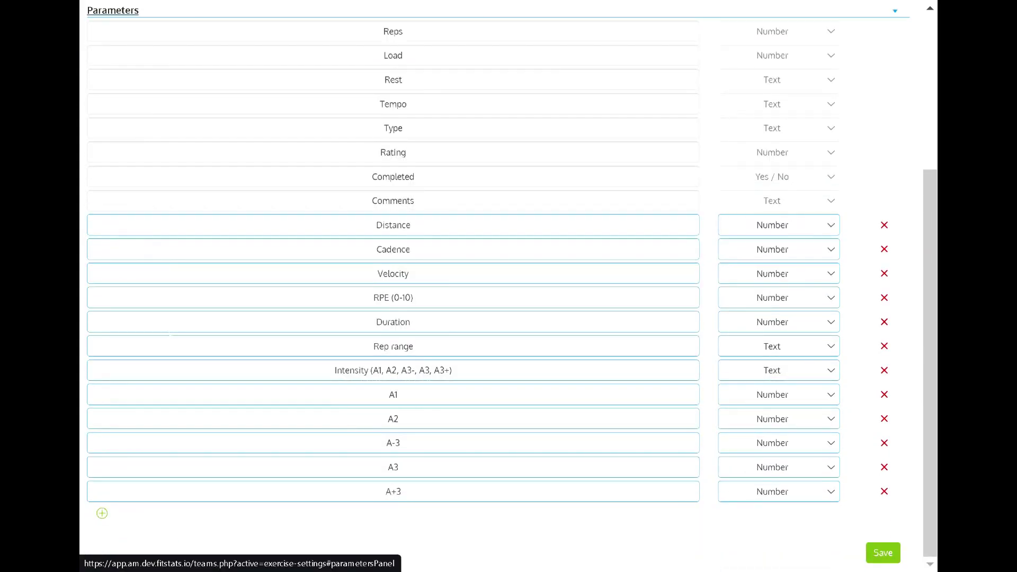
scroll(127, 350, up, 5)
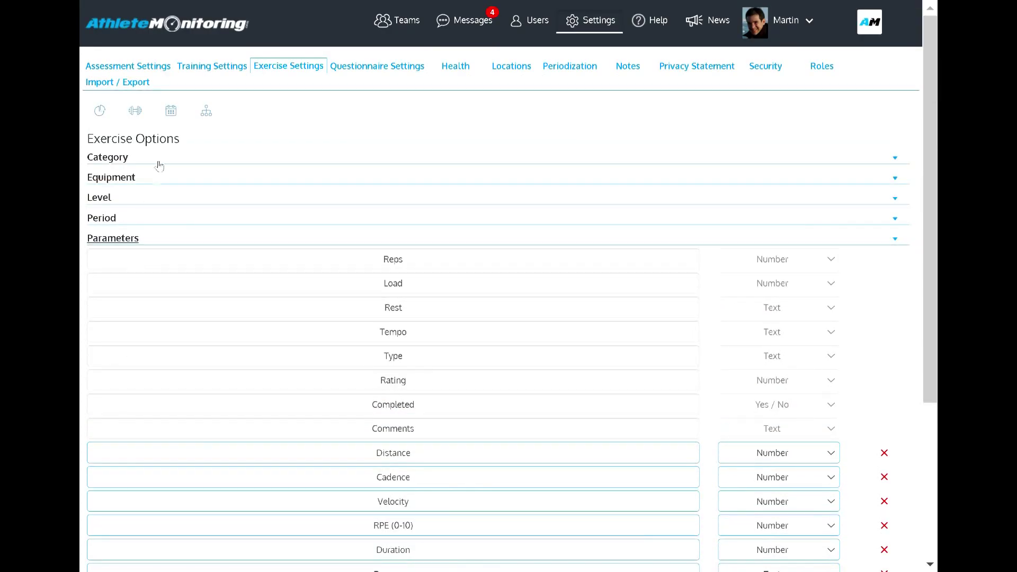
Step: Open the Exercise Library, review and close the blank form for a new exercise, and view the Loading Schemes
click(140, 108)
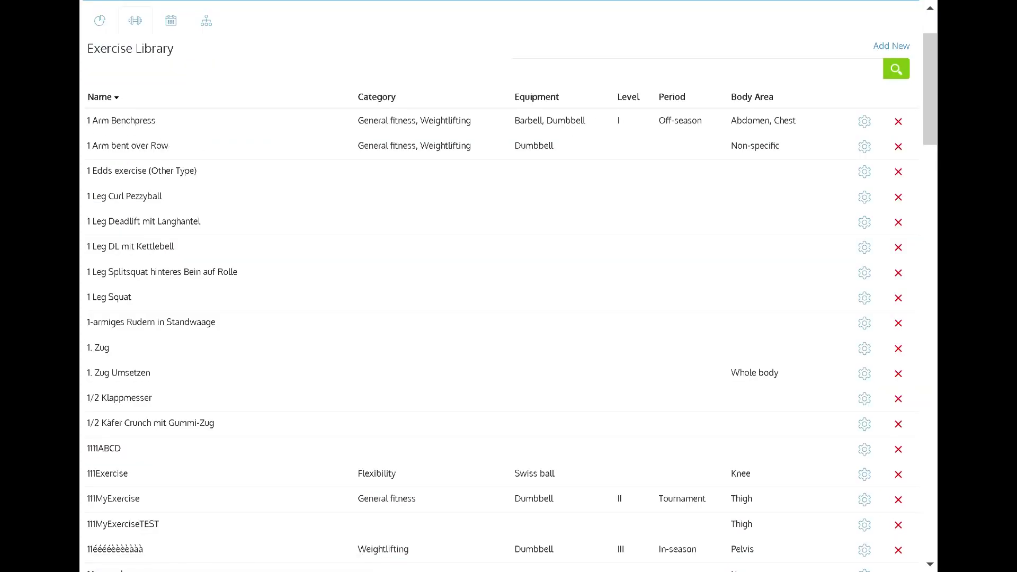
click(696, 69)
click(890, 46)
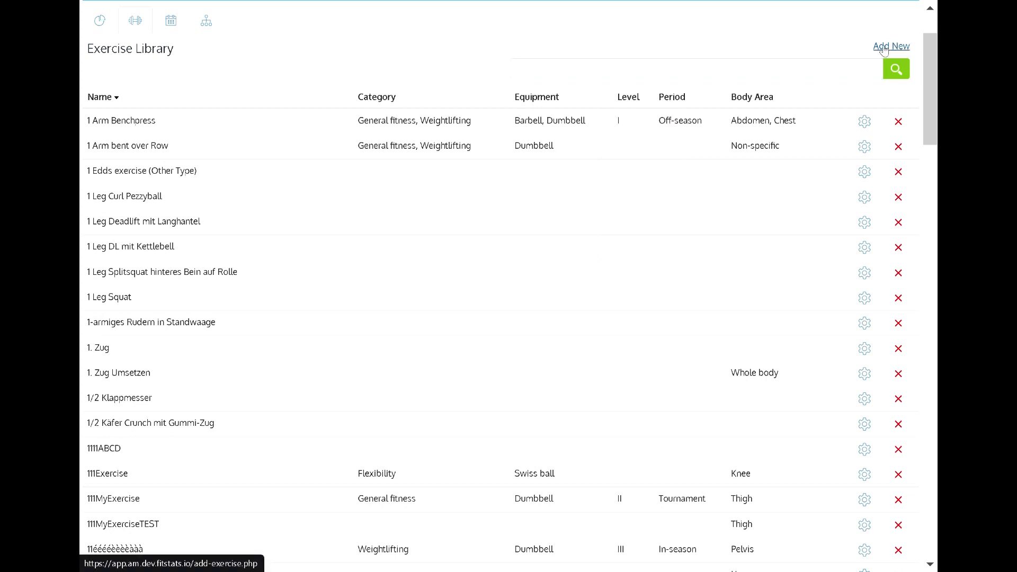
scroll(562, 238, down, 5)
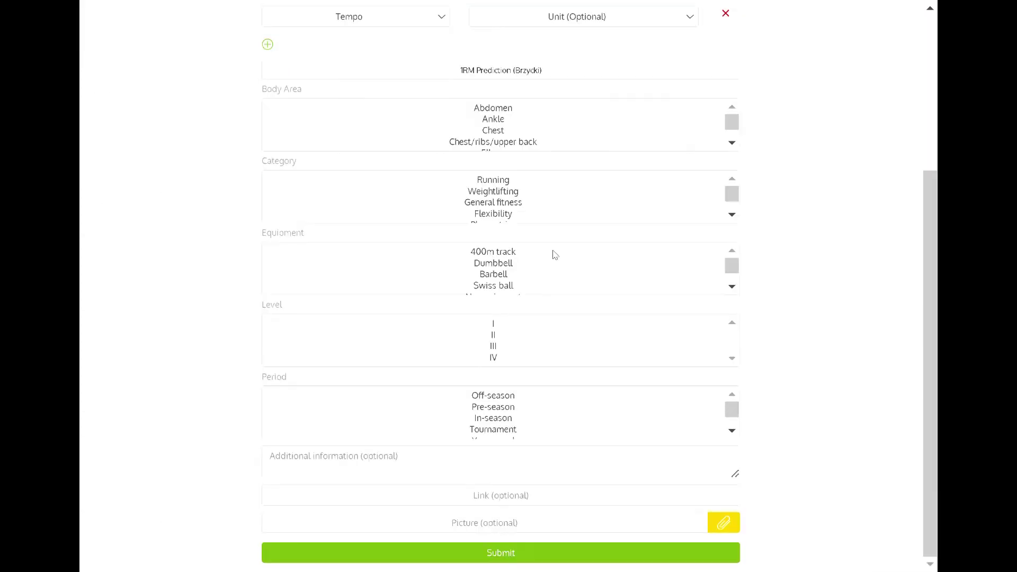
click(500, 495)
click(228, 480)
scroll(226, 471, up, 5)
click(280, 66)
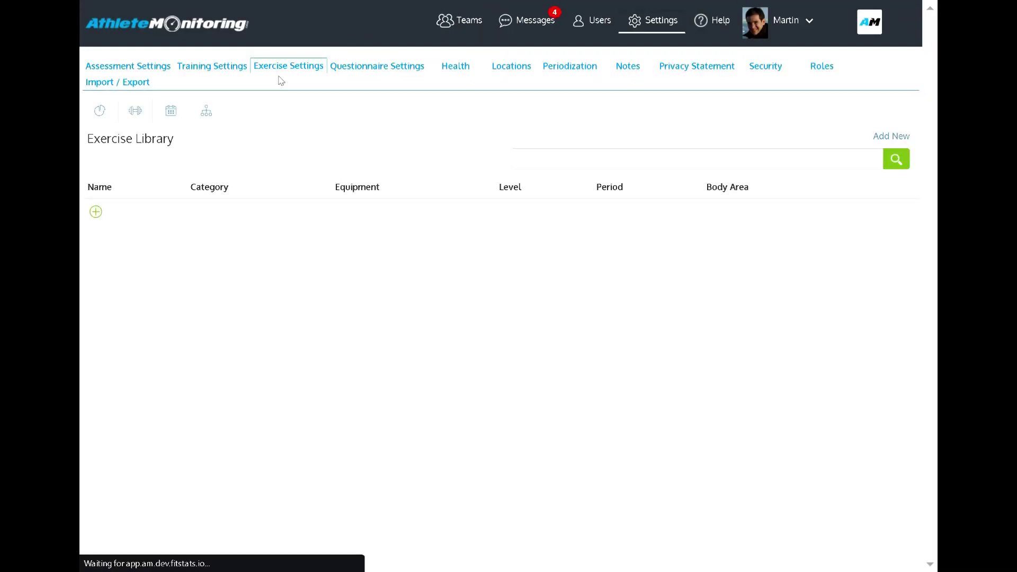
click(184, 120)
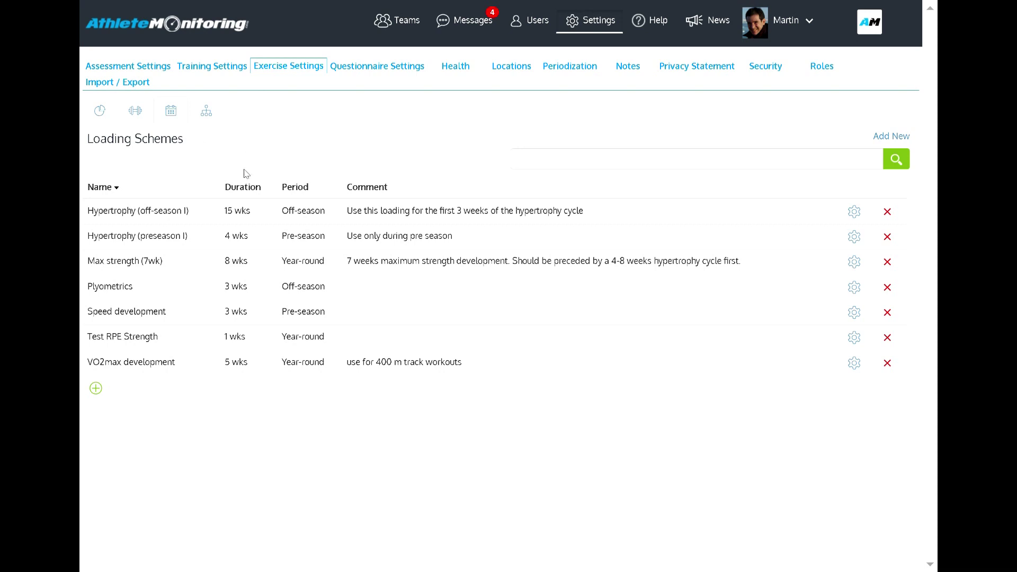
Step: Open the Workout Templates, review the Conditioning - Test 28 Mar template down to its attachments, and close it
click(206, 111)
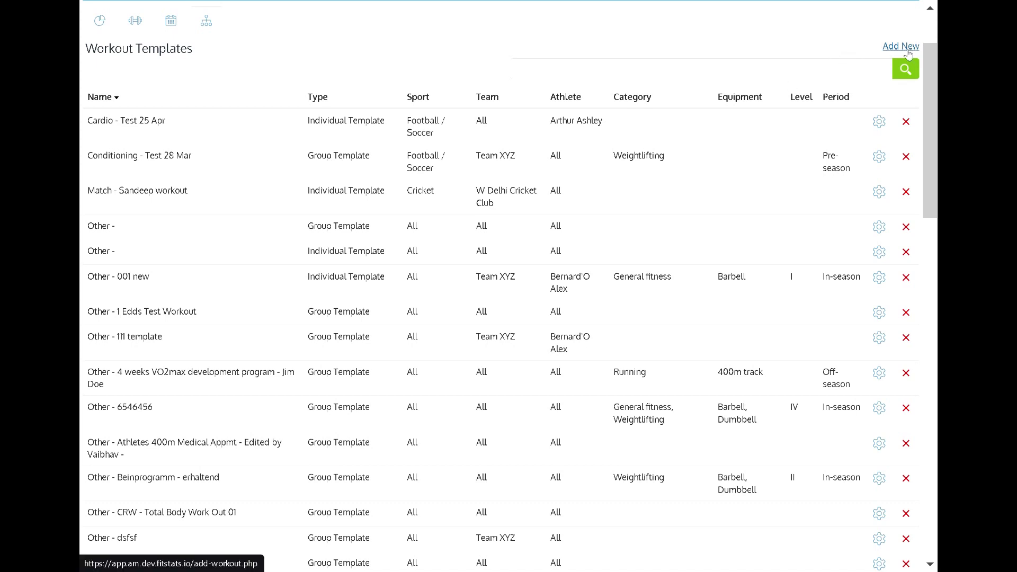
click(878, 154)
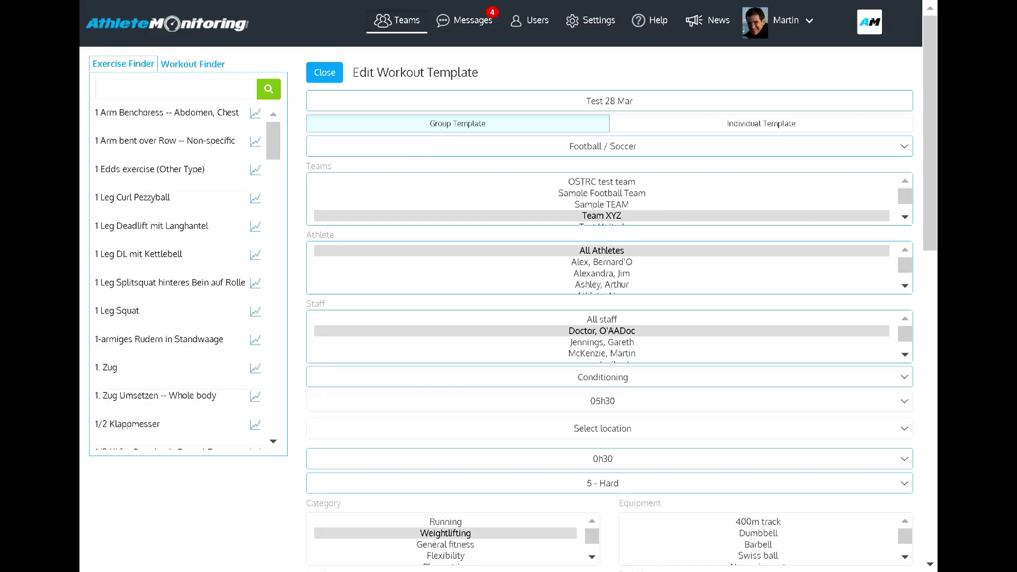
scroll(556, 147, down, 3)
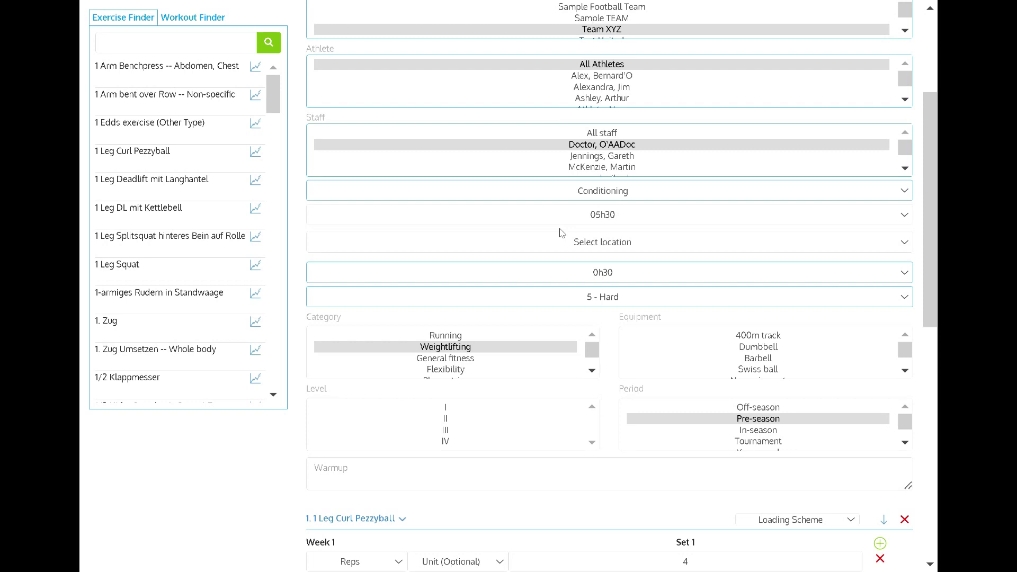
scroll(561, 233, down, 8)
scroll(712, 252, down, 3)
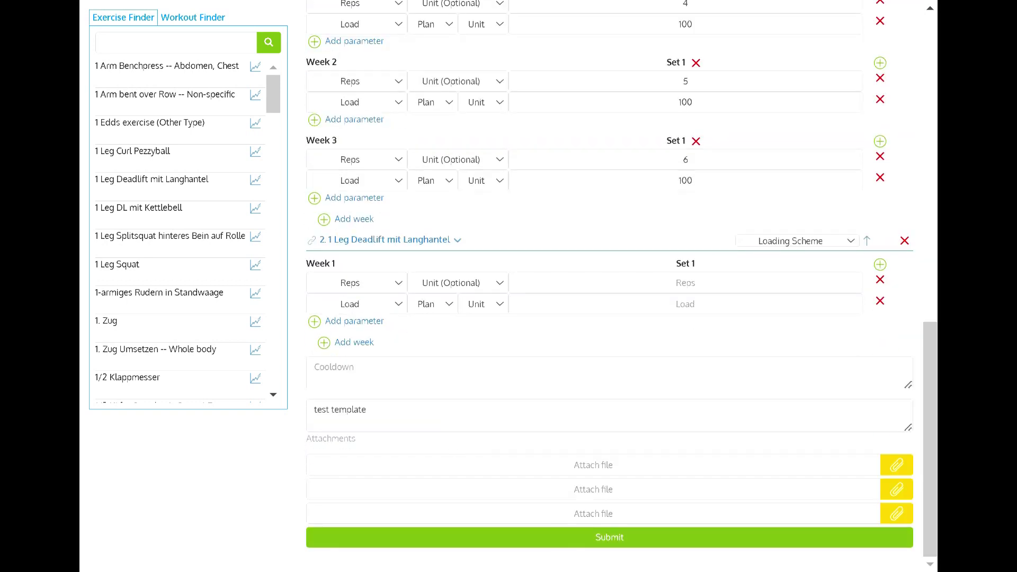
drag(930, 469, 931, 159)
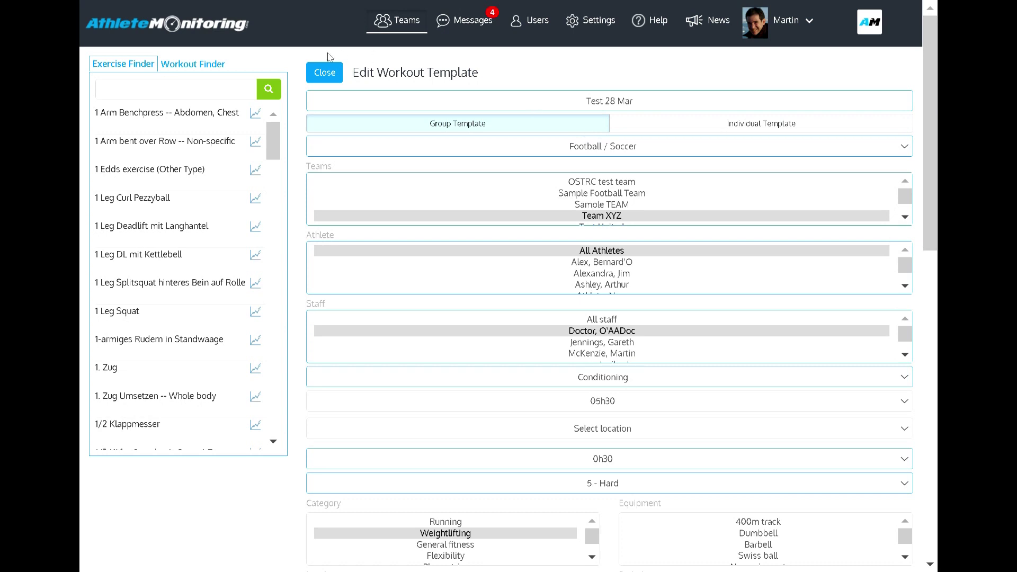
click(325, 73)
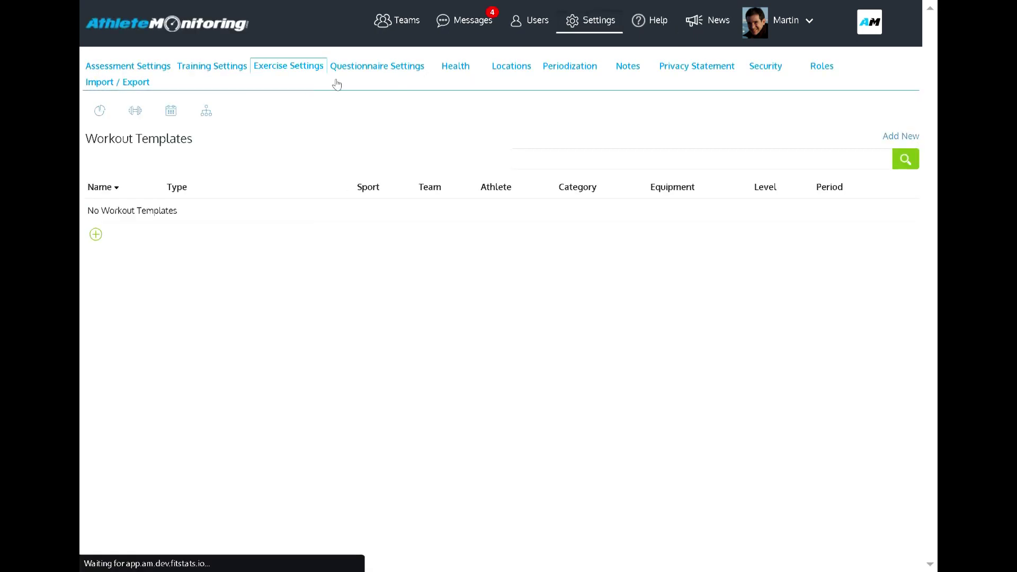
Step: View the Questionnaire Settings, and open and close the blank form for a new questionnaire
click(362, 73)
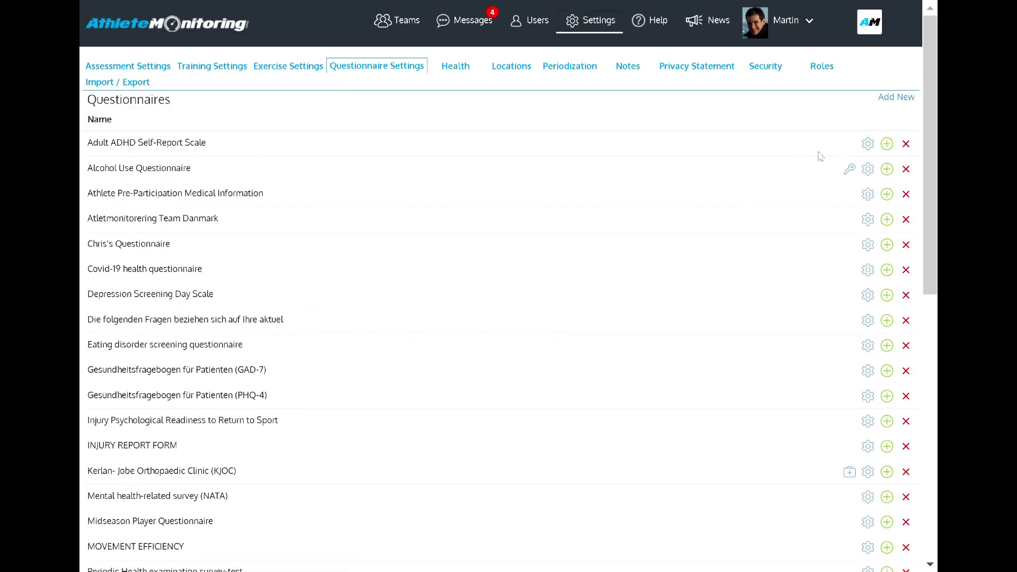
click(882, 100)
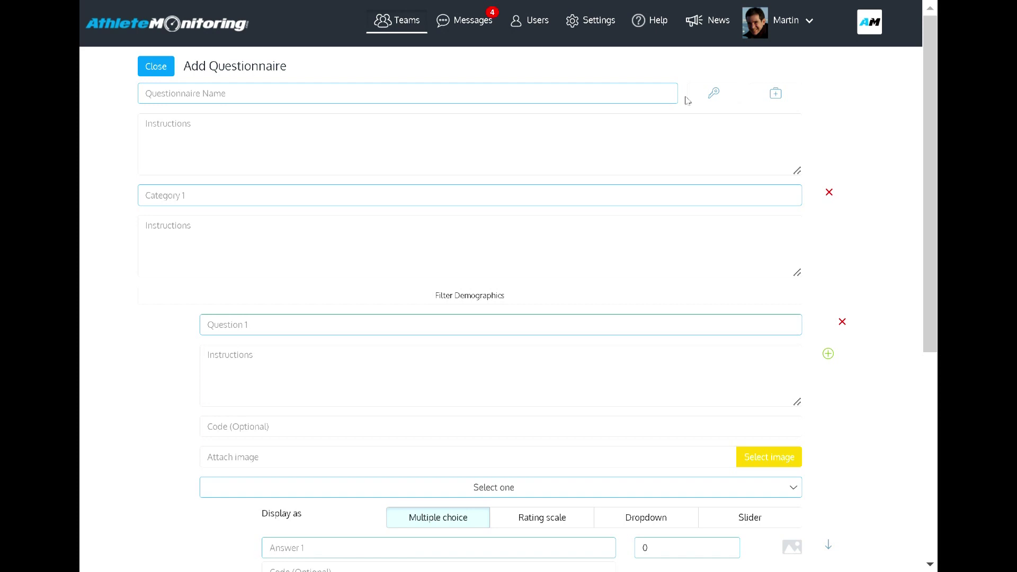
click(168, 71)
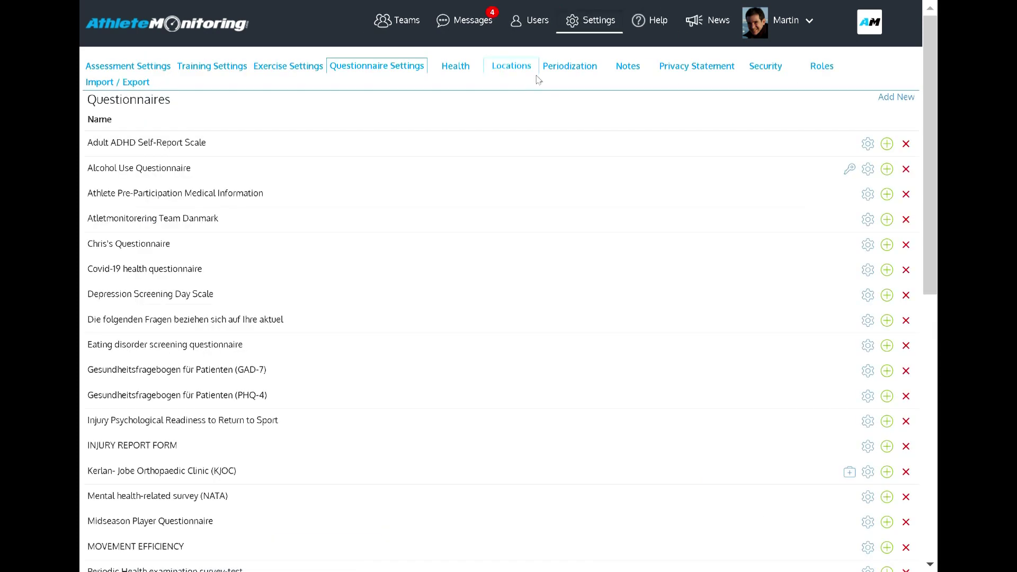
Step: In the Health settings, expand and collapse the OSTRC Mental Health Symptoms and Illness Symptoms lists
click(453, 71)
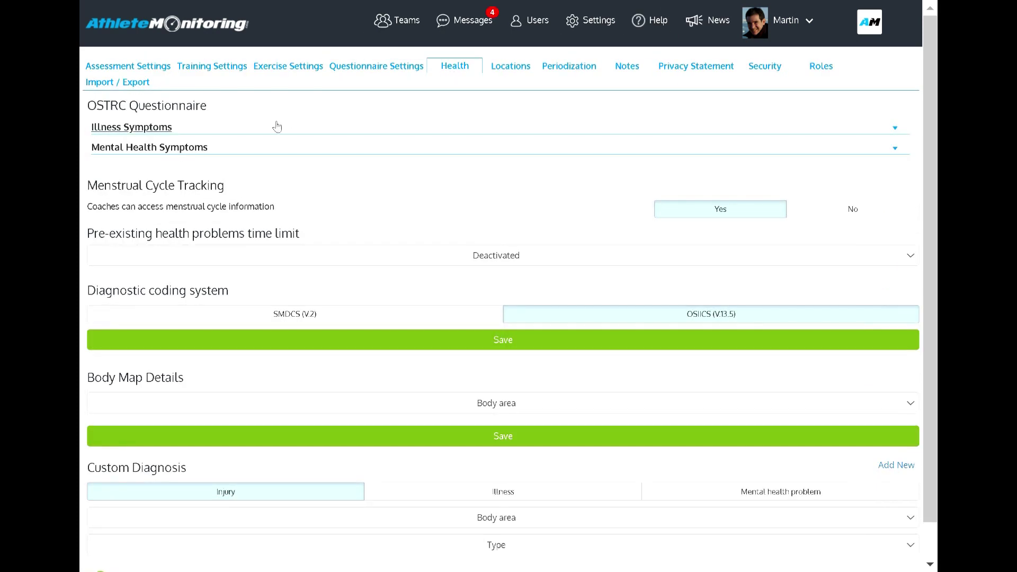
click(175, 151)
click(159, 147)
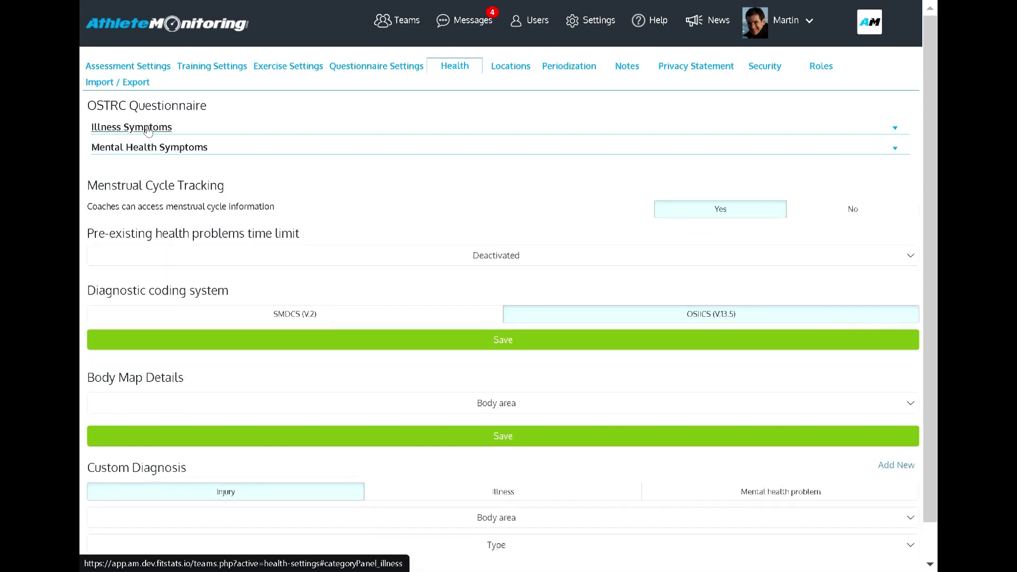
click(148, 131)
click(148, 129)
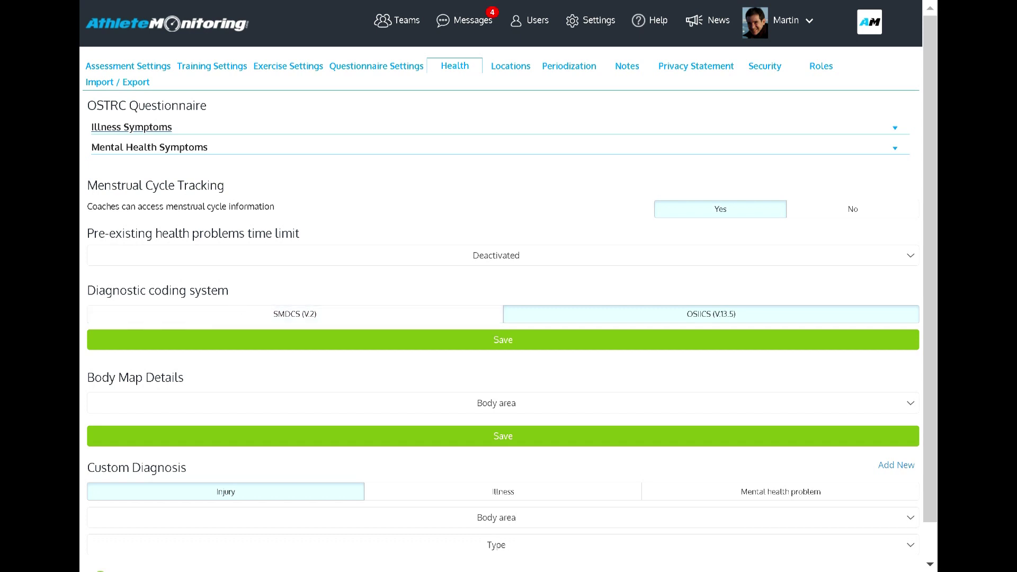
Step: Review the Custom Diagnosis section for Injury, opening and closing its Body area choices
scroll(158, 245, down, 1)
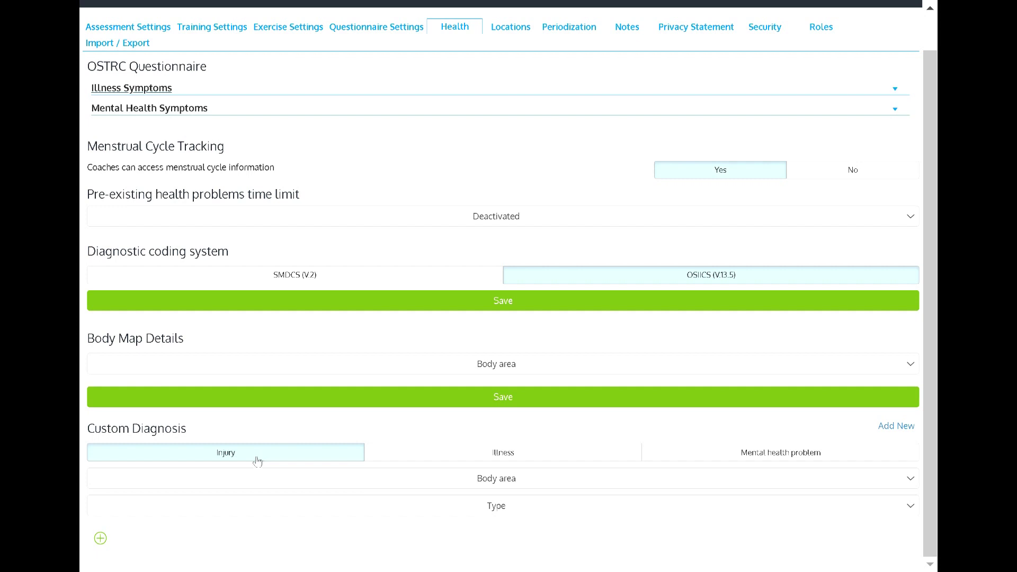
click(473, 481)
click(474, 486)
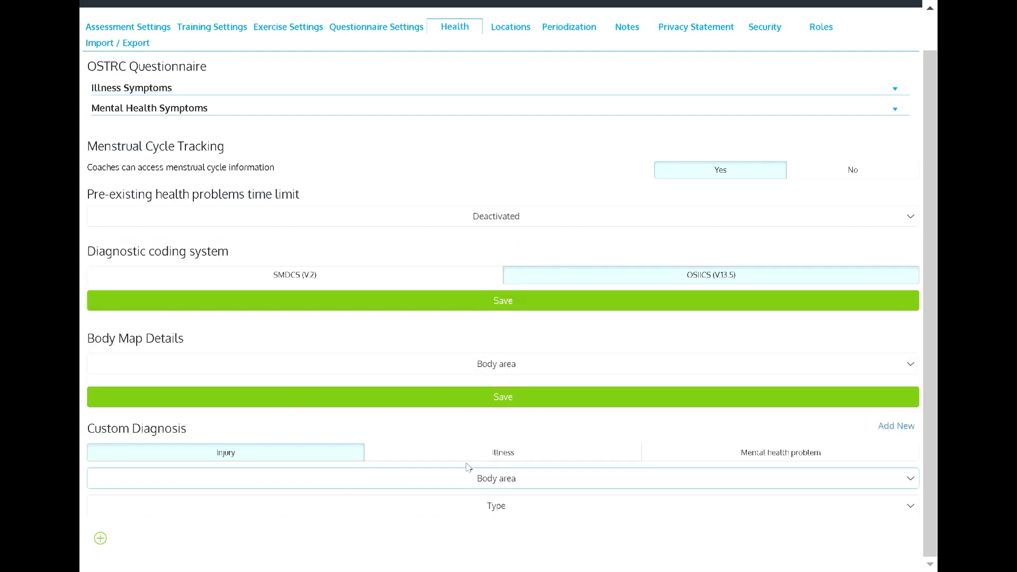
Step: View the Locations settings and the Periodization list
click(501, 30)
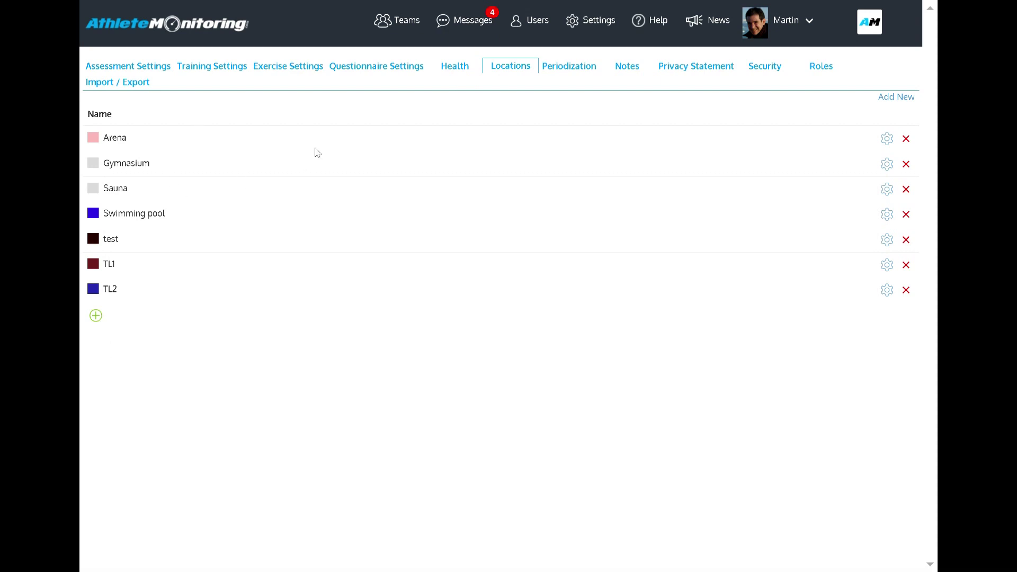
click(557, 69)
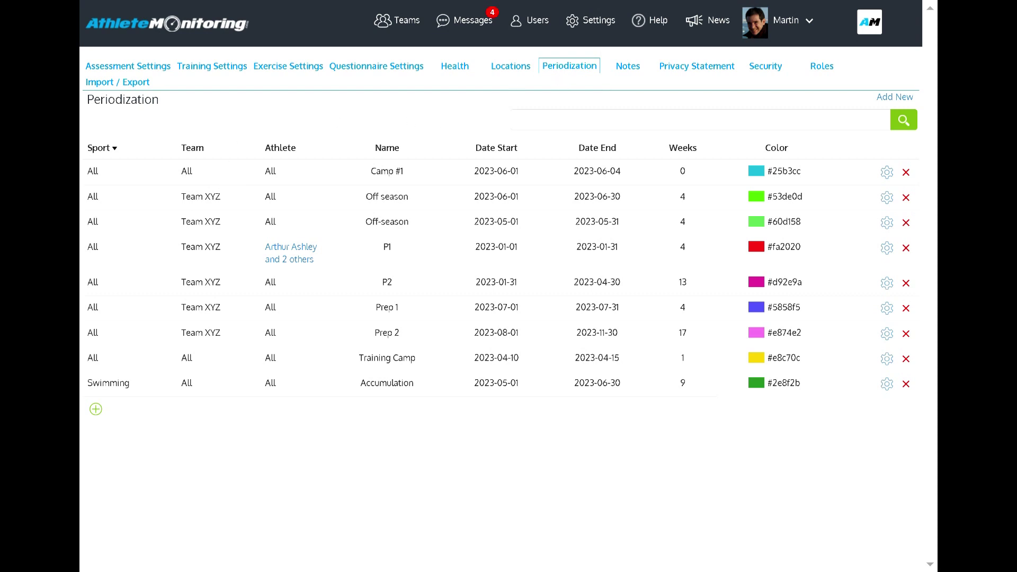
Step: Try out a new period for All Teams with the placeholder name jhkh, and open and close its colour picker
click(894, 97)
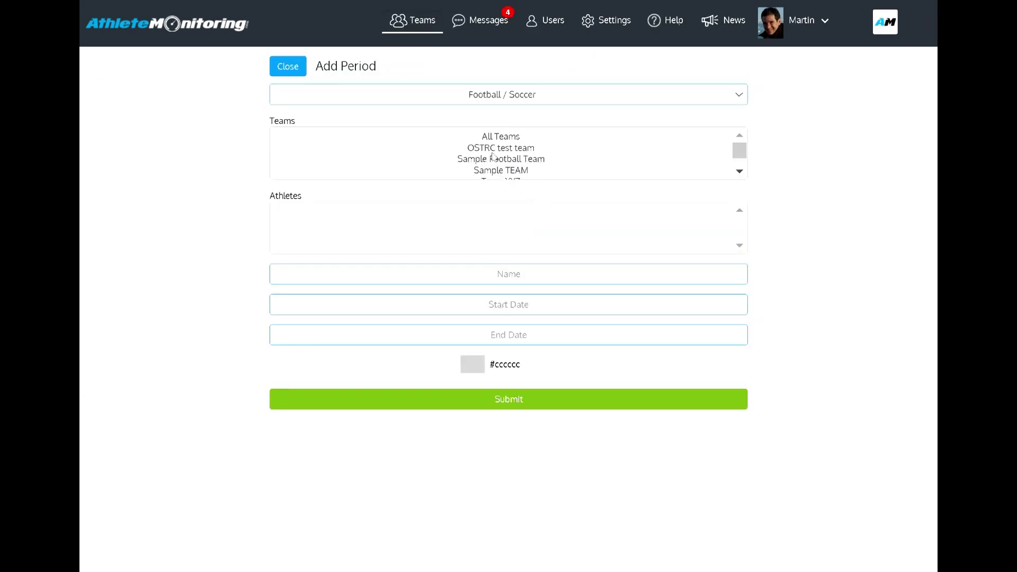
click(507, 139)
click(490, 148)
click(483, 136)
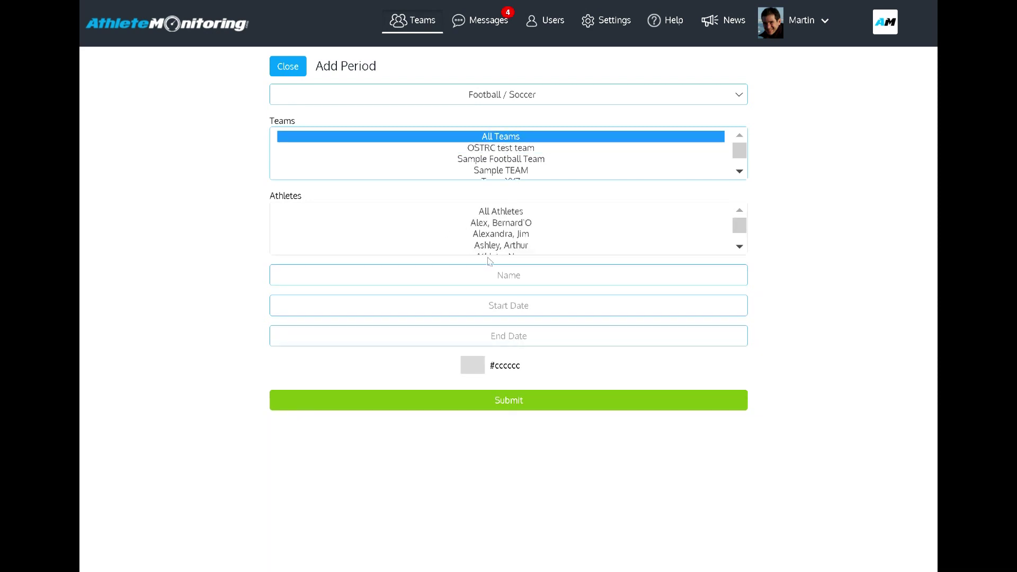
click(509, 275)
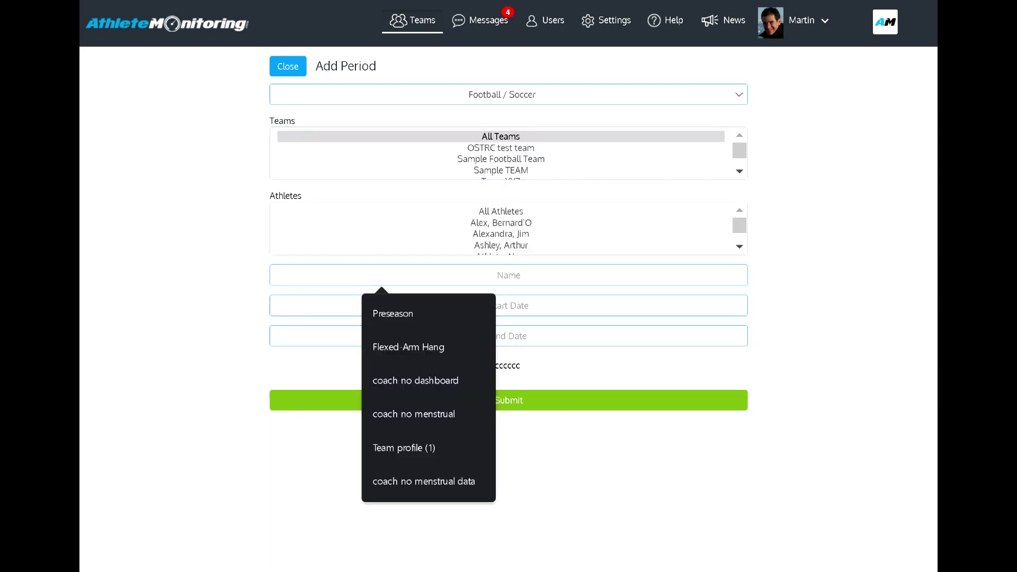
text(jhkh)
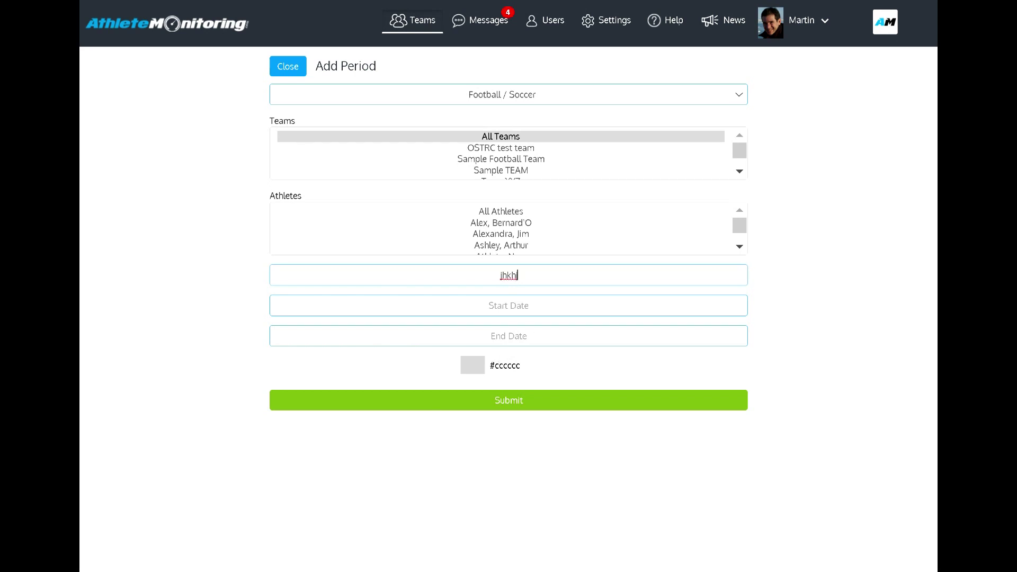
click(472, 365)
click(429, 368)
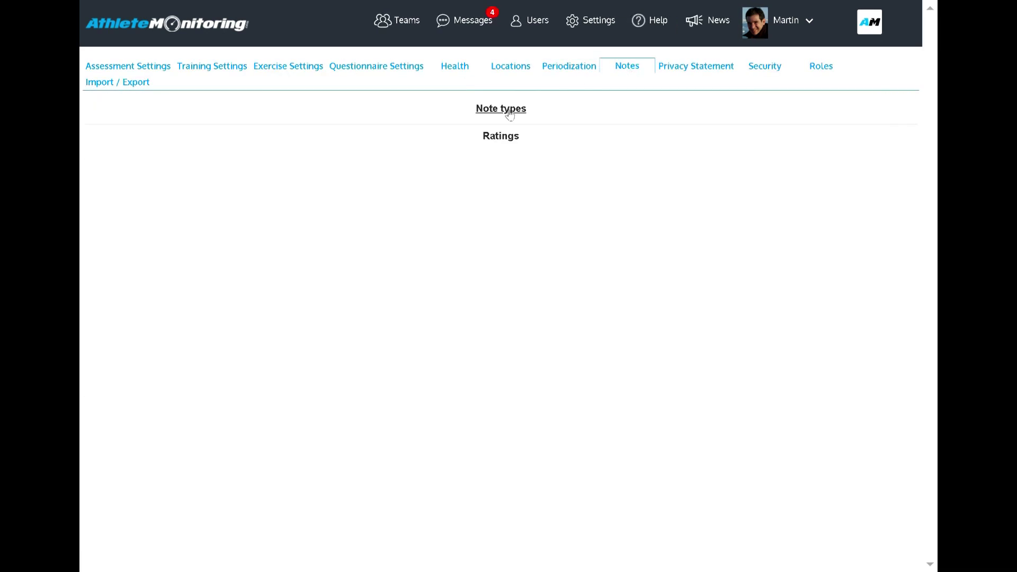
Step: In the Notes settings, expand and collapse the Note types, and add a blank entry under Ratings
click(509, 112)
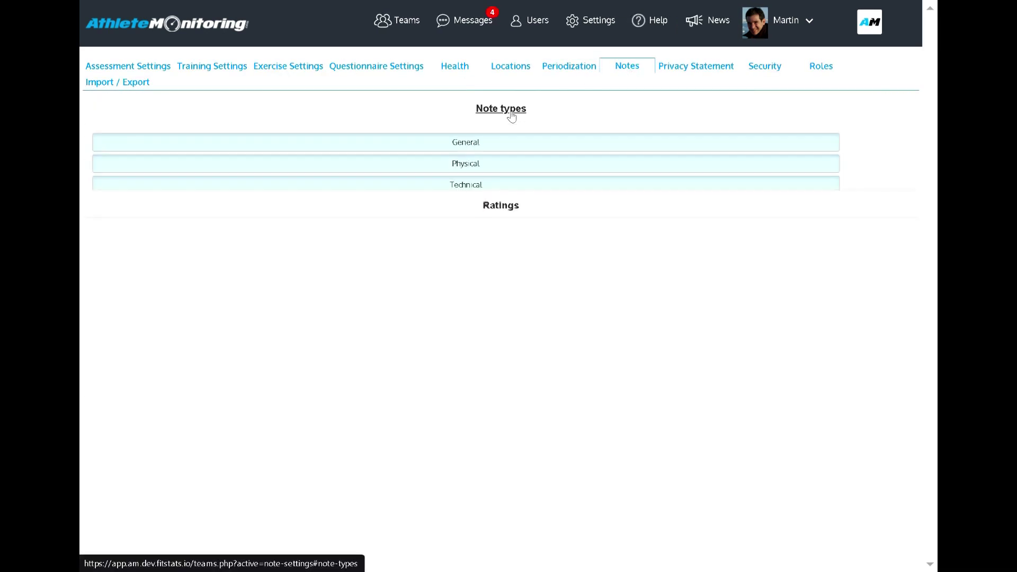
click(511, 117)
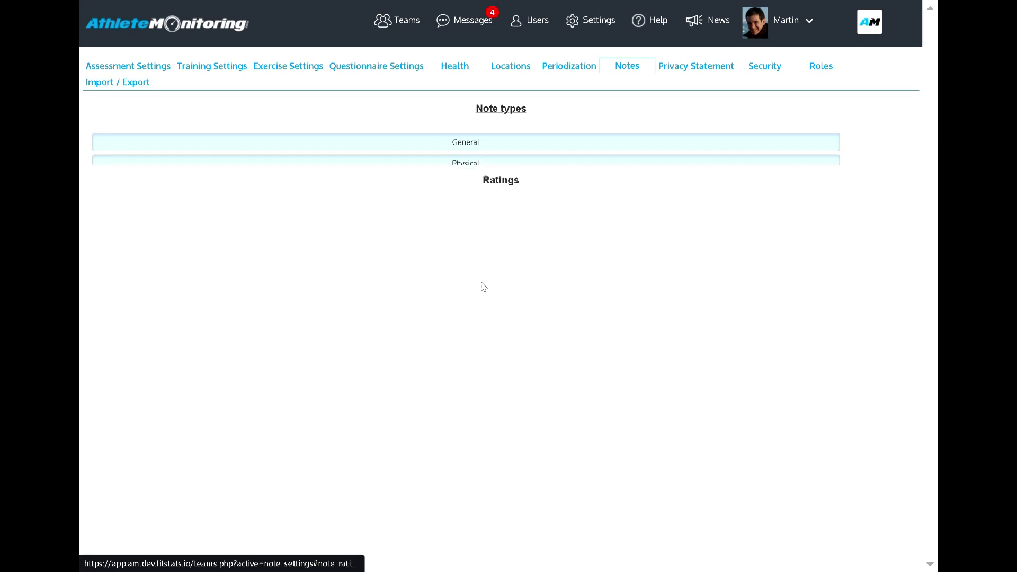
click(499, 139)
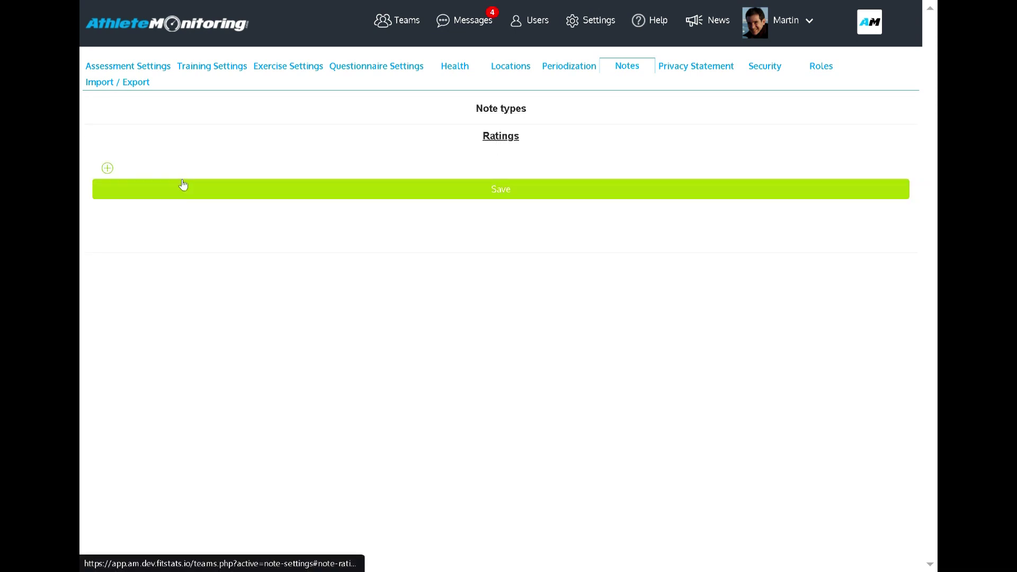
click(107, 168)
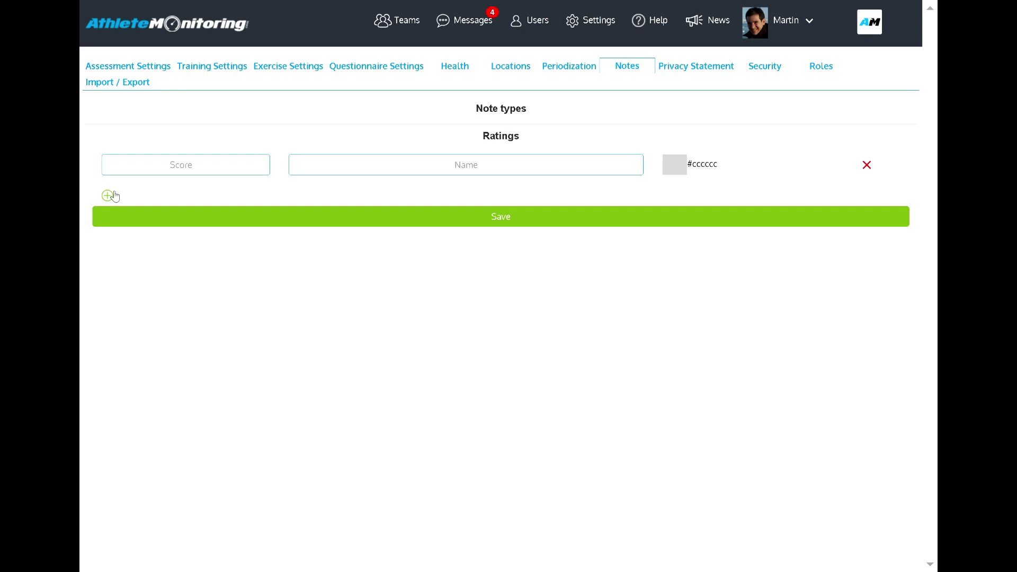
Step: View the staff Privacy Statement and the Security settings
click(696, 66)
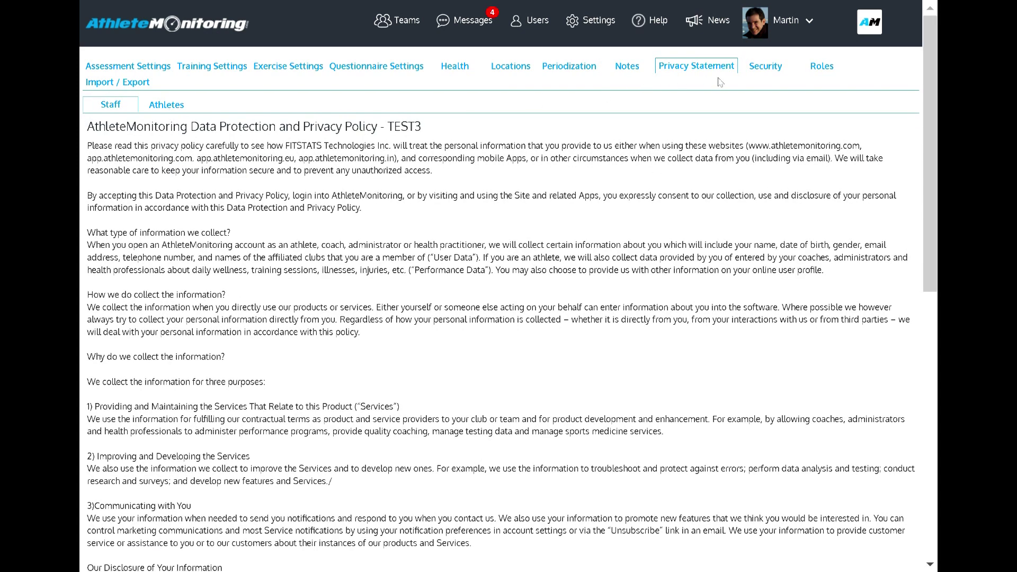
click(766, 67)
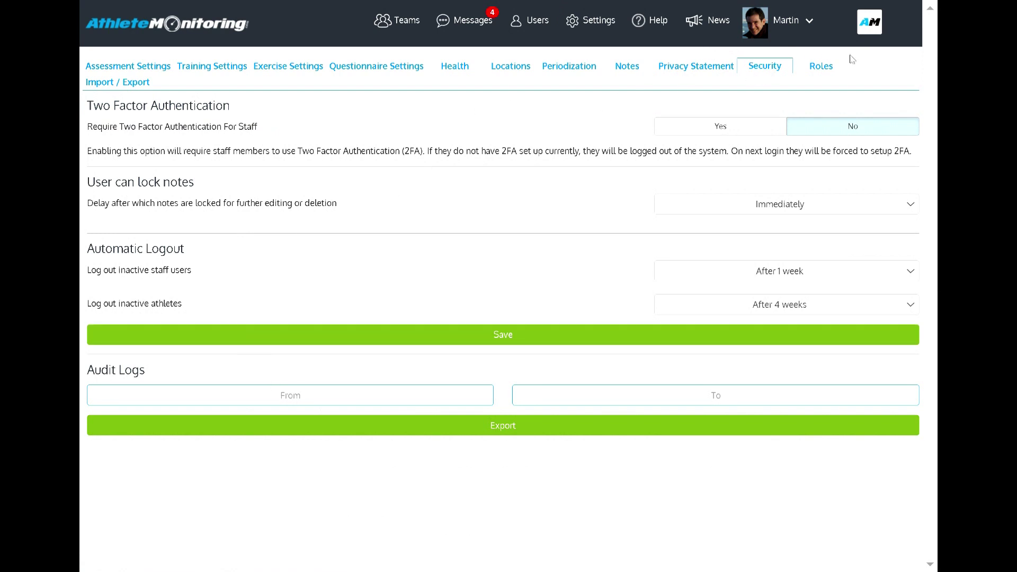
Step: View the Custom Roles, and open and close the blank form for defining a new role
click(826, 68)
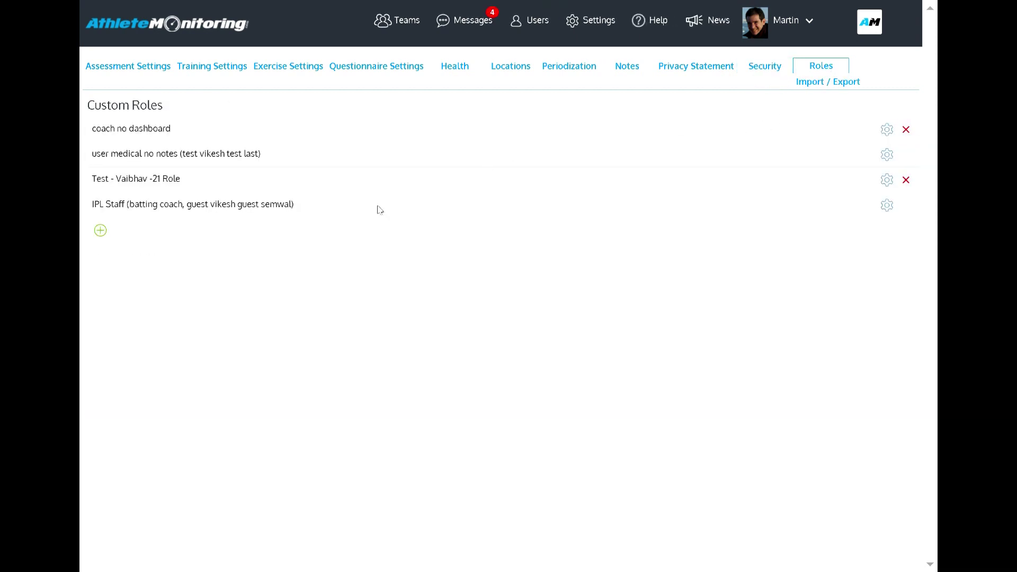
click(100, 230)
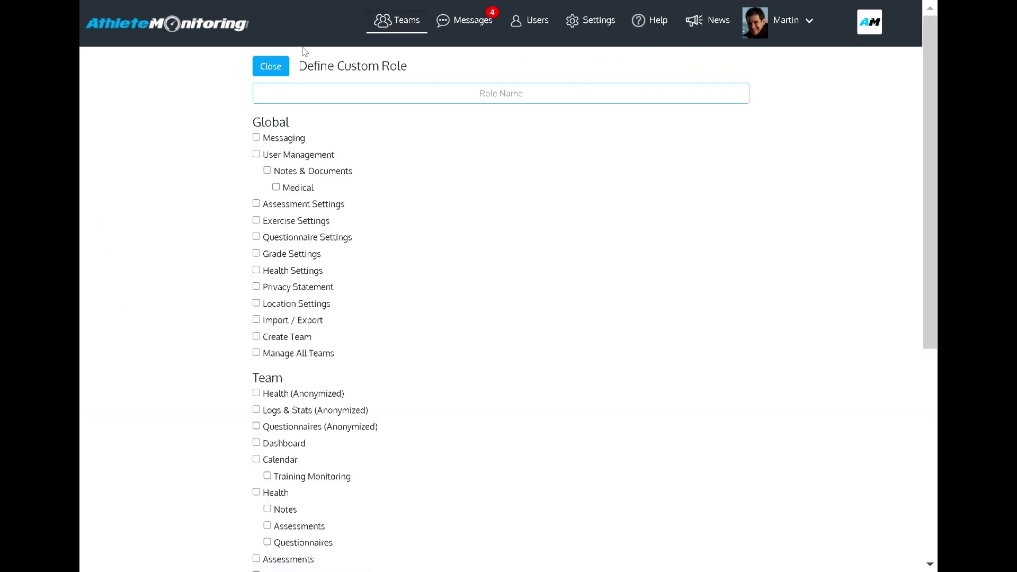
click(275, 67)
Step: Review all Import / Export sections, from Import Subgroups down to Import Exercises
click(828, 82)
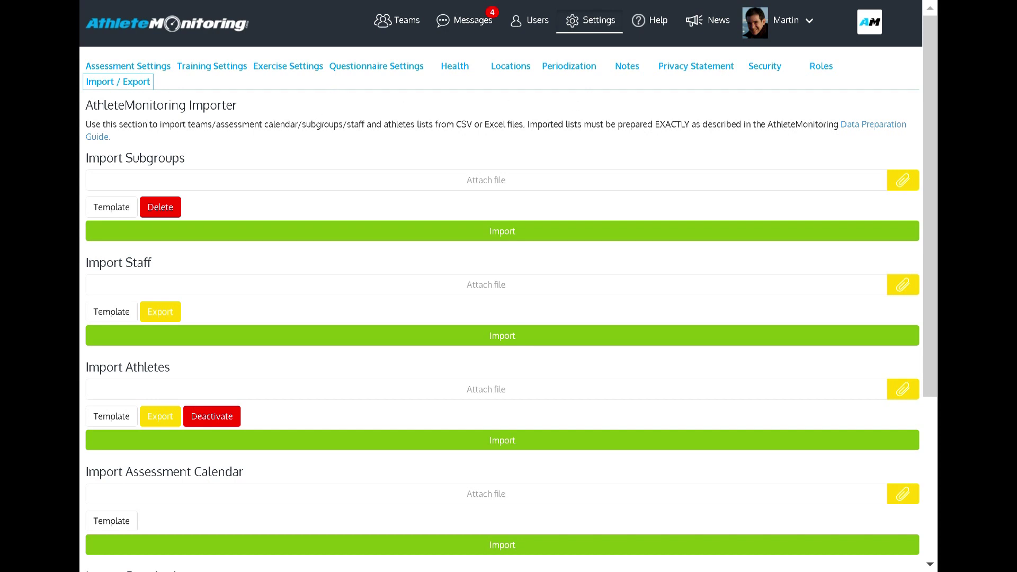
scroll(303, 148, down, 5)
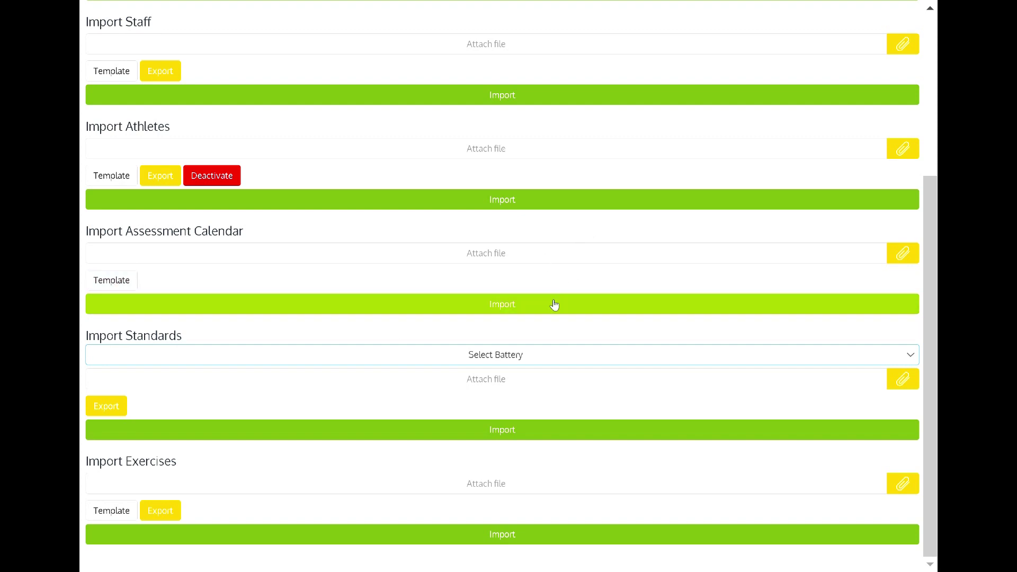
scroll(554, 304, up, 5)
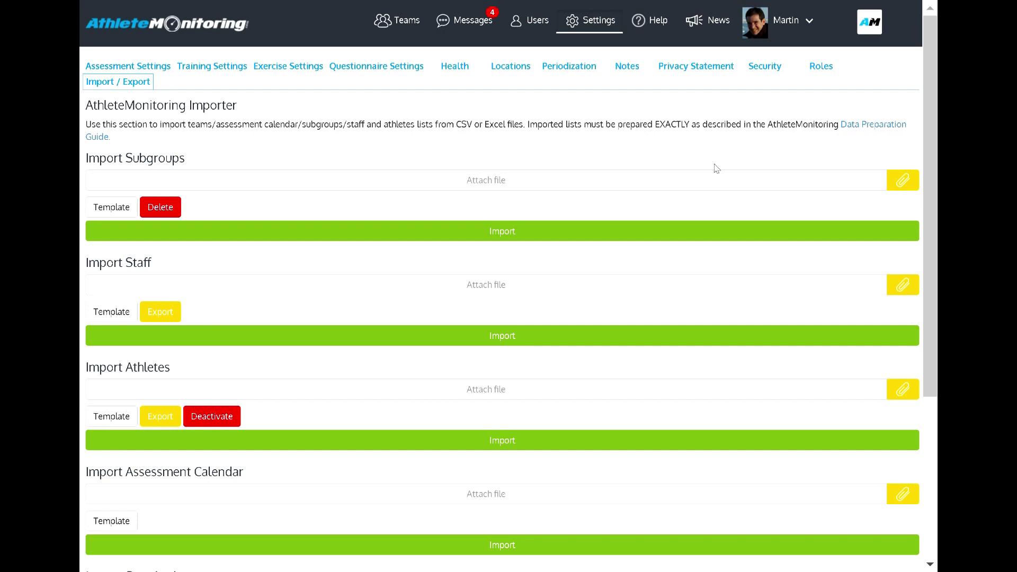
Step: Open the account's own profile, and view its Work hours and Two Factor Authentication setup
click(797, 20)
click(736, 64)
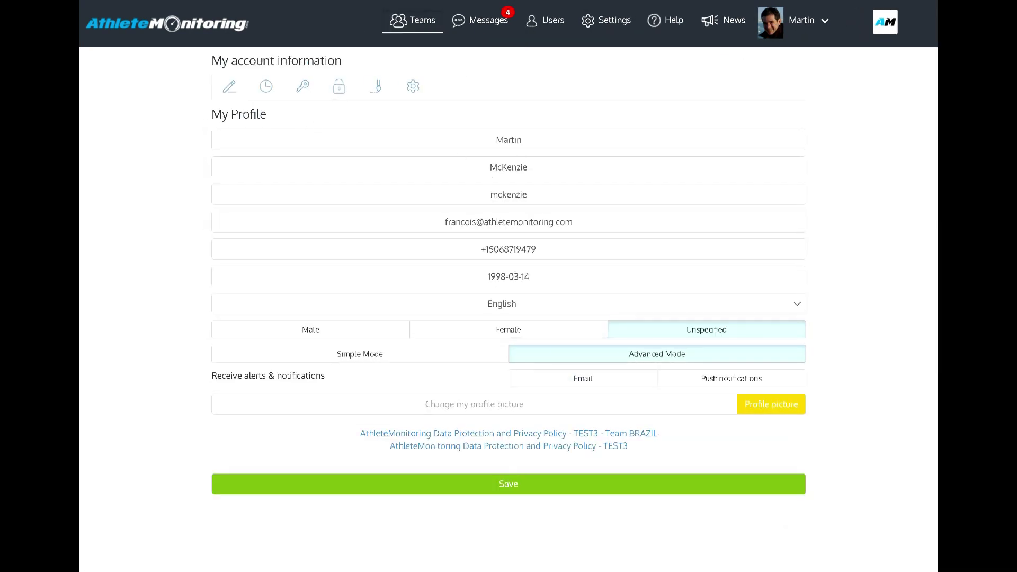
click(269, 91)
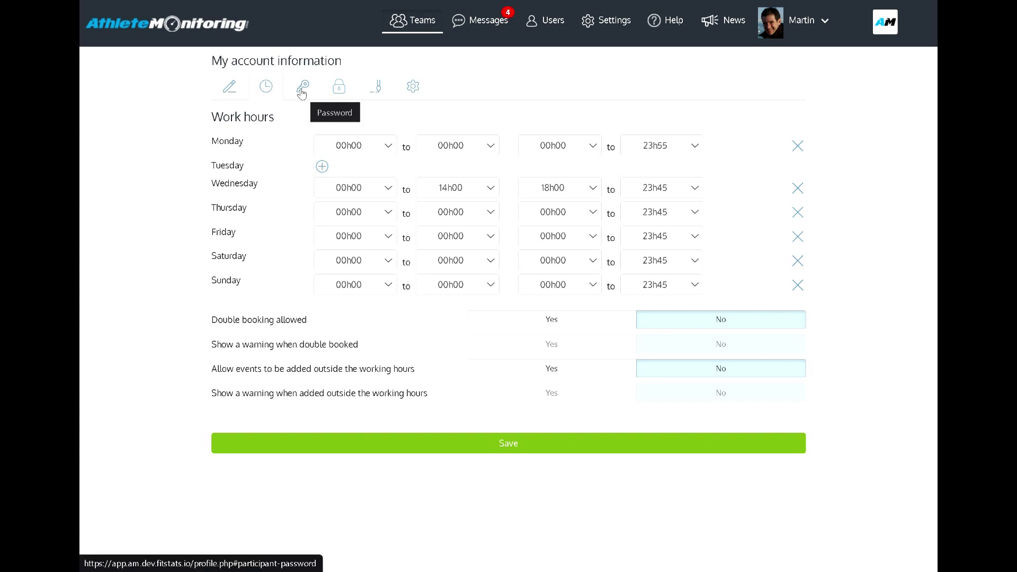
click(345, 90)
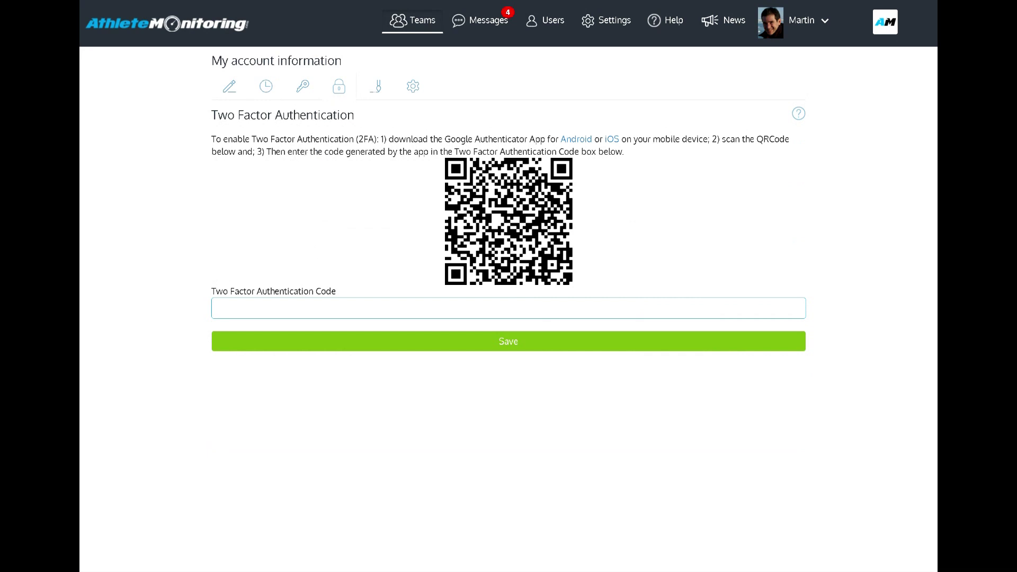
Step: View the account's Custom Branding settings, covering the custom url, landing page logo, partner logos, and primary and button colours
click(366, 90)
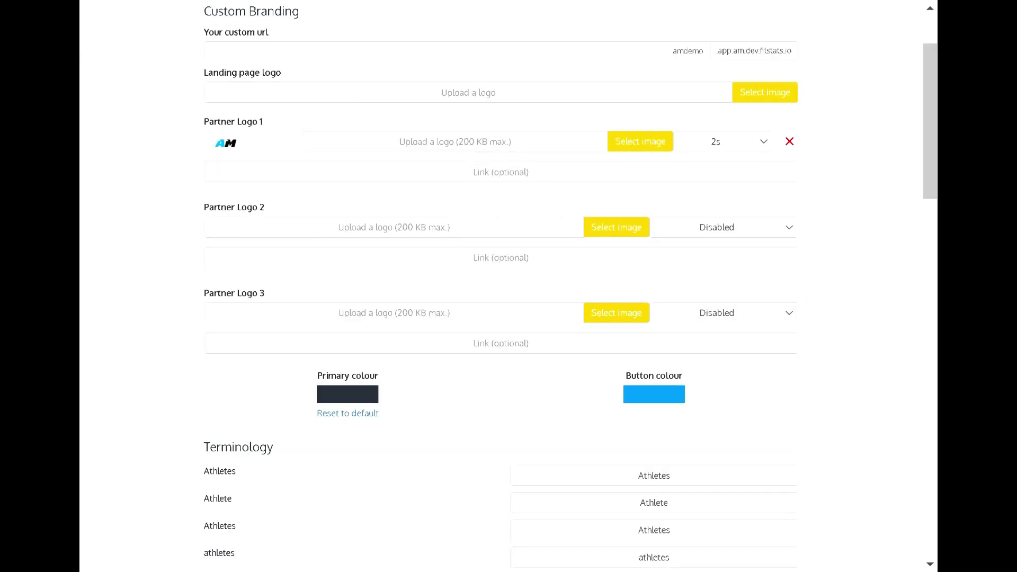
click(636, 47)
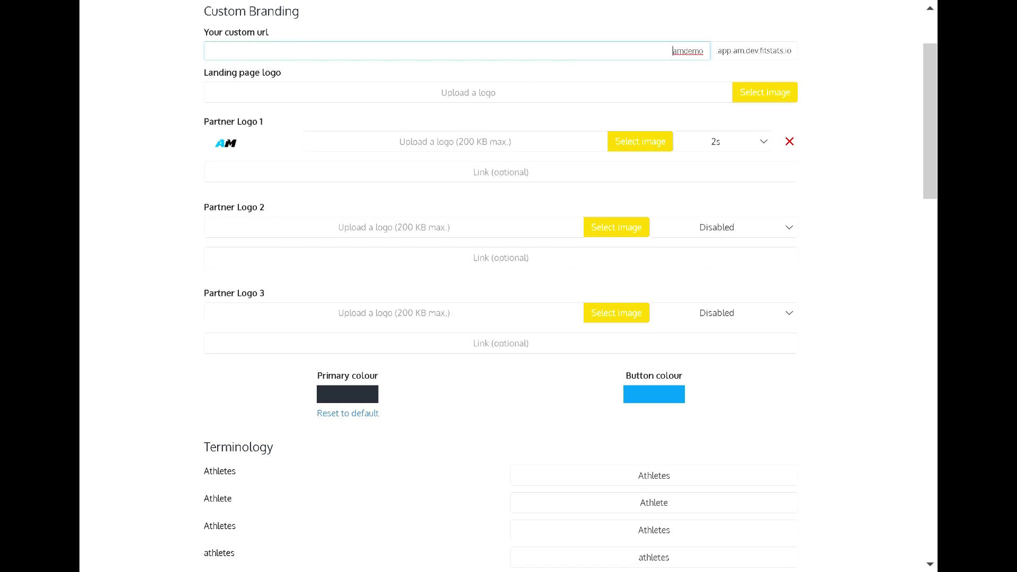
scroll(294, 141, up, 2)
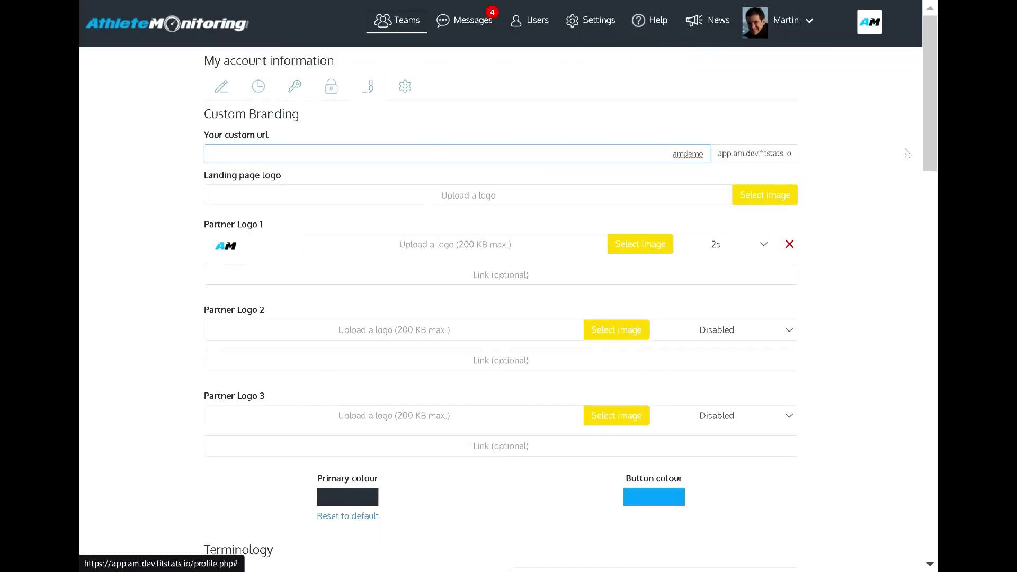
scroll(739, 235, down, 4)
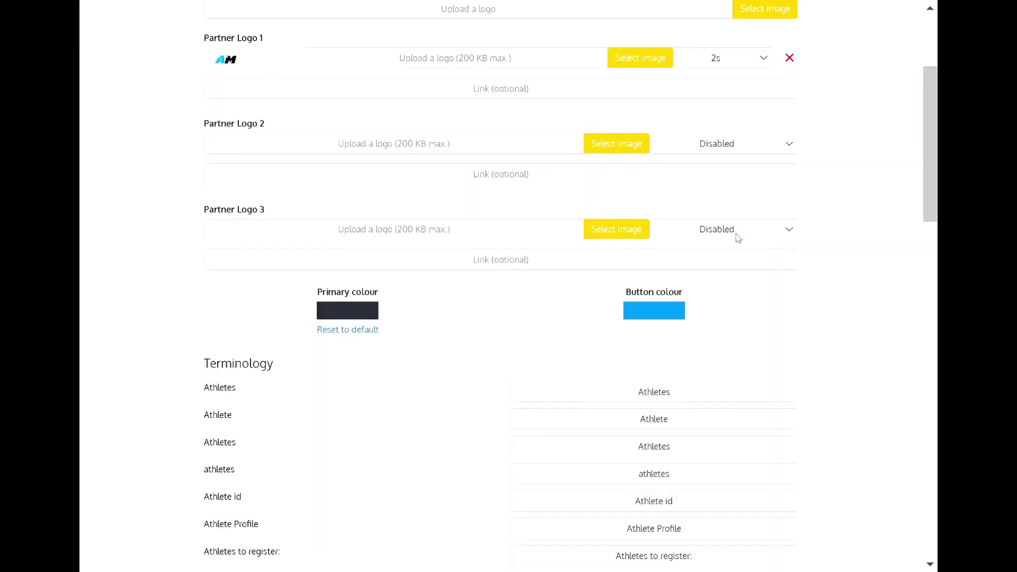
scroll(302, 109, down, 4)
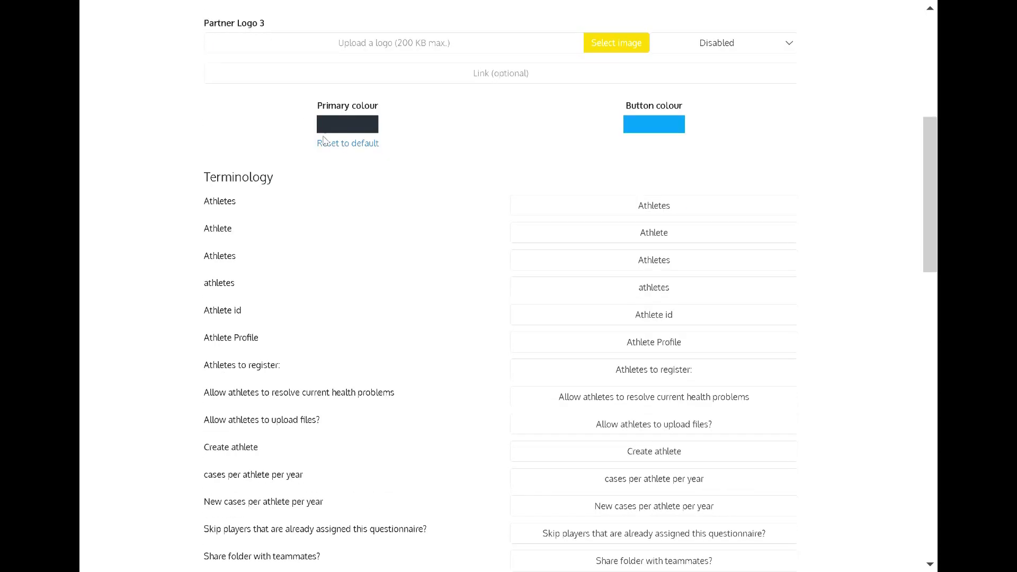
Step: Replace the first Athletes term under Terminology with Players, and save the branding and terminology settings
double_click(652, 205)
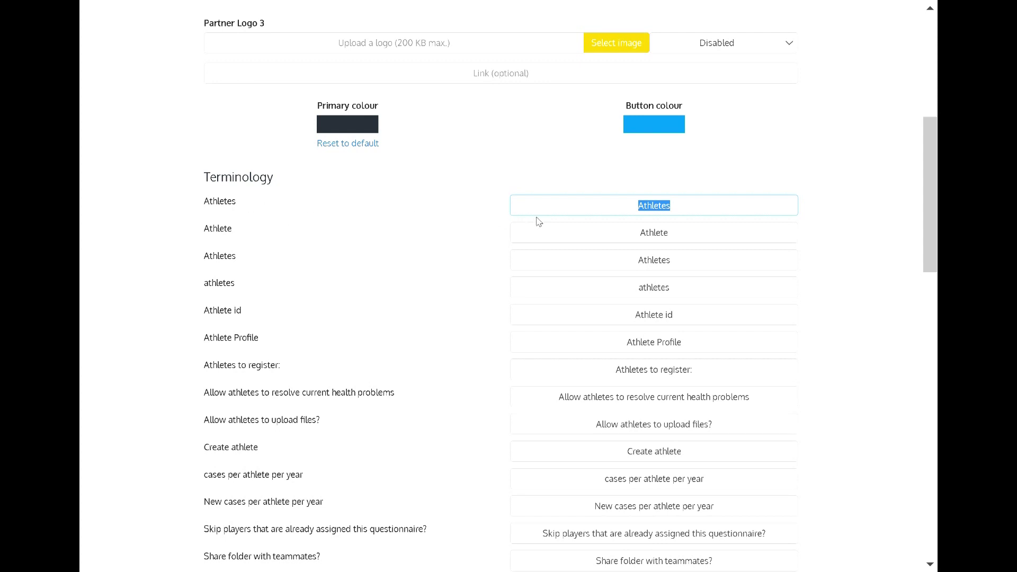
text(Players)
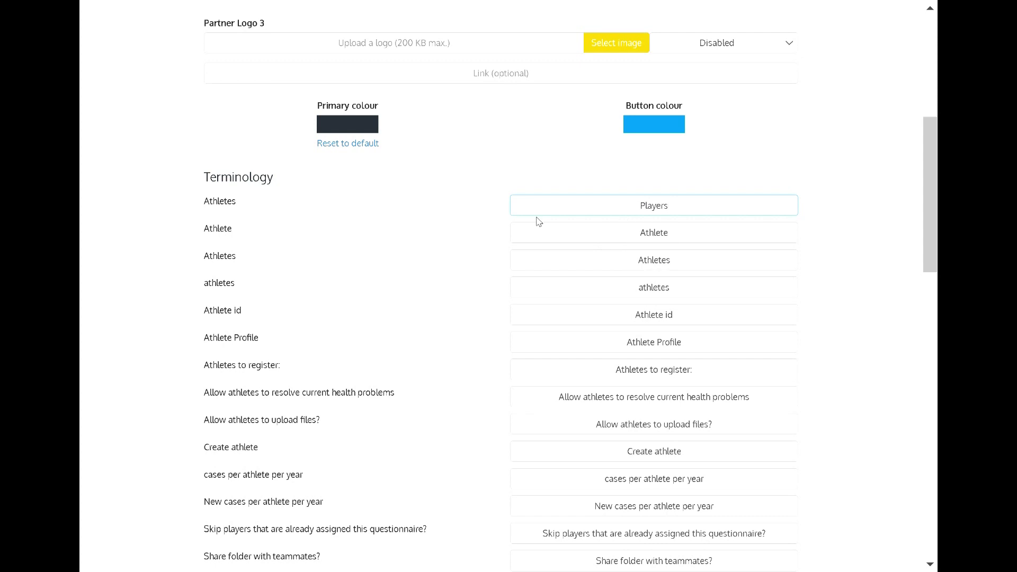
click(332, 228)
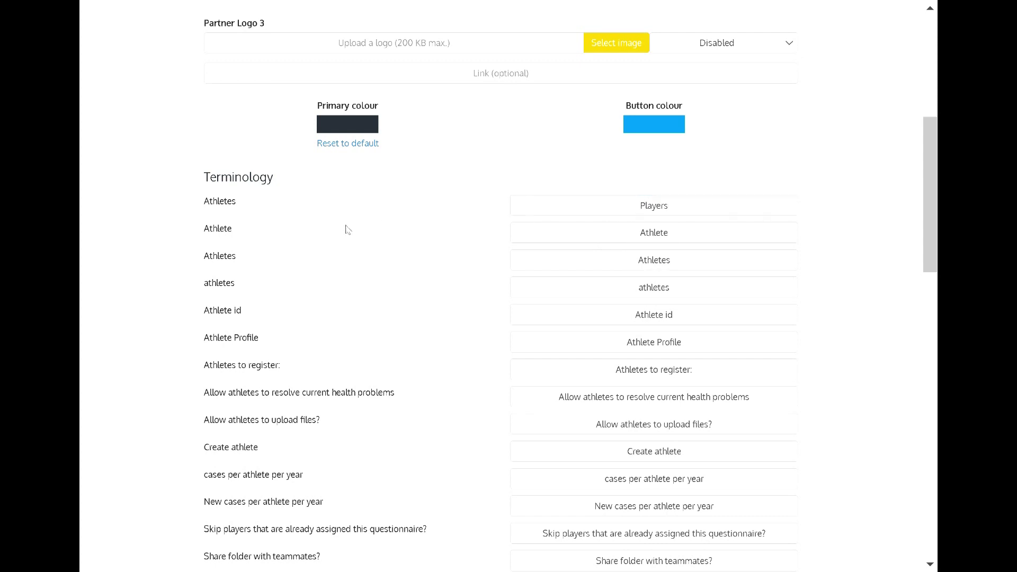
scroll(601, 211, down, 5)
scroll(601, 211, down, 7)
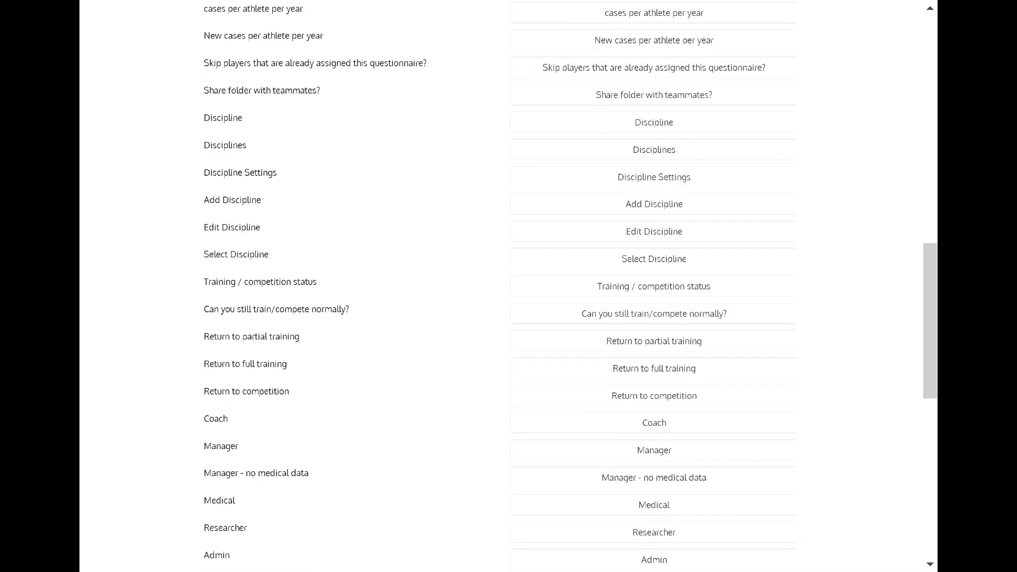
scroll(602, 233, down, 7)
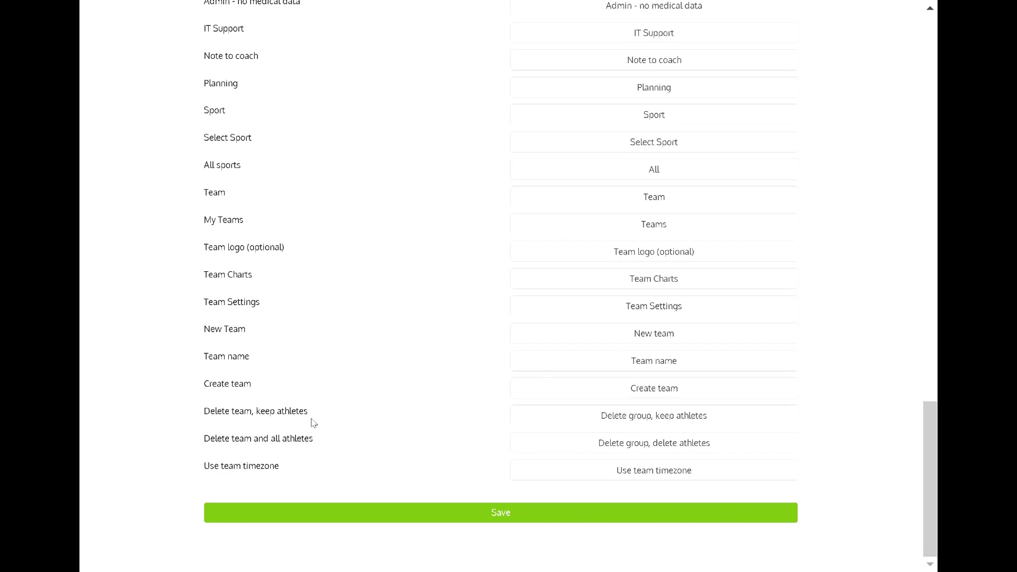
triple_click(654, 415)
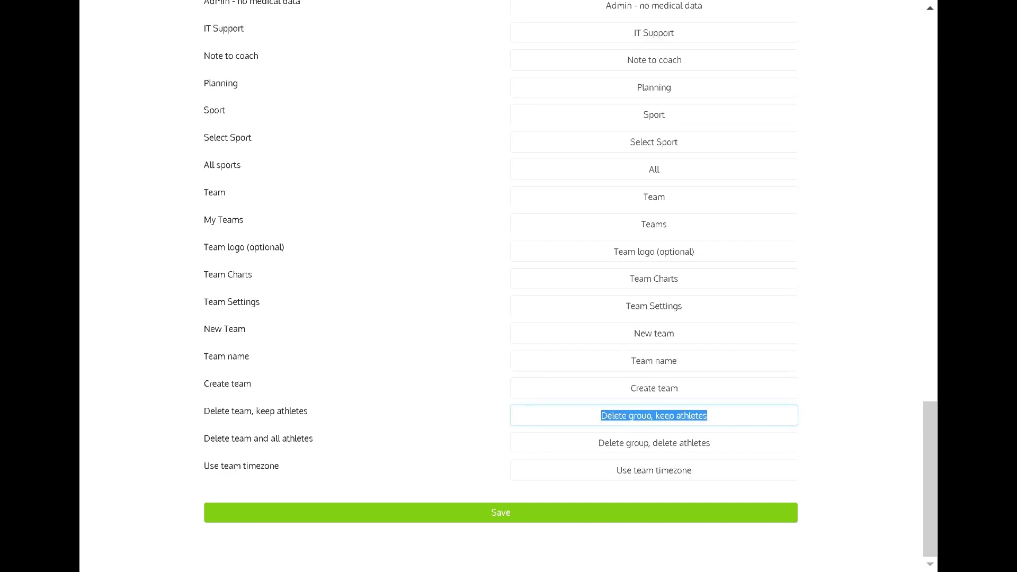
click(503, 512)
Step: View the account's API section, and review the Import API and Export API example commands
drag(930, 508, 936, 78)
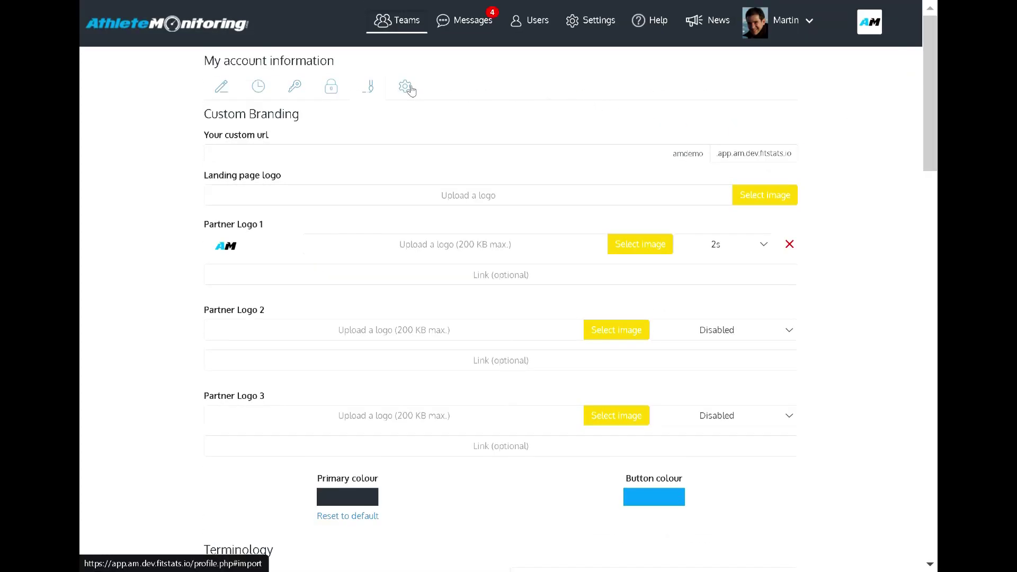
click(406, 88)
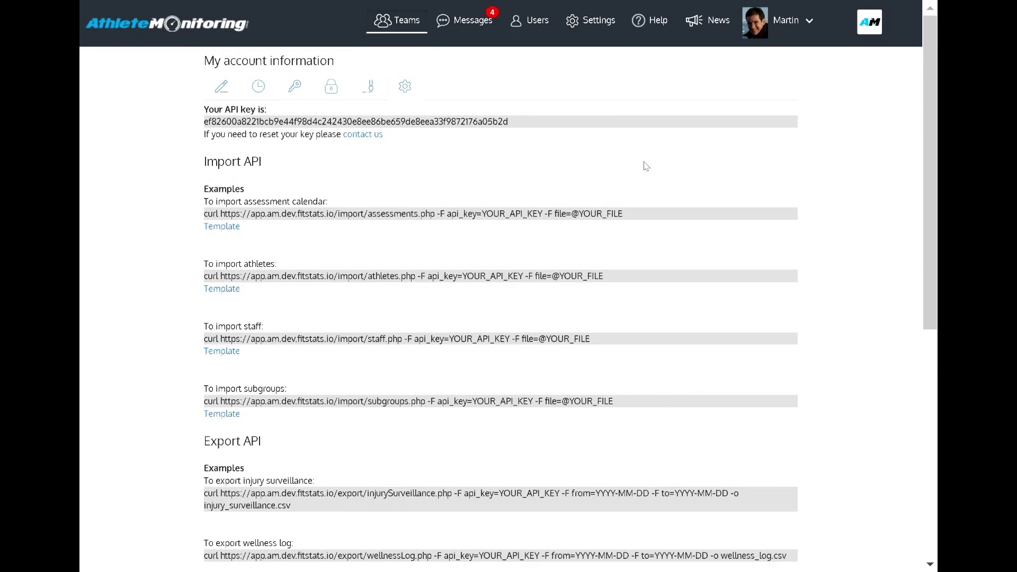
scroll(641, 165, down, 2)
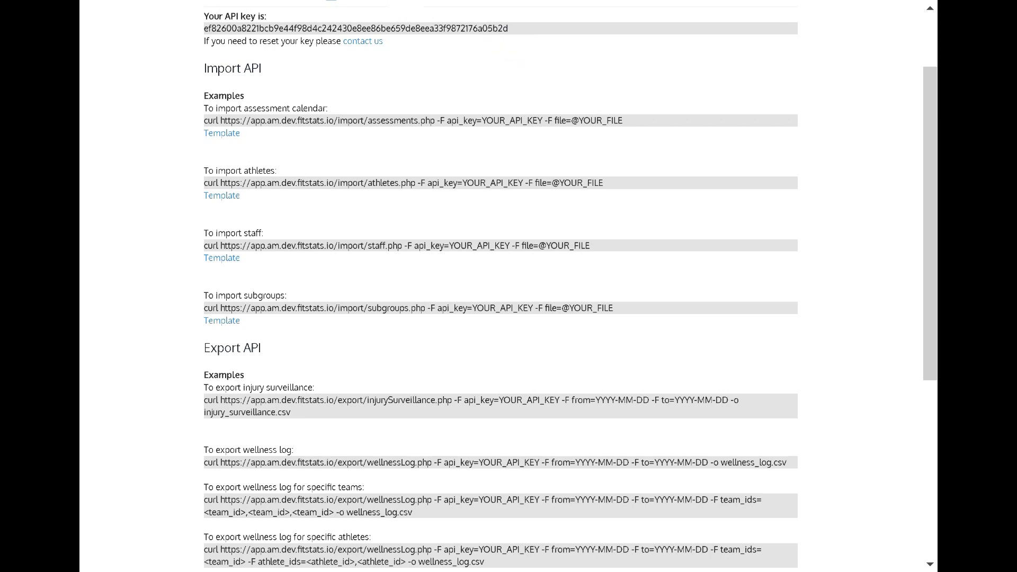
drag(212, 121, 255, 121)
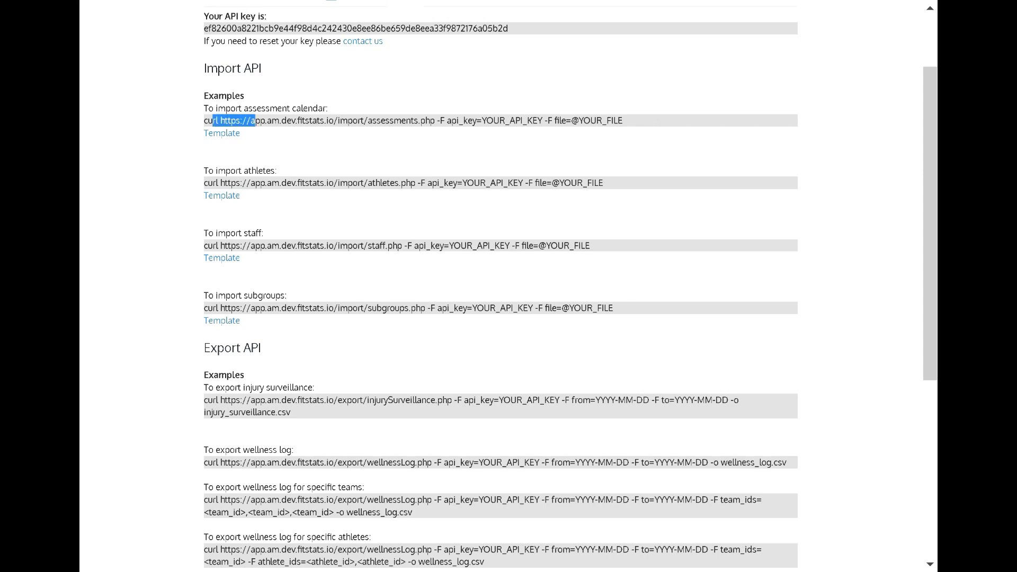
click(322, 131)
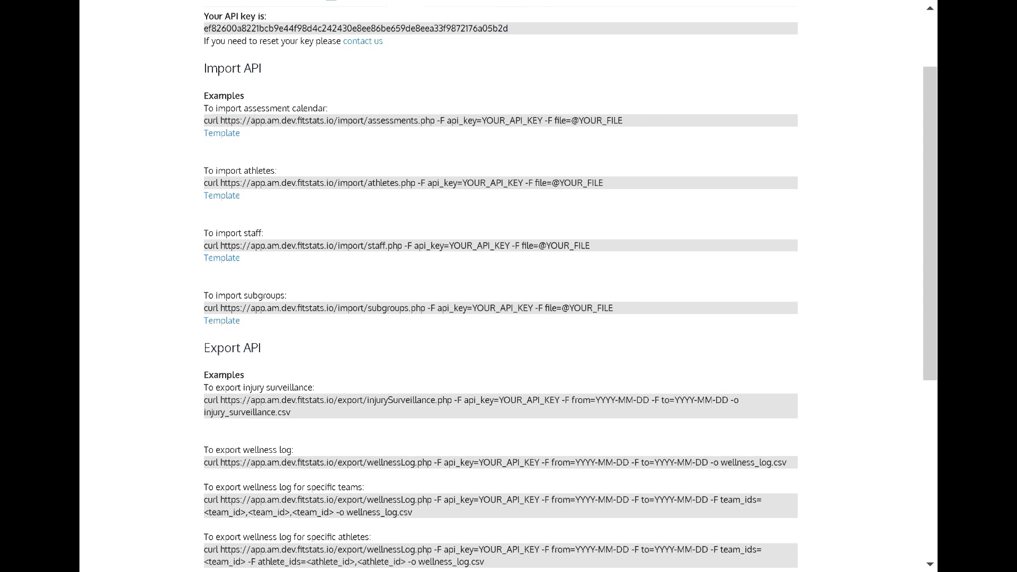
scroll(257, 145, down, 3)
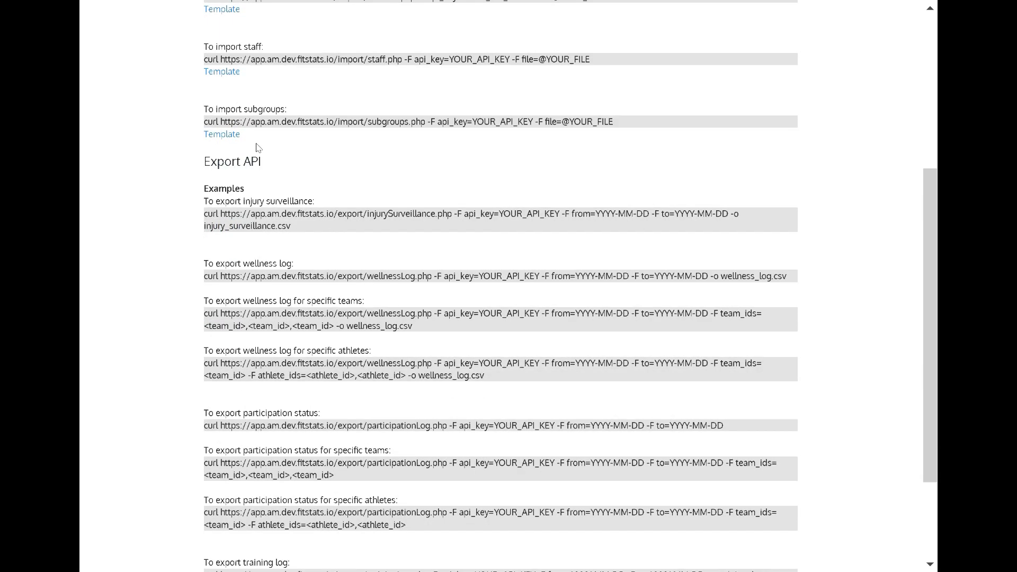
scroll(258, 147, down, 3)
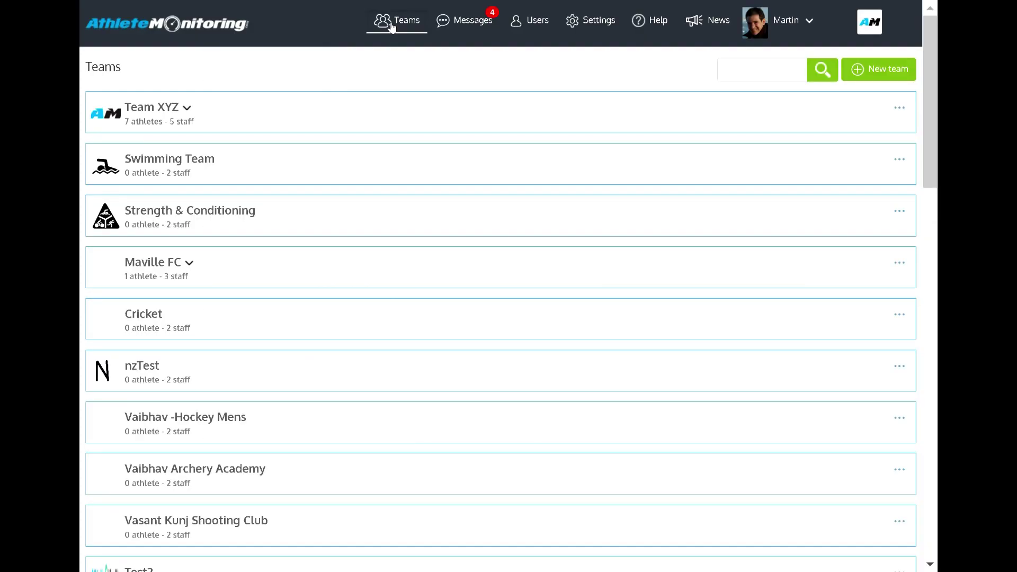